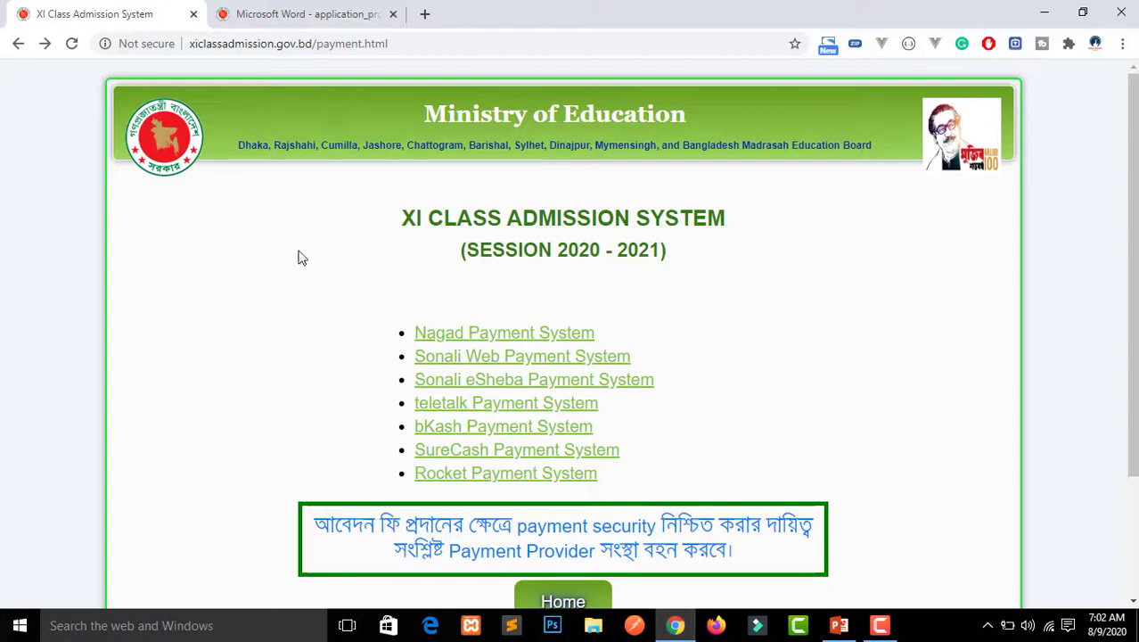
# Go back to the admission home page and show the slide of exam details and Humanities college choices
pyautogui.click(20, 45)
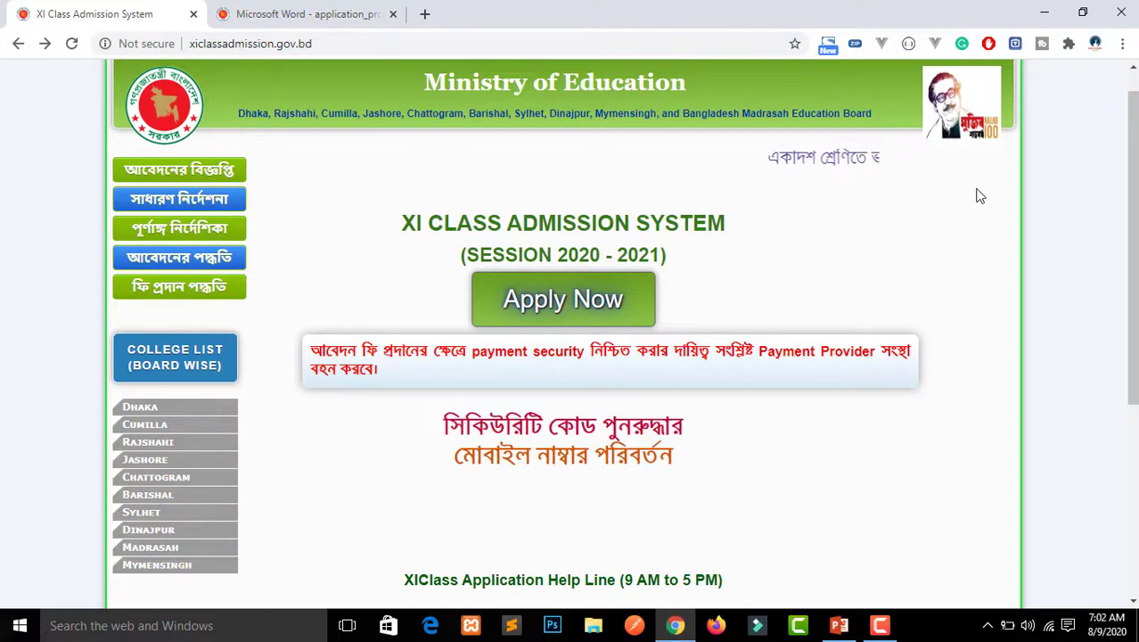
pyautogui.click(838, 627)
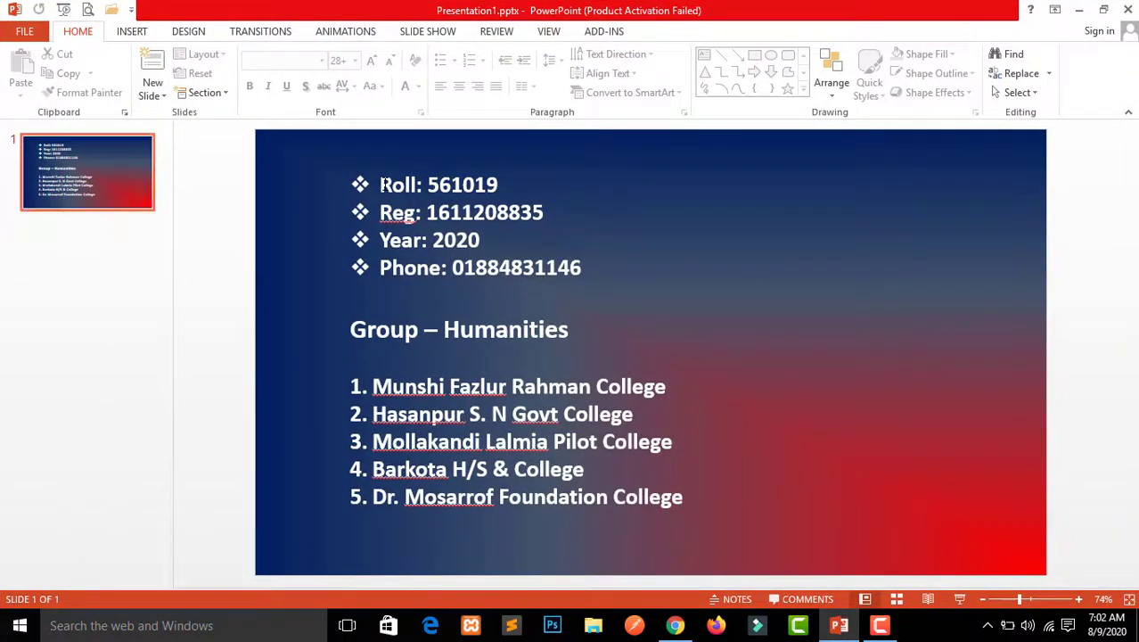
pyautogui.tripleClick(384, 184)
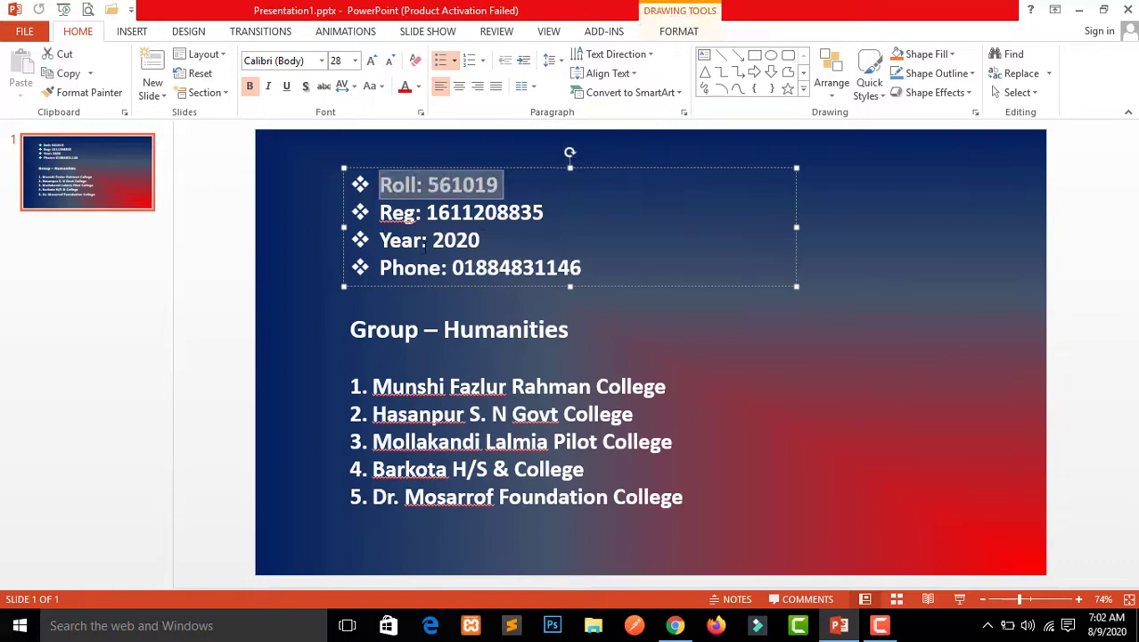
pyautogui.click(482, 344)
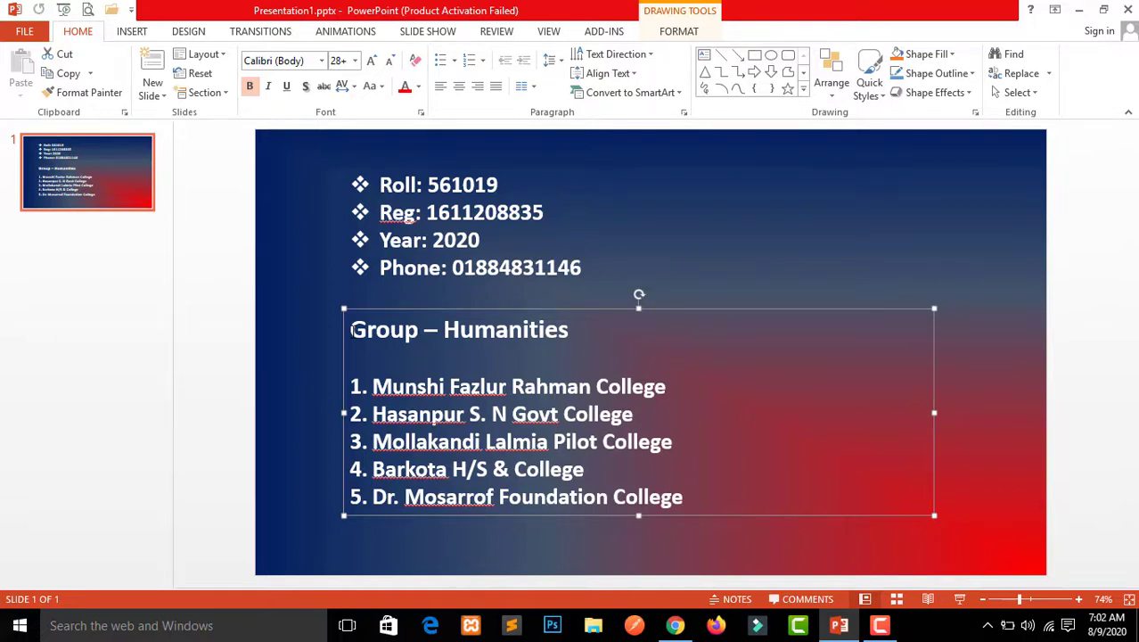
pyautogui.moveTo(351, 329); pyautogui.dragTo(571, 330)
pyautogui.click(404, 379)
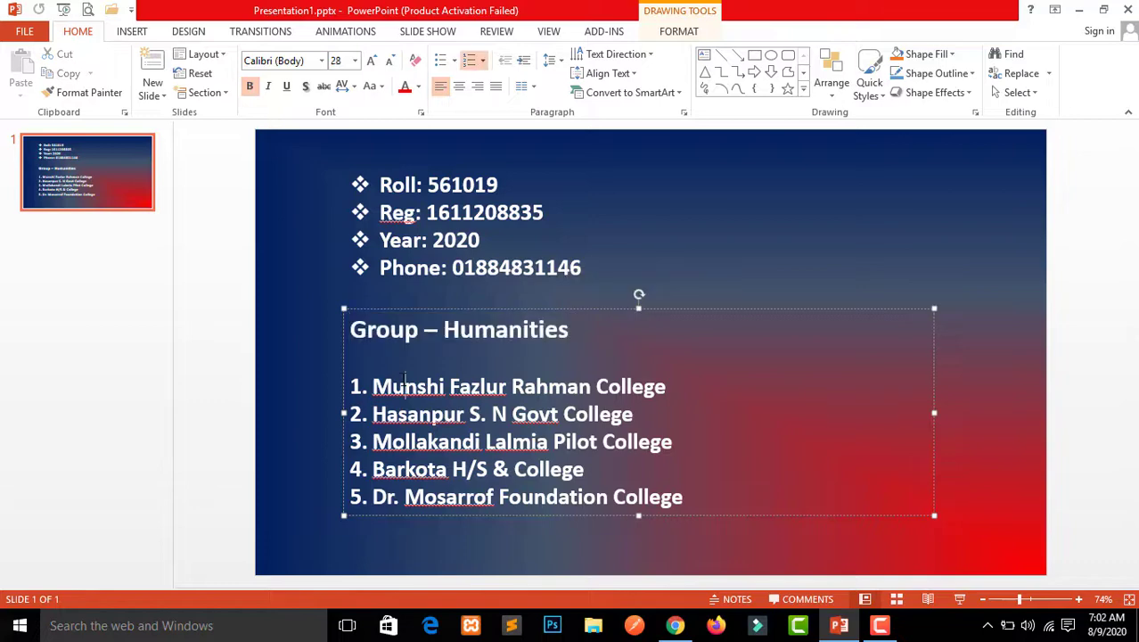
pyautogui.click(345, 382)
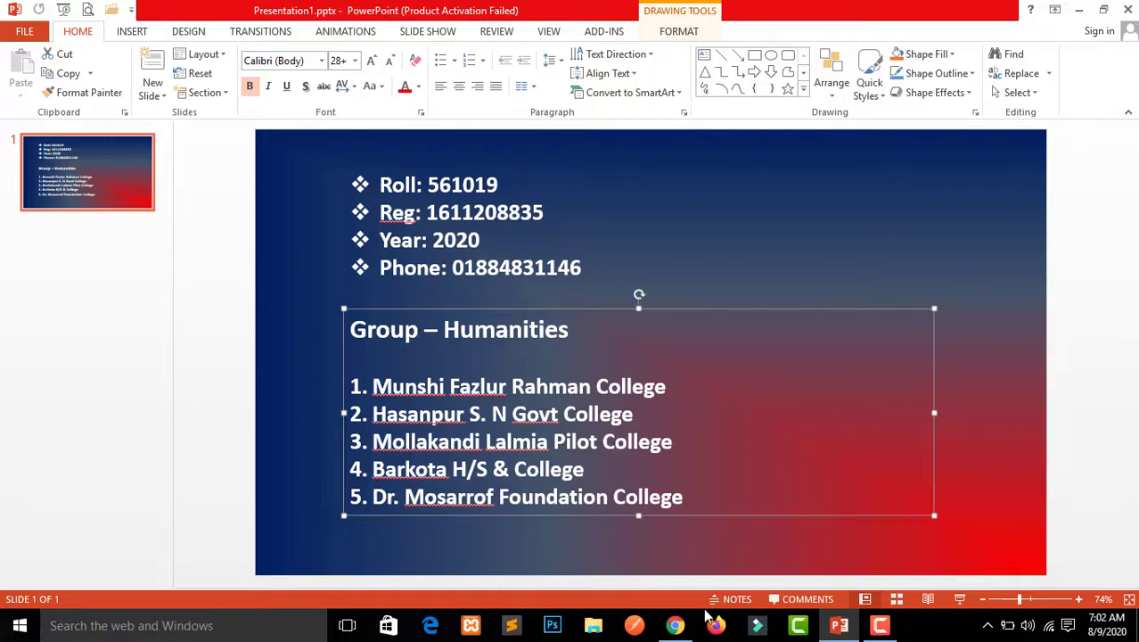
pyautogui.moveTo(684, 625)
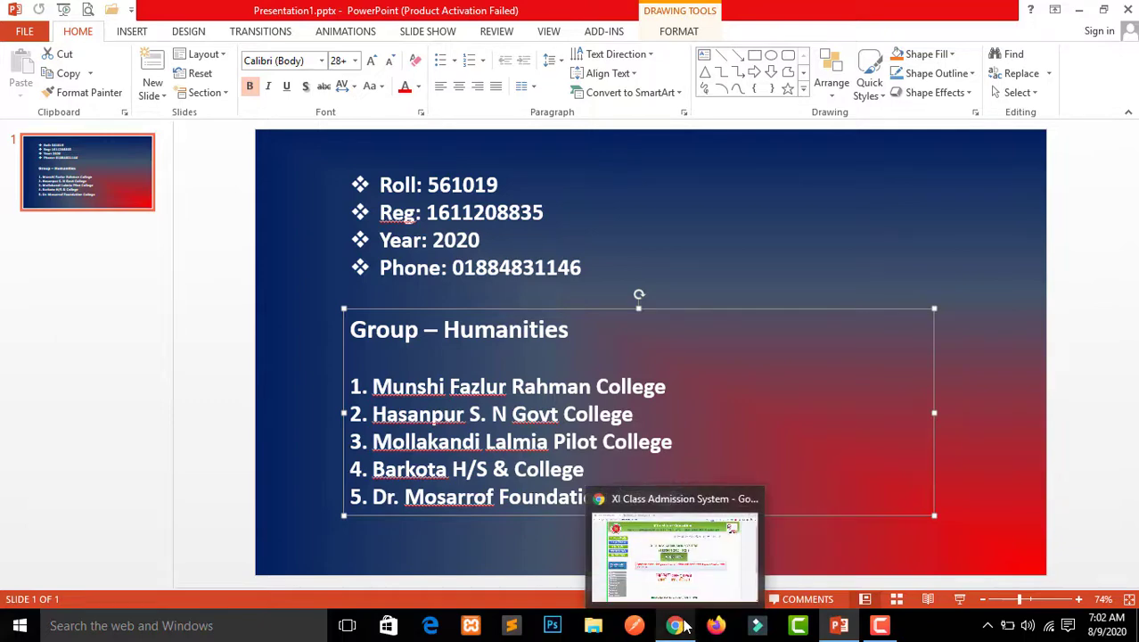
# Switch back to Chrome and open the Cumilla PDF under COLLEGE LIST (BOARD WISE)
pyautogui.click(683, 626)
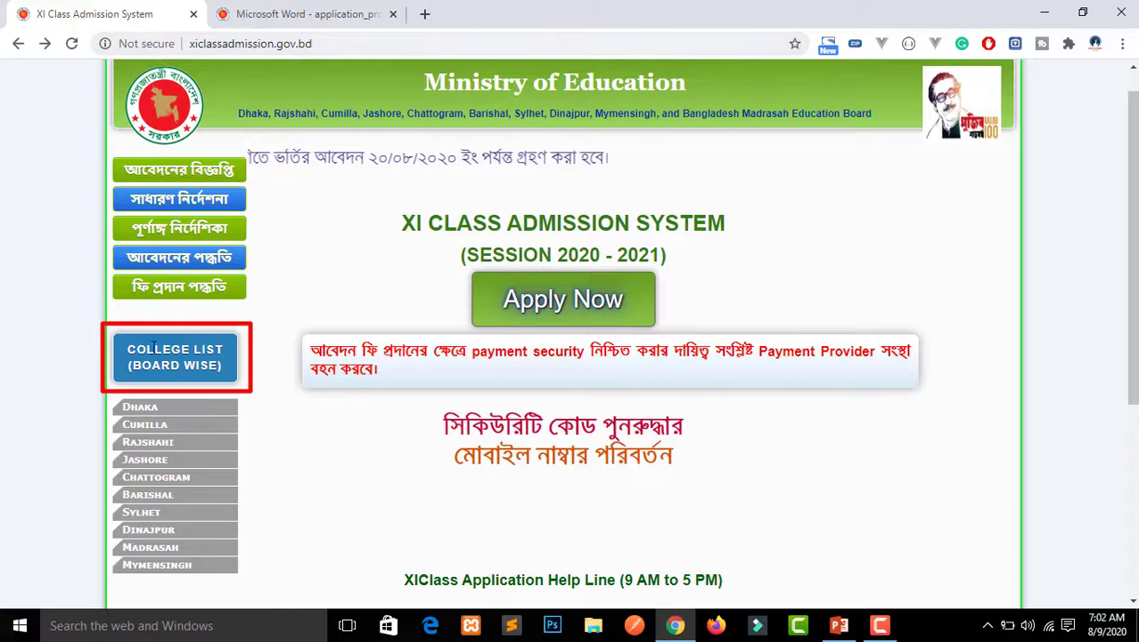
pyautogui.moveTo(127, 348); pyautogui.dragTo(236, 371)
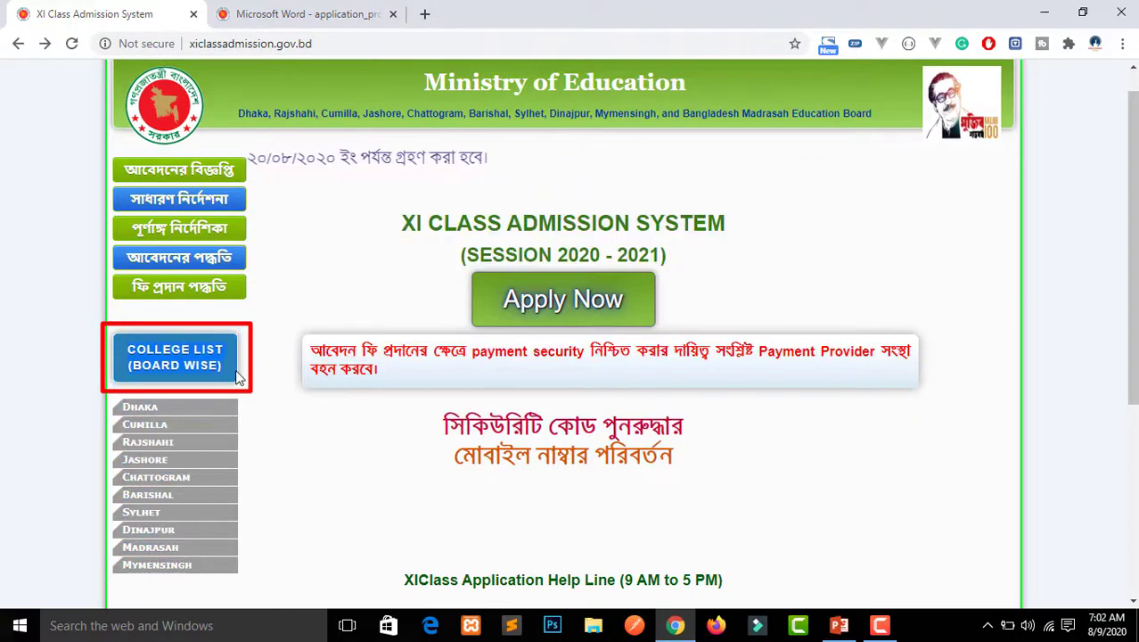
pyautogui.click(153, 431)
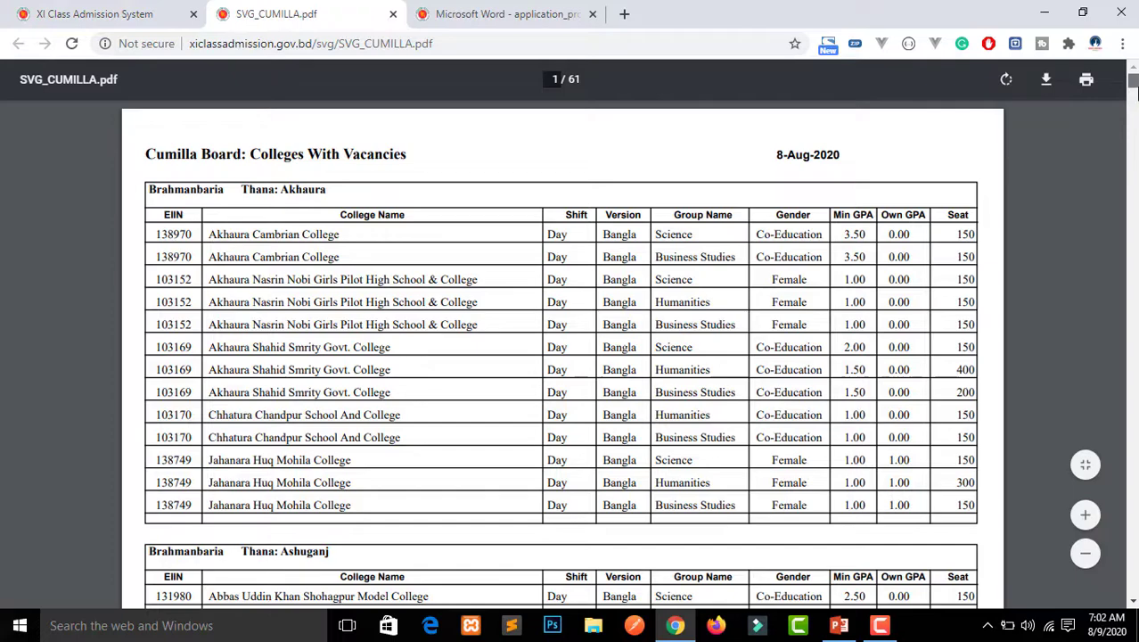
# Return to the first page of the Cumilla PDF and search for 'daud'
pyautogui.scroll(-15, 561, 356)
pyautogui.scroll(-20, 562, 356)
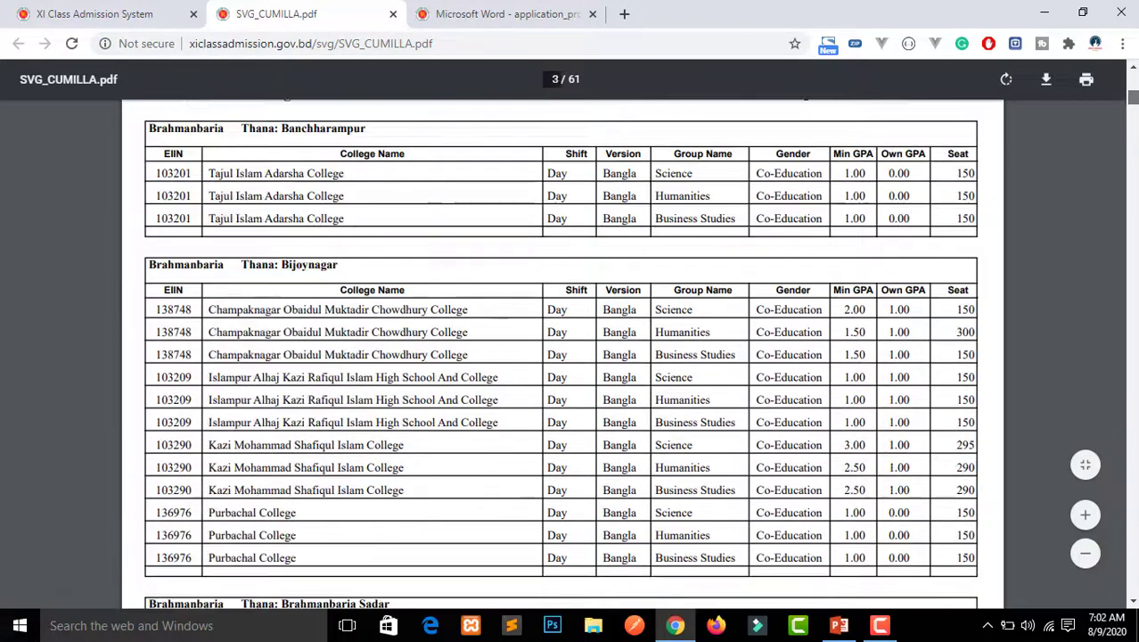
pyautogui.scroll(-4, 561, 356)
pyautogui.scroll(6, 562, 357)
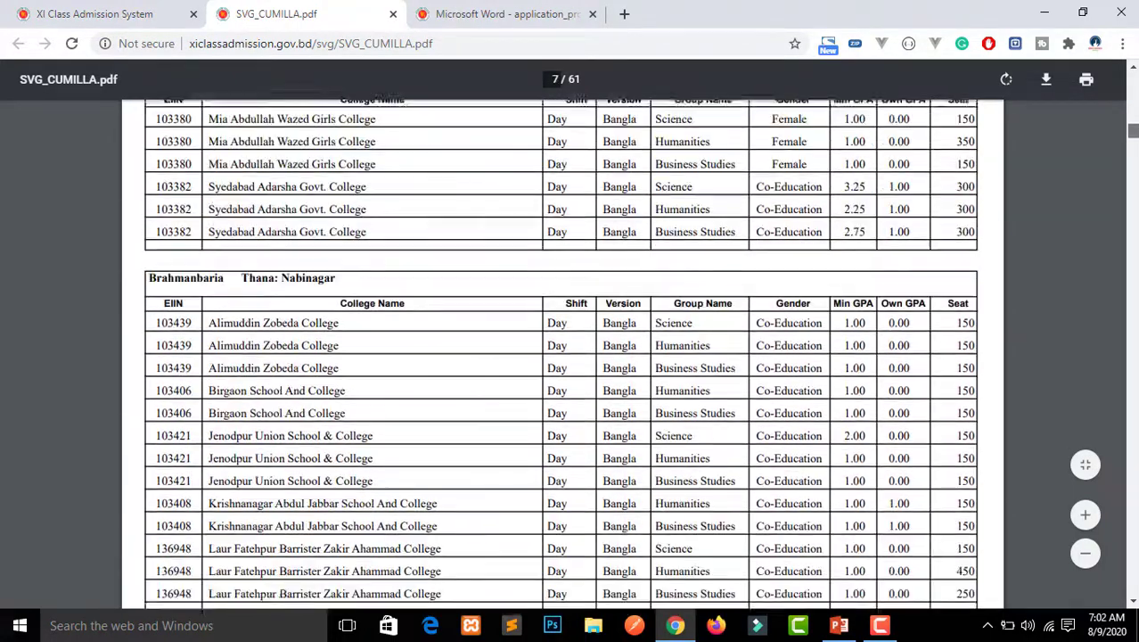
pyautogui.press('Home')
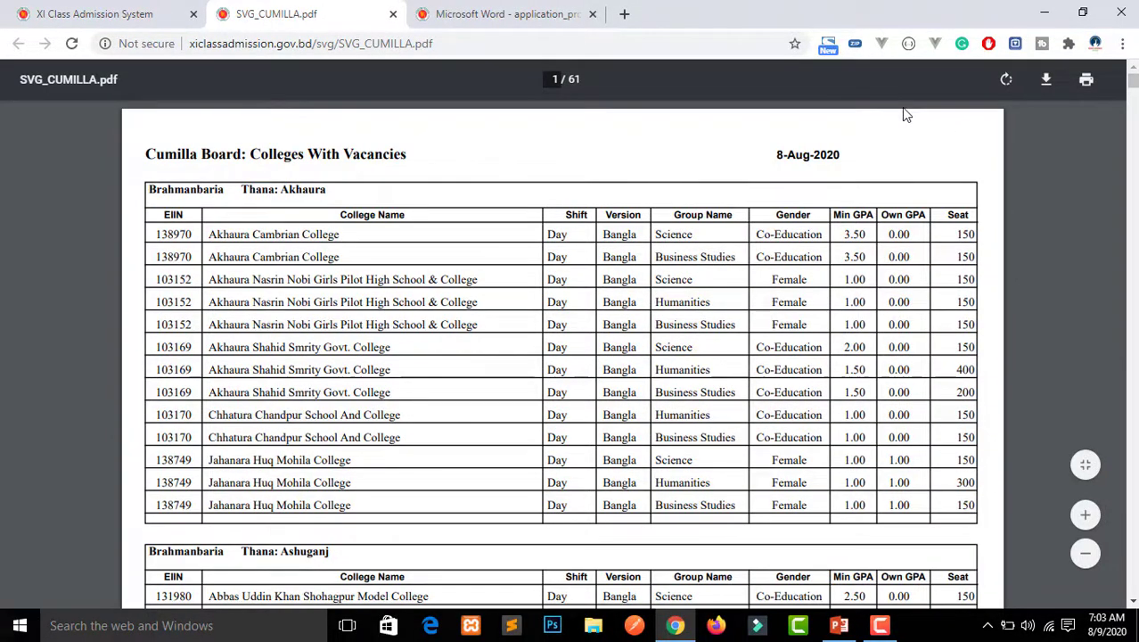
pyautogui.hotkey('ctrl', 'f')
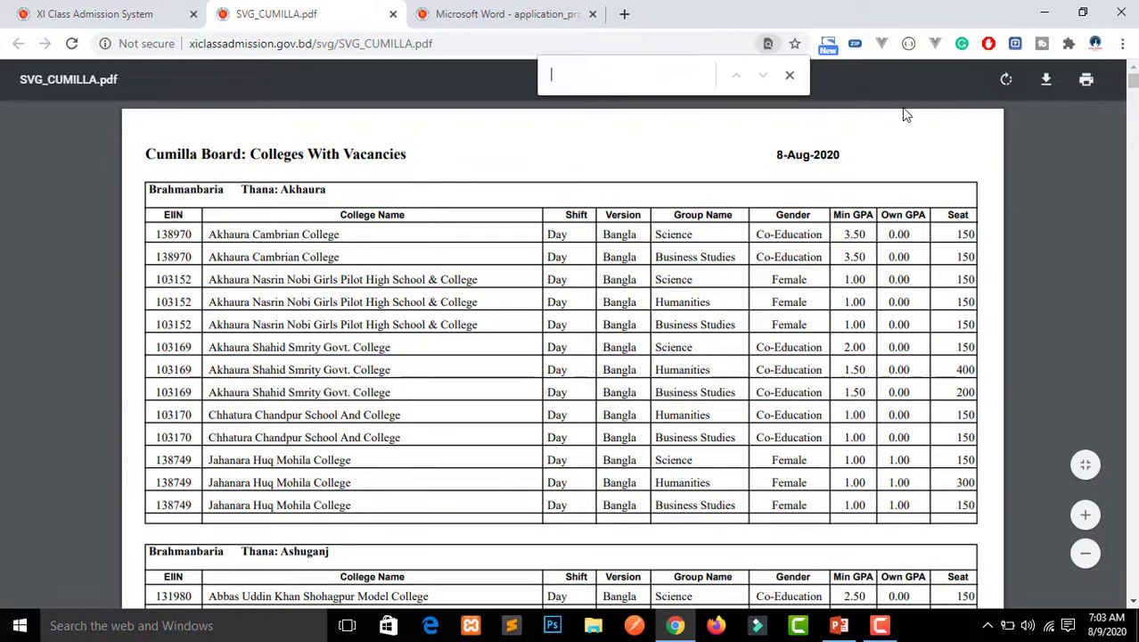
pyautogui.write('d')
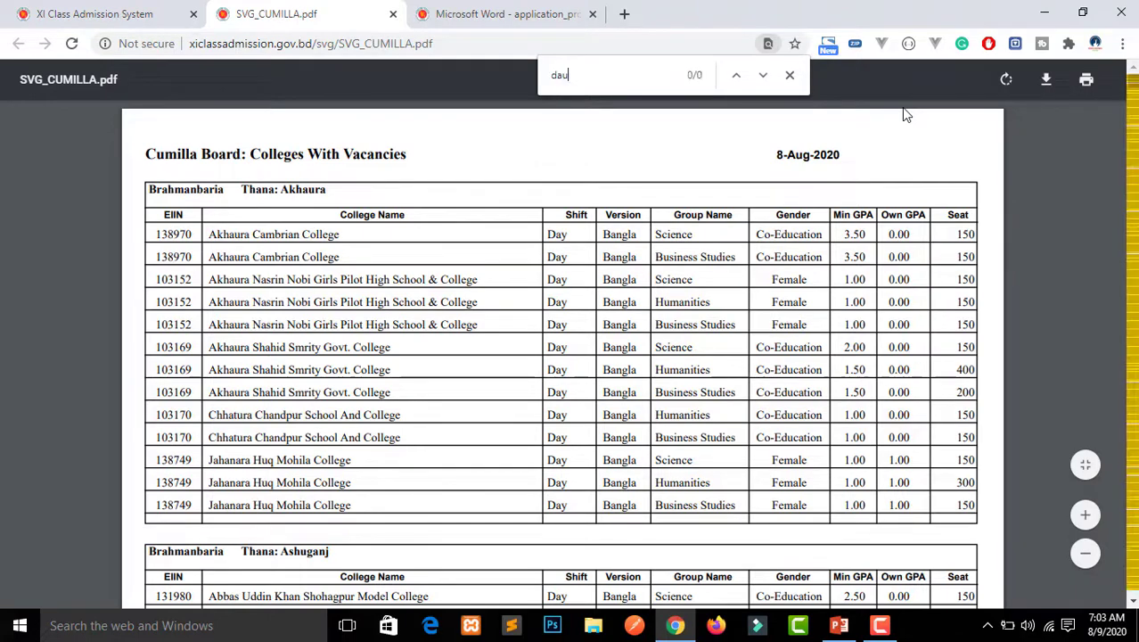
pyautogui.write('aud')
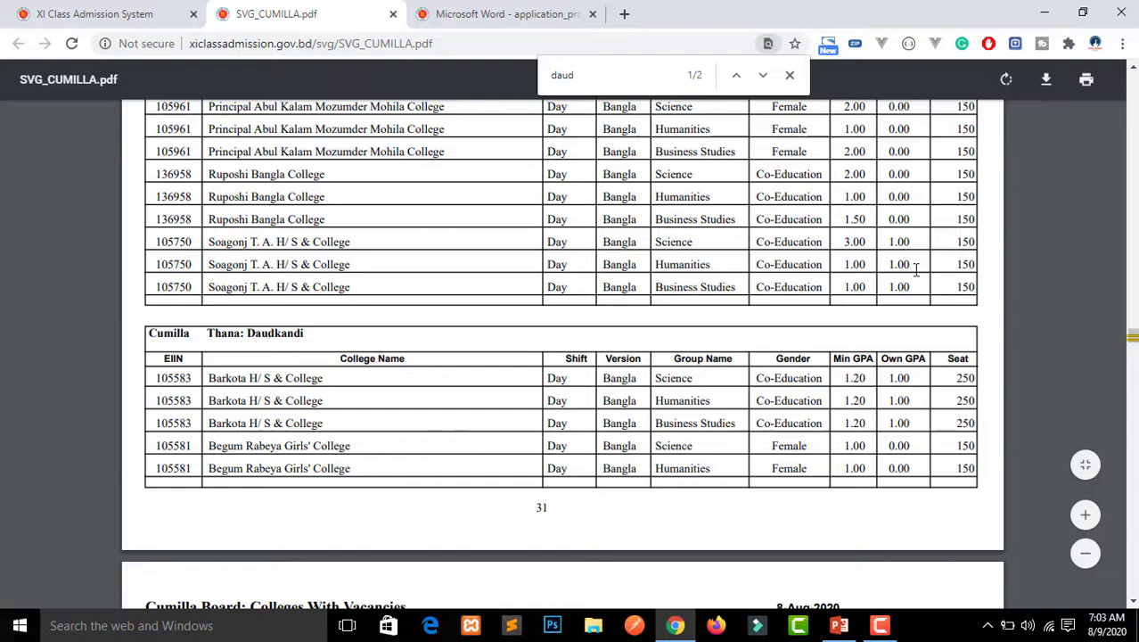
# Check Barkota's first row (Bangla, Co-Education, Min GPA 1.20) and Begum Rabeya's Female entry
pyautogui.scroll(-1, 853, 379)
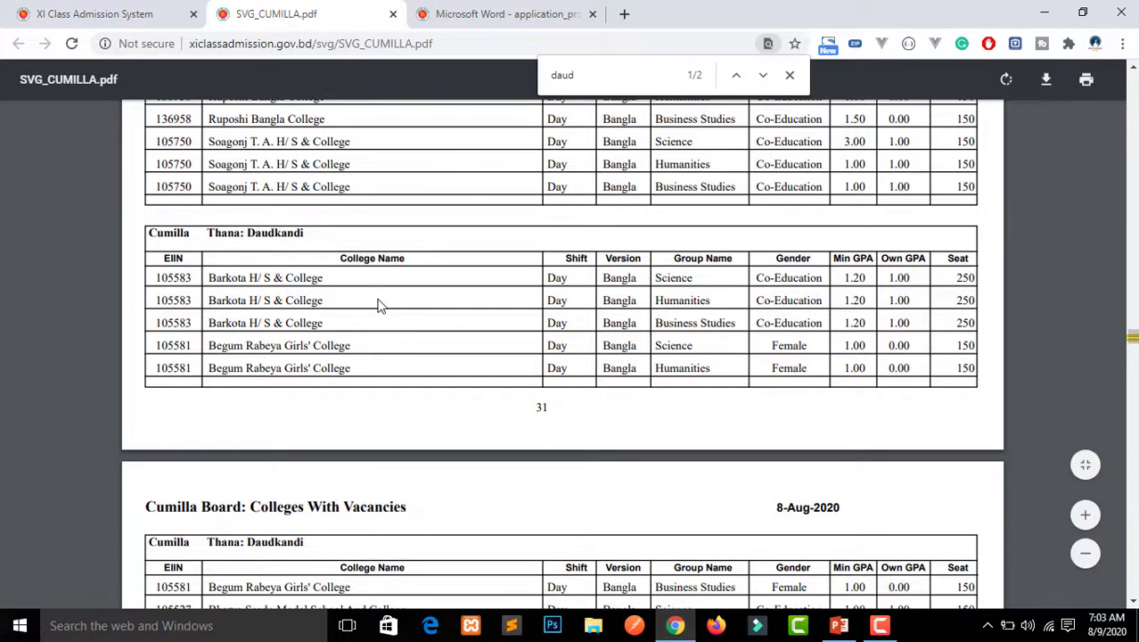
pyautogui.moveTo(572, 277); pyautogui.dragTo(553, 277)
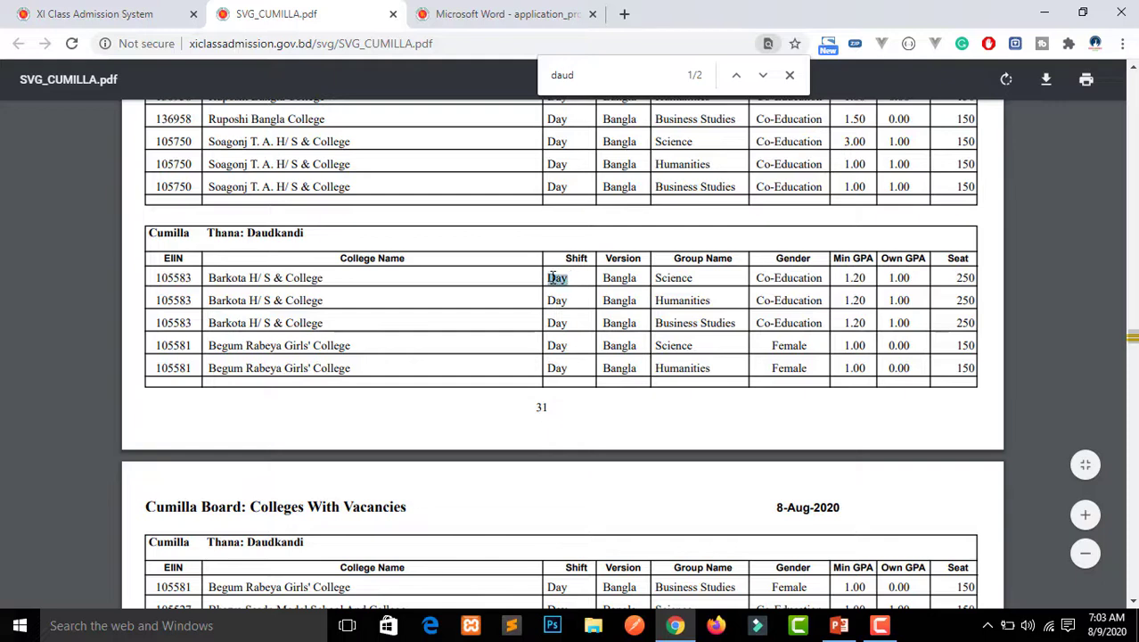
pyautogui.click(551, 278)
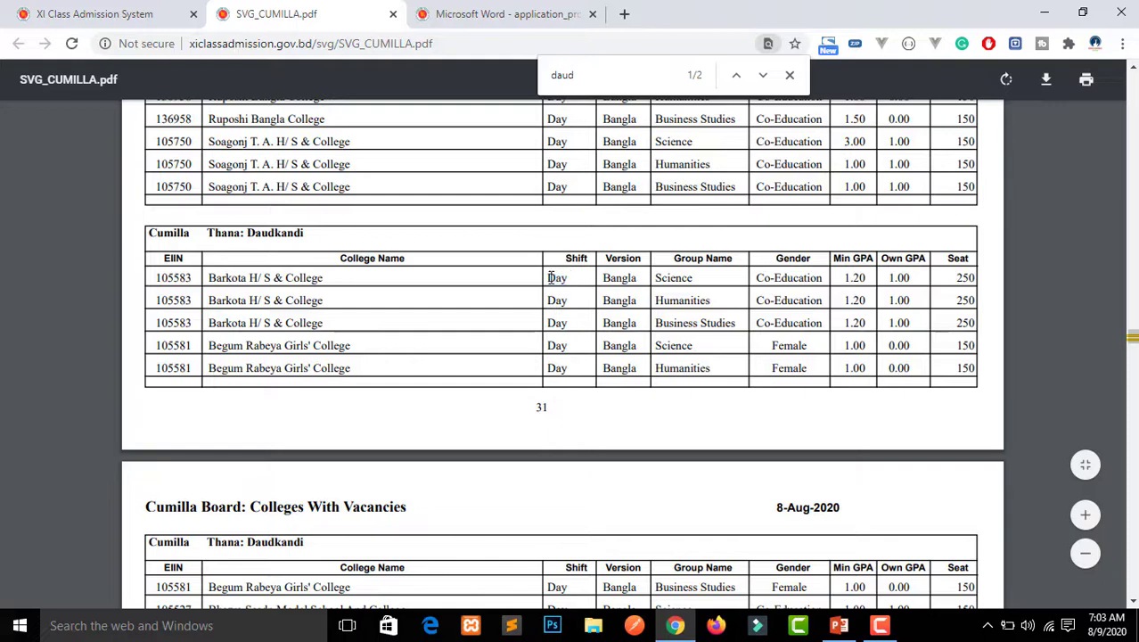
pyautogui.doubleClick(620, 279)
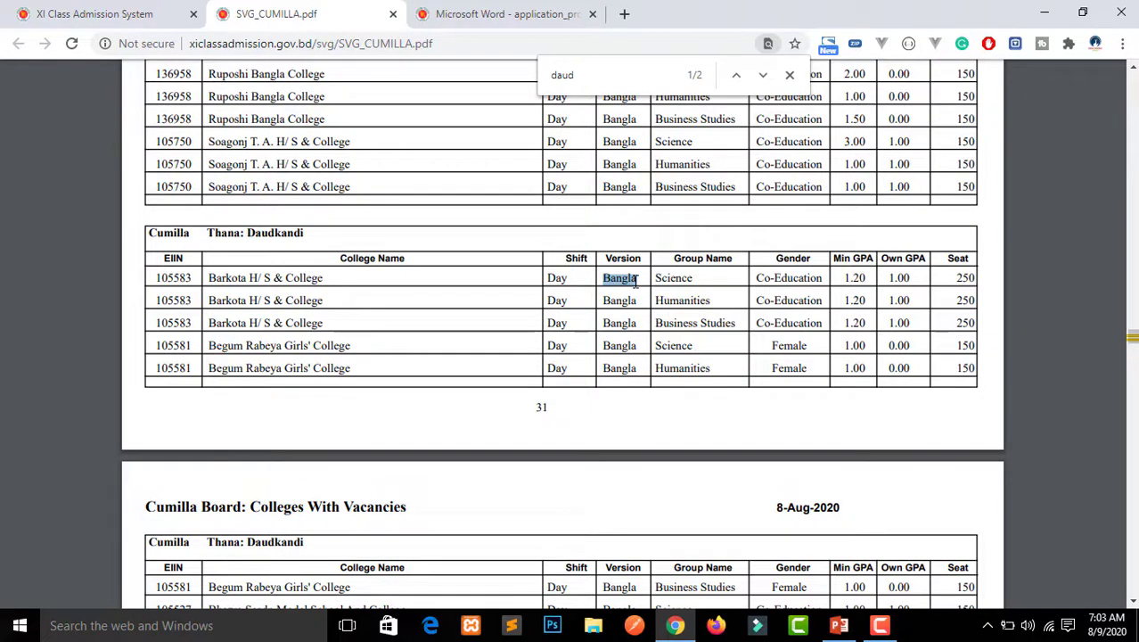
pyautogui.click(678, 279)
pyautogui.moveTo(755, 278); pyautogui.dragTo(812, 278)
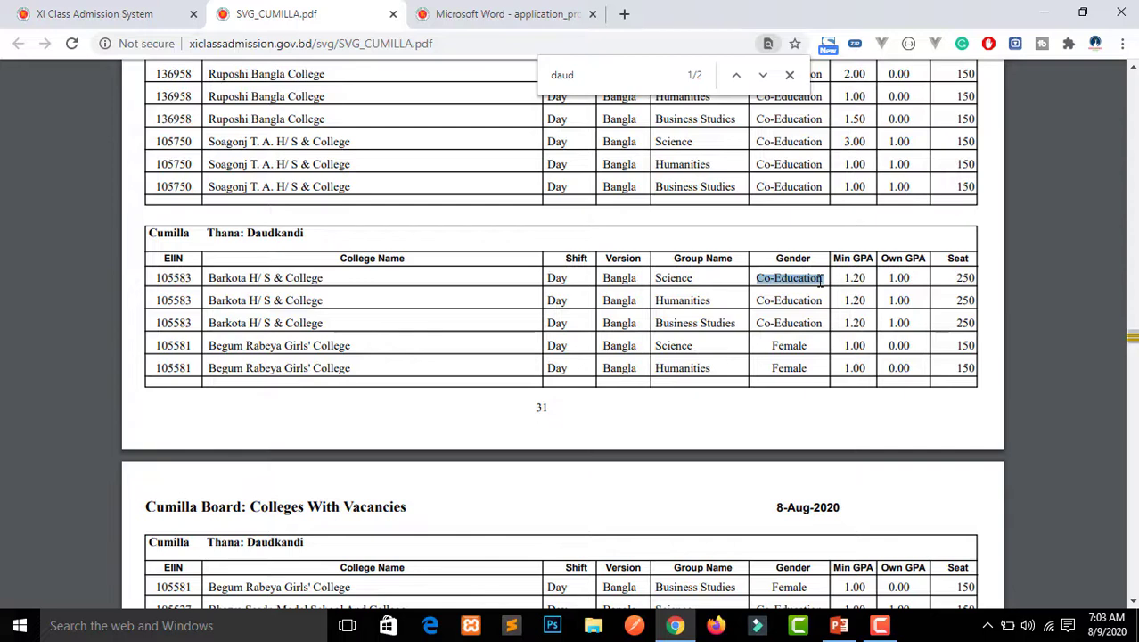
pyautogui.click(821, 280)
pyautogui.moveTo(774, 346); pyautogui.dragTo(801, 345)
pyautogui.click(800, 345)
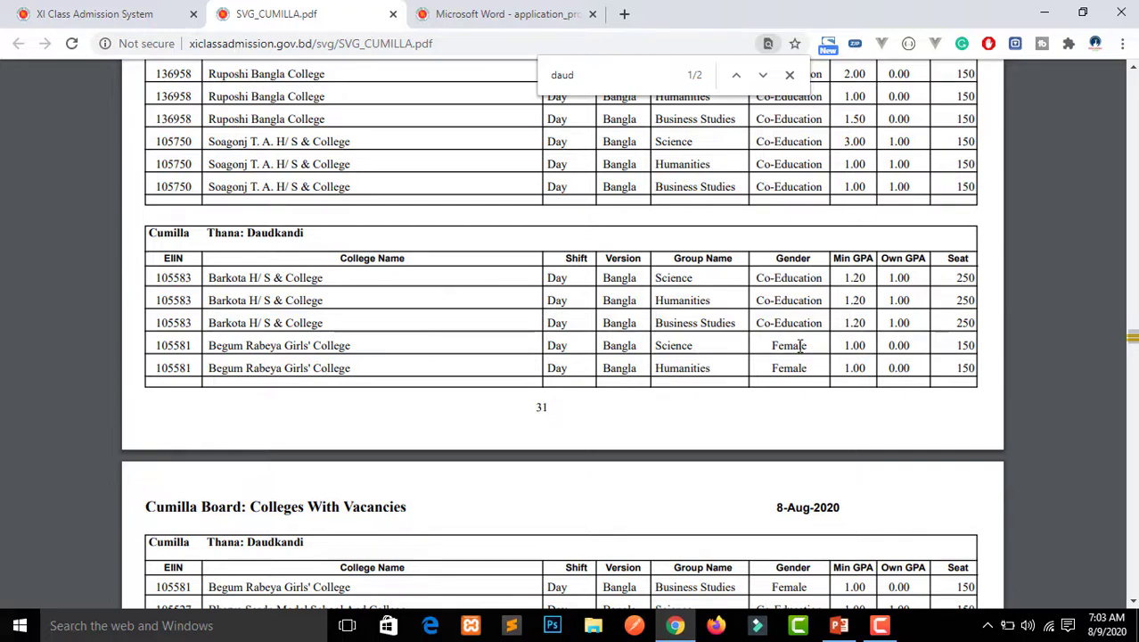
pyautogui.moveTo(847, 278); pyautogui.dragTo(867, 277)
pyautogui.click(867, 277)
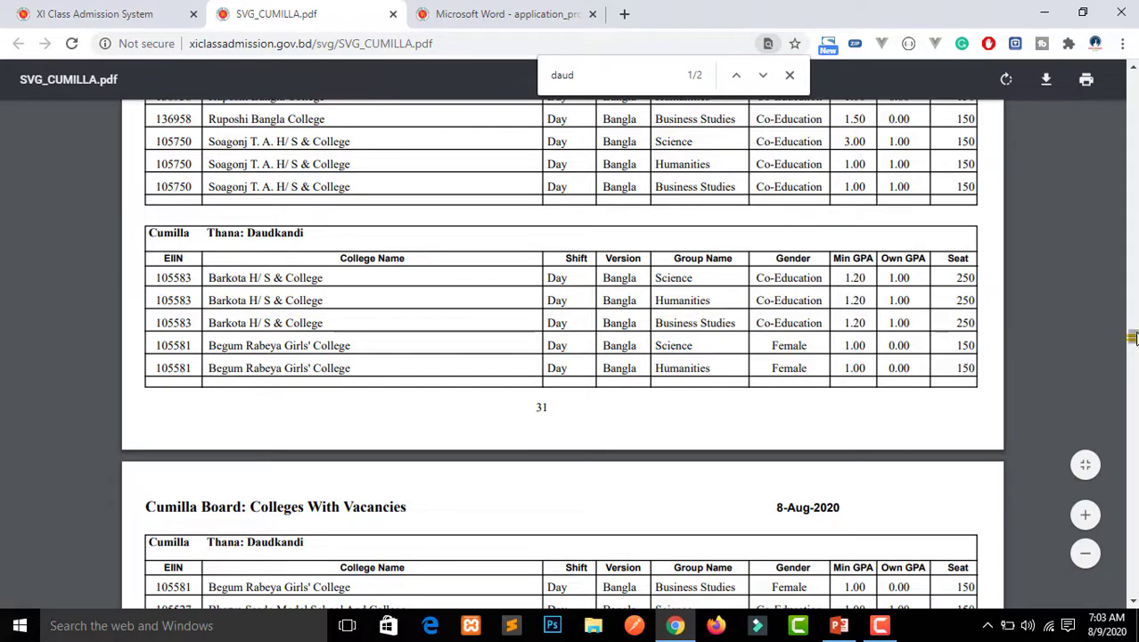
# Note Juranpur's Science Min GPA 4.00 and compare against the slide's chosen college names
pyautogui.scroll(-5, 844, 343)
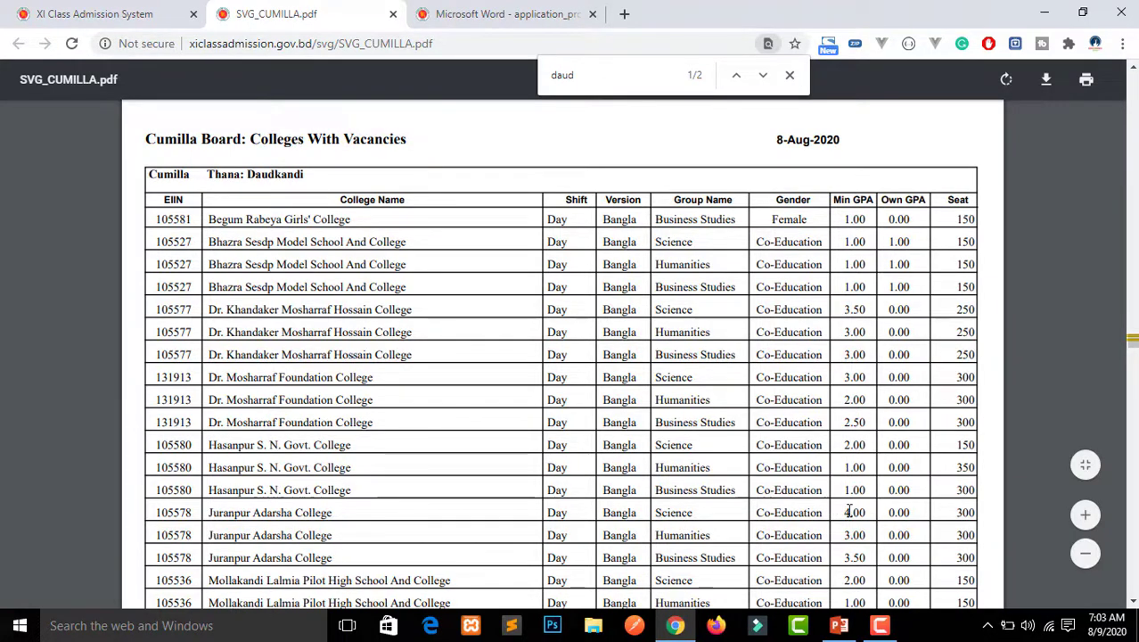
pyautogui.moveTo(843, 510); pyautogui.dragTo(870, 511)
pyautogui.click(621, 499)
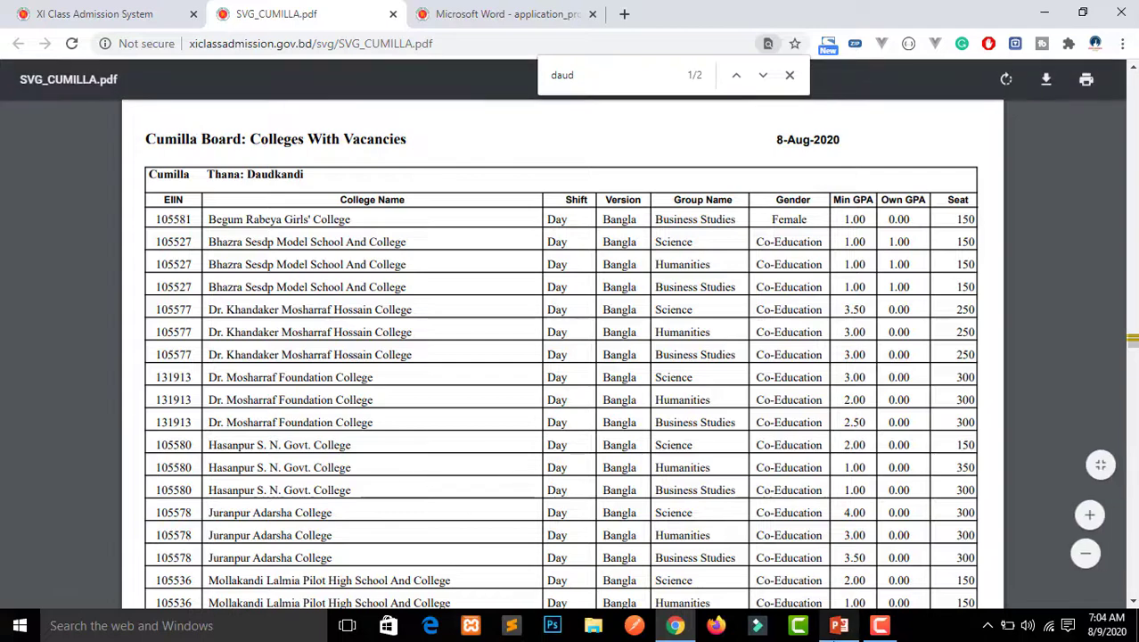
pyautogui.click(838, 625)
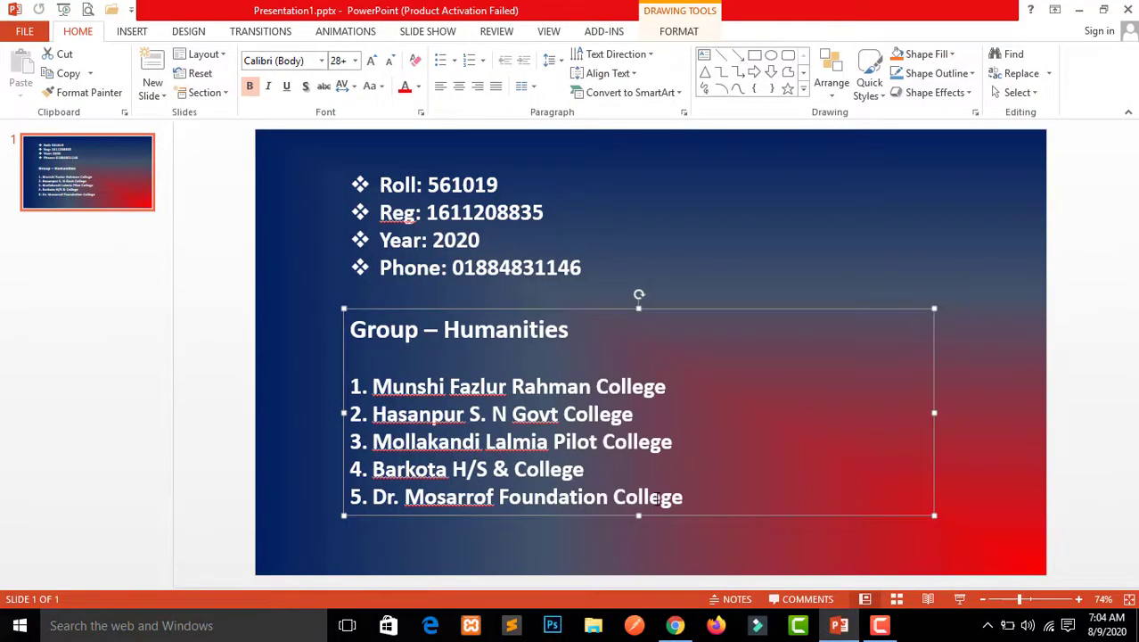
pyautogui.click(833, 623)
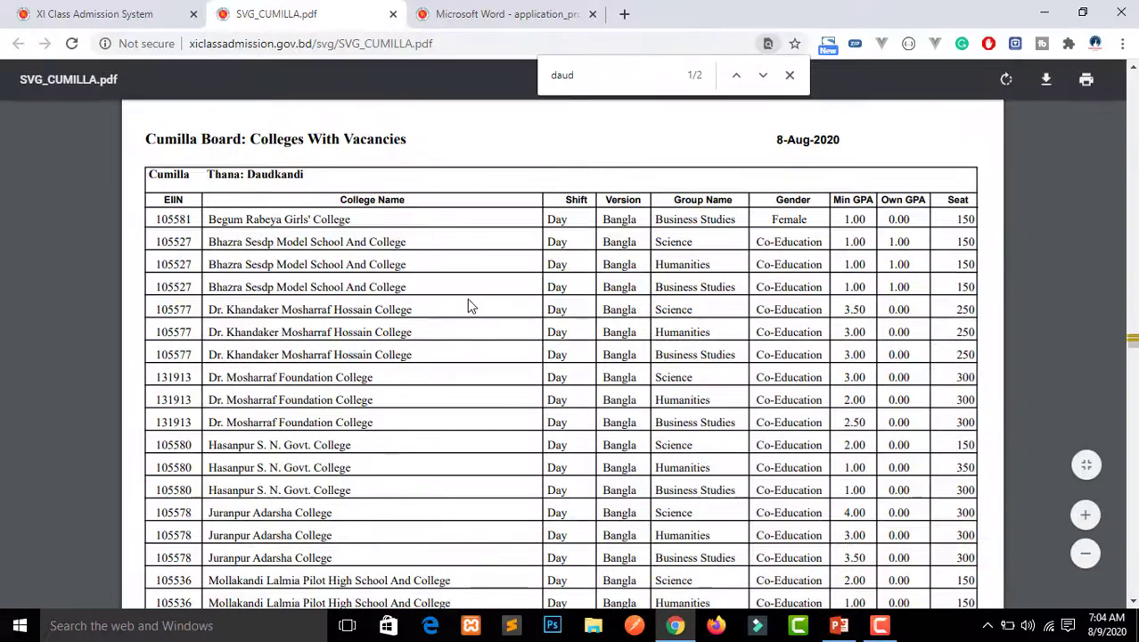
pyautogui.click(151, 12)
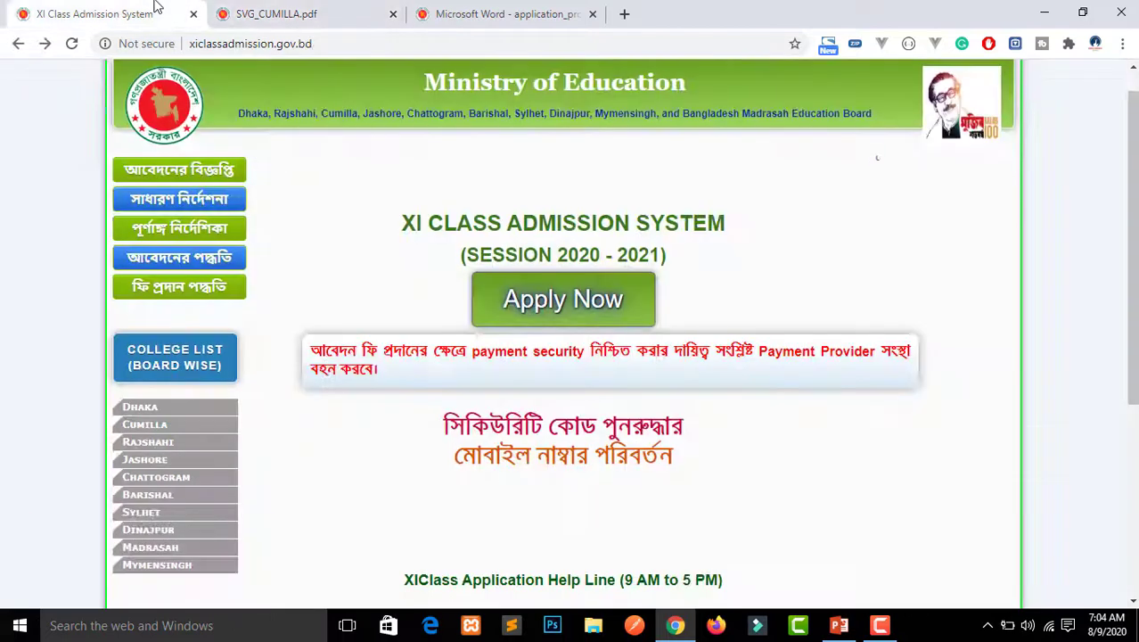
# Open Nirdeshika2020.pdf, read the page-4 SMS fee payment example, then return to the home page
pyautogui.click(203, 236)
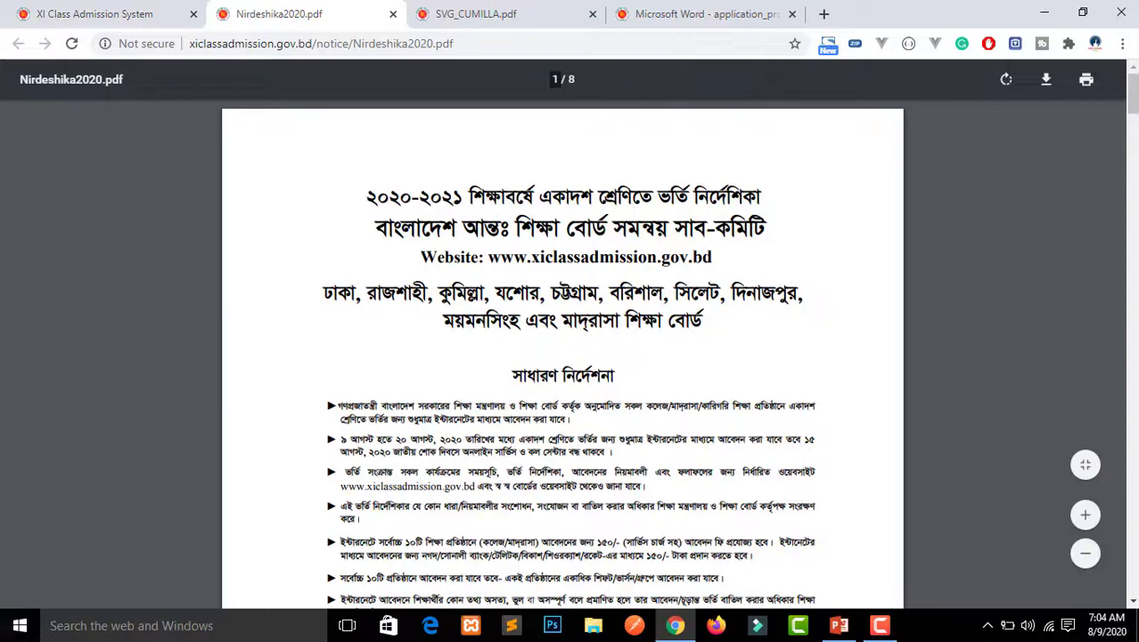
pyautogui.moveTo(1134, 105); pyautogui.dragTo(1134, 290)
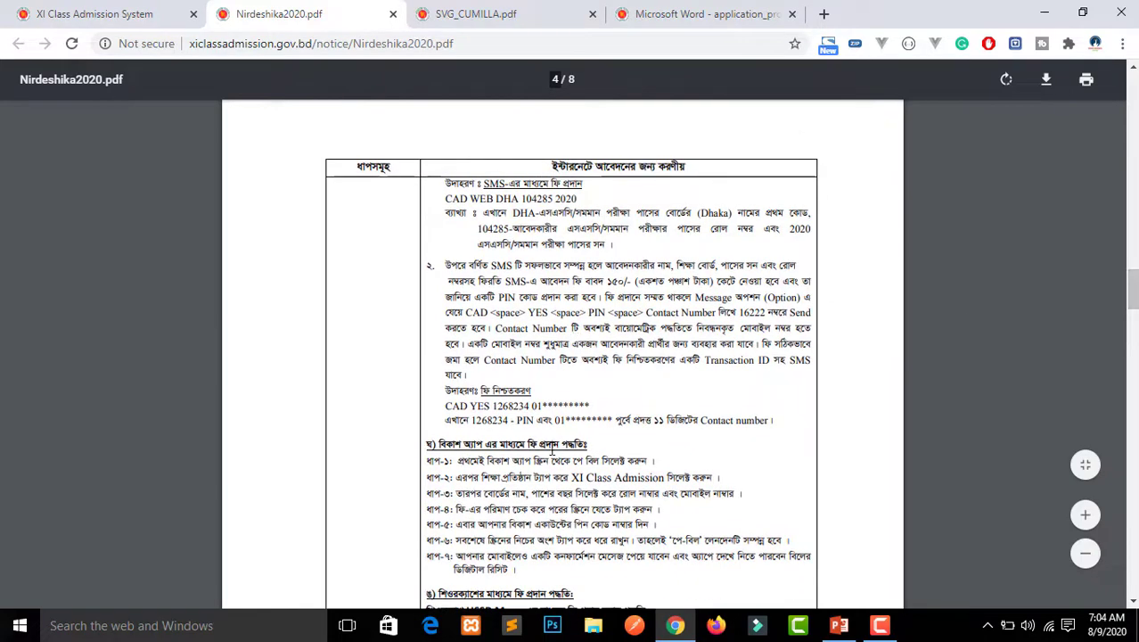
pyautogui.moveTo(484, 312); pyautogui.dragTo(431, 417)
pyautogui.click(1043, 268)
pyautogui.click(118, 9)
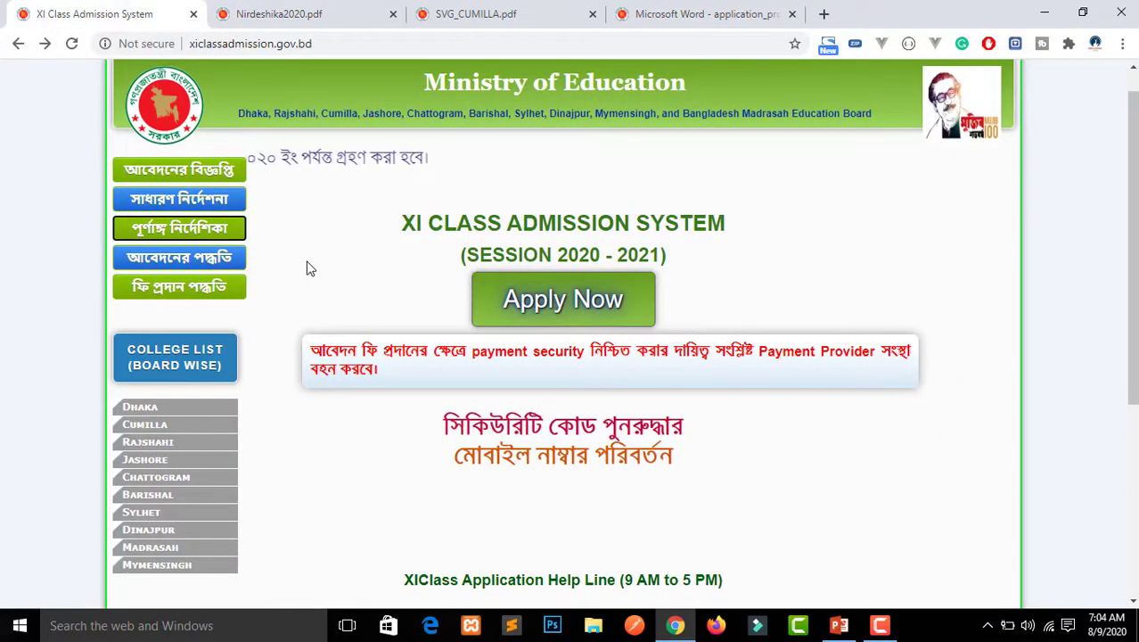
# Start a new online application and compare its web address with the guideline PDF's
pyautogui.click(597, 318)
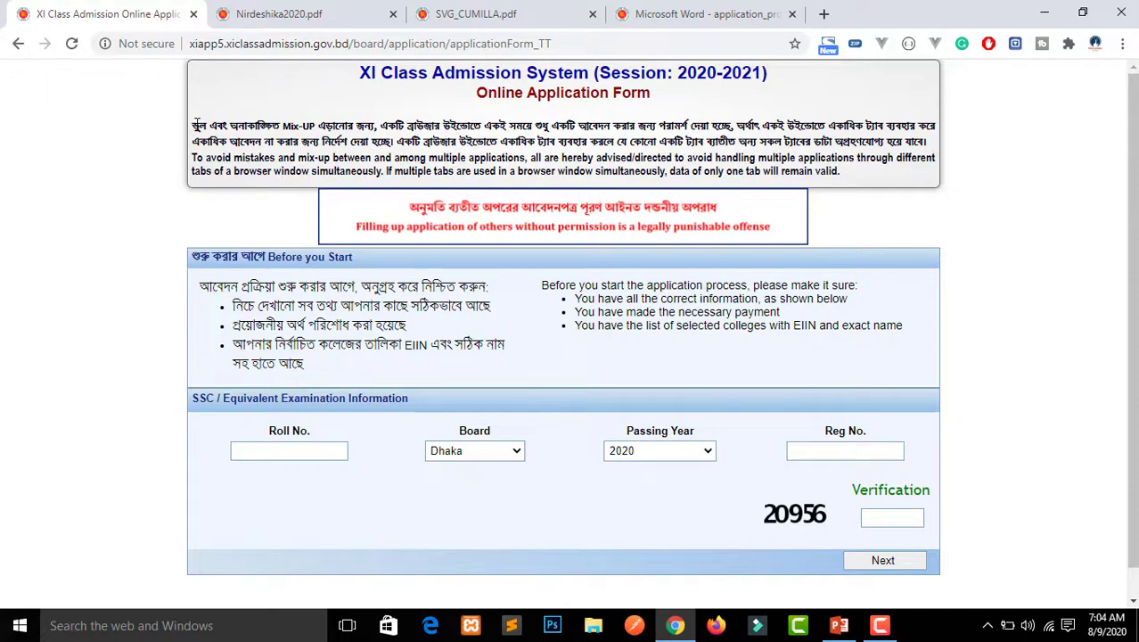
pyautogui.moveTo(199, 126); pyautogui.dragTo(350, 142)
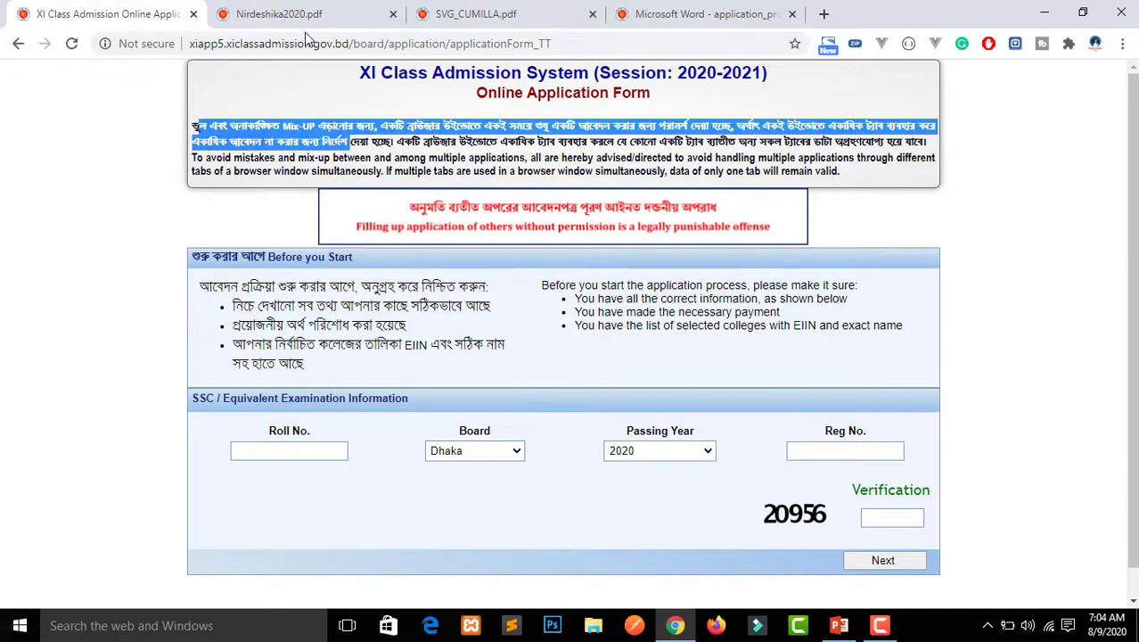
pyautogui.click(275, 44)
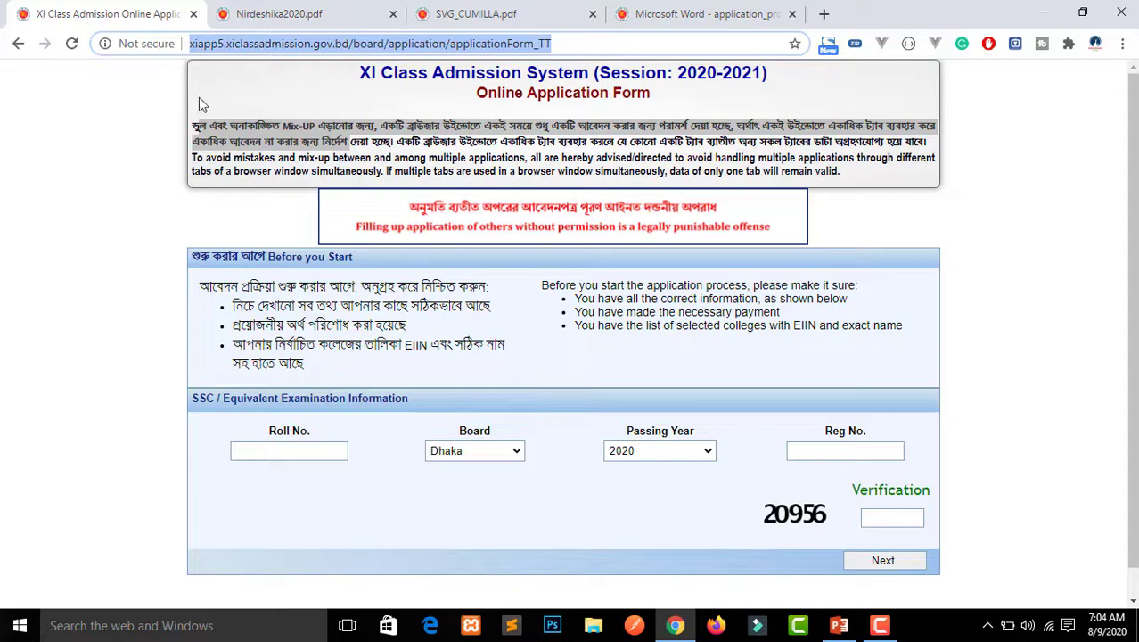
pyautogui.click(312, 15)
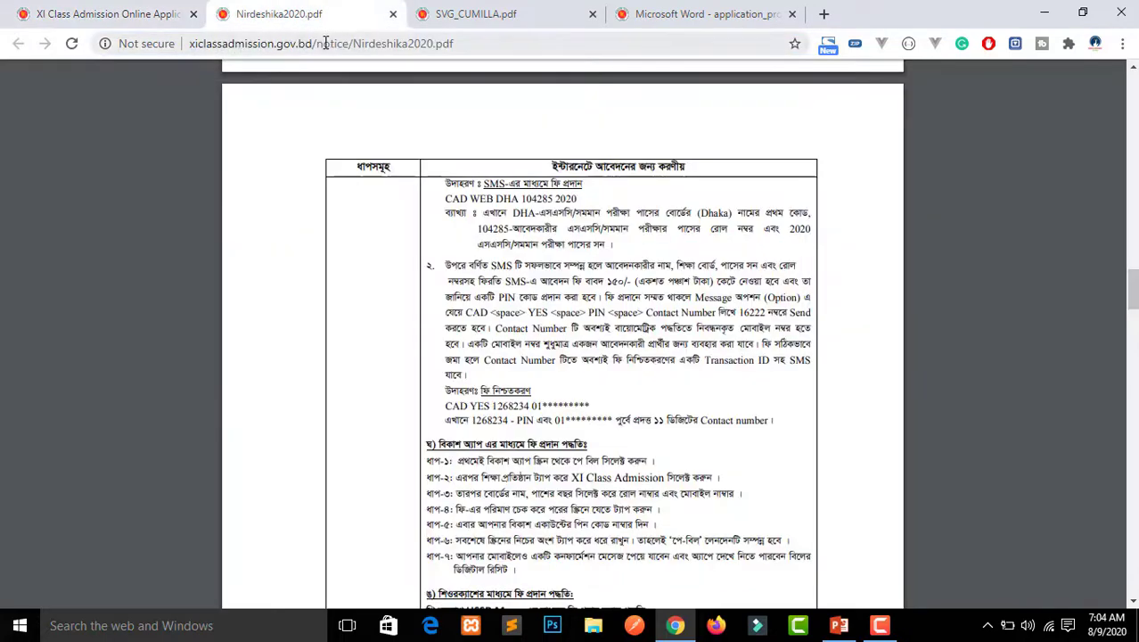
pyautogui.click(325, 44)
pyautogui.click(138, 14)
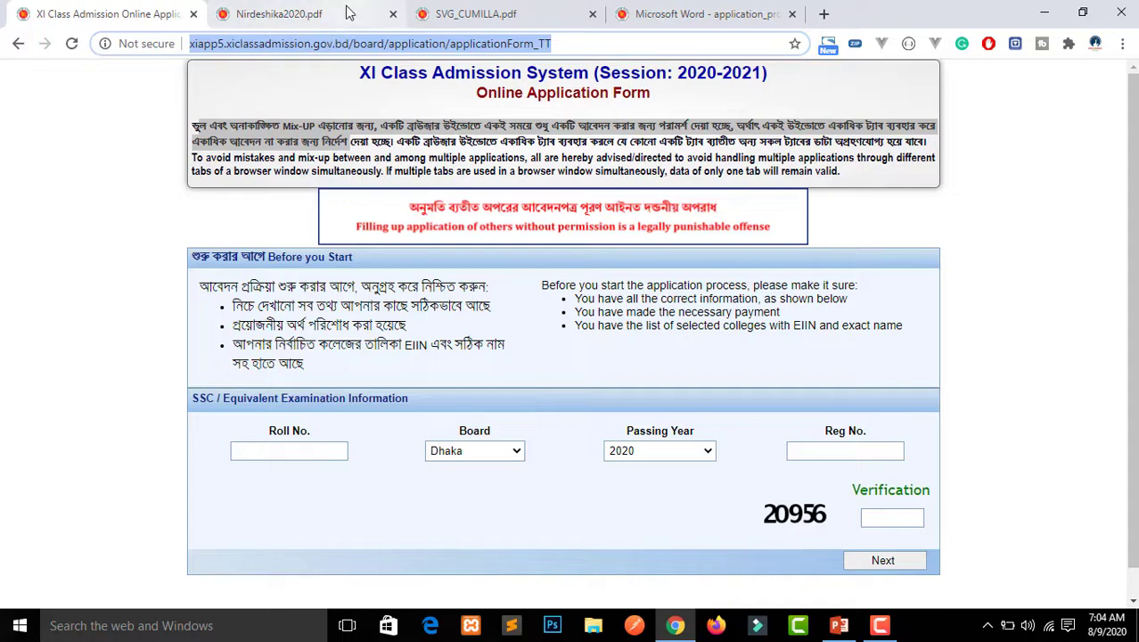
pyautogui.click(450, 156)
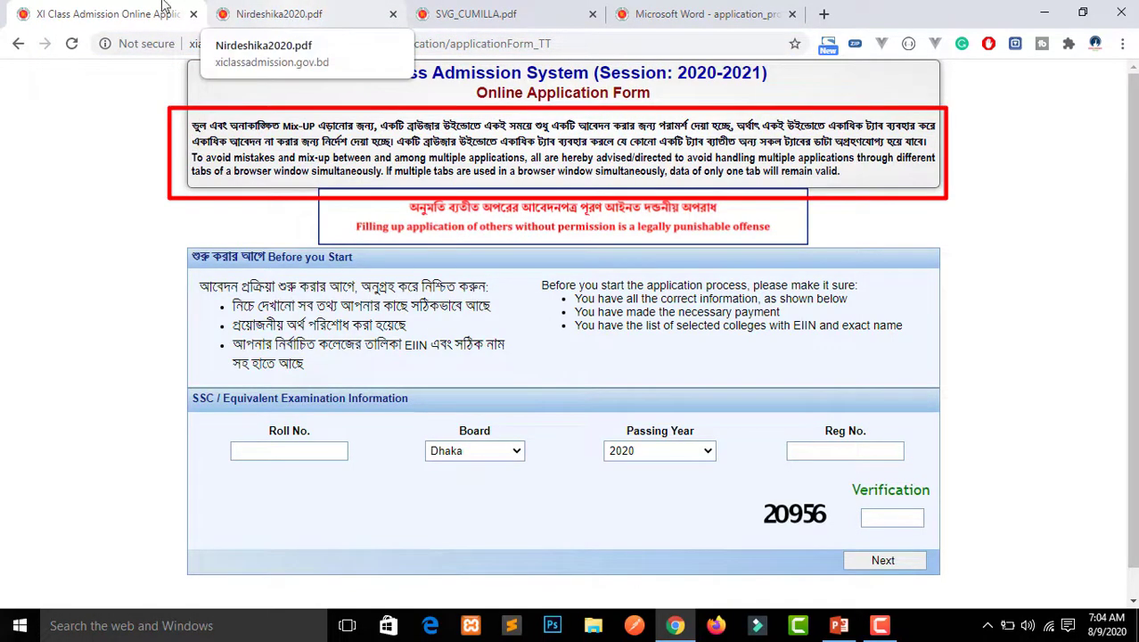
pyautogui.click(93, 3)
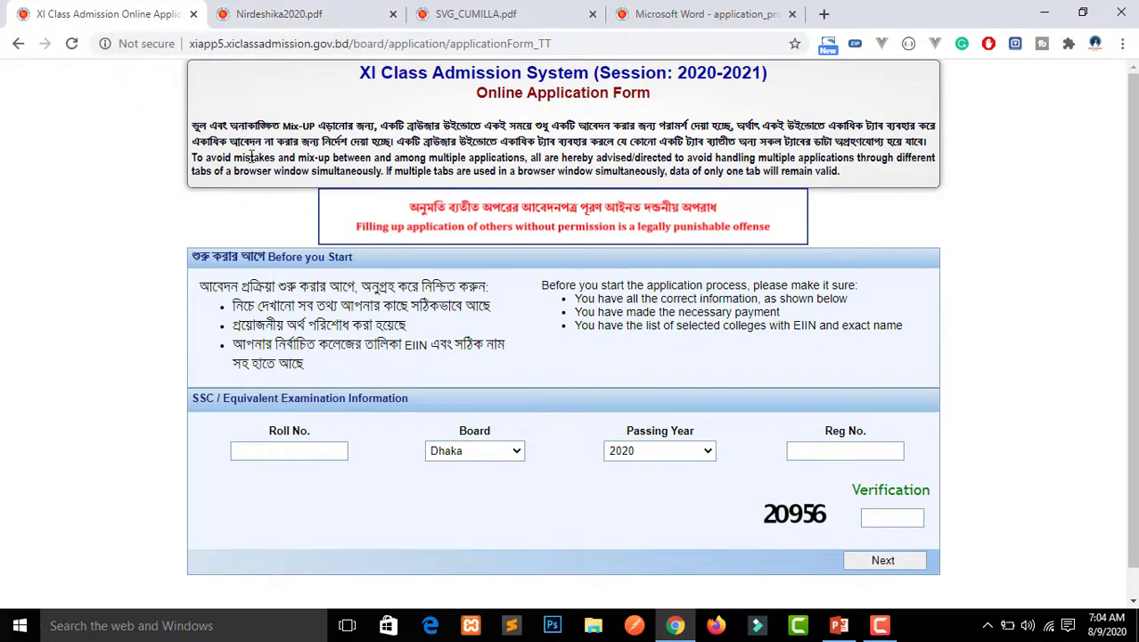
# Read through the Before you Start instructions about payment and the college list
pyautogui.moveTo(200, 286); pyautogui.dragTo(488, 287)
pyautogui.click(291, 307)
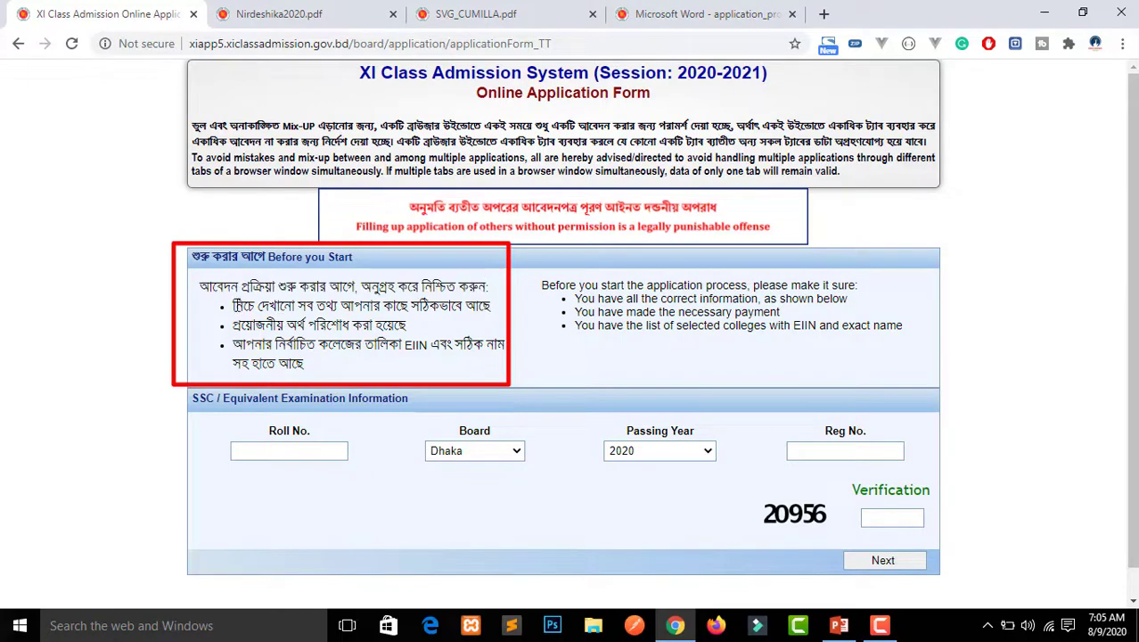
pyautogui.moveTo(235, 305); pyautogui.dragTo(462, 306)
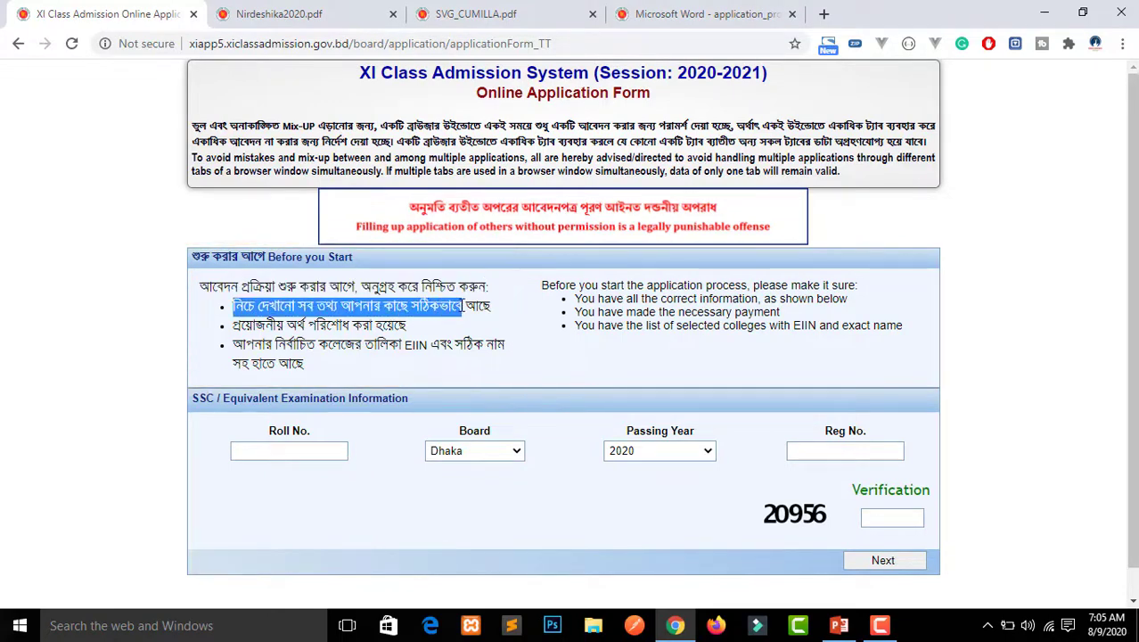
pyautogui.click(408, 326)
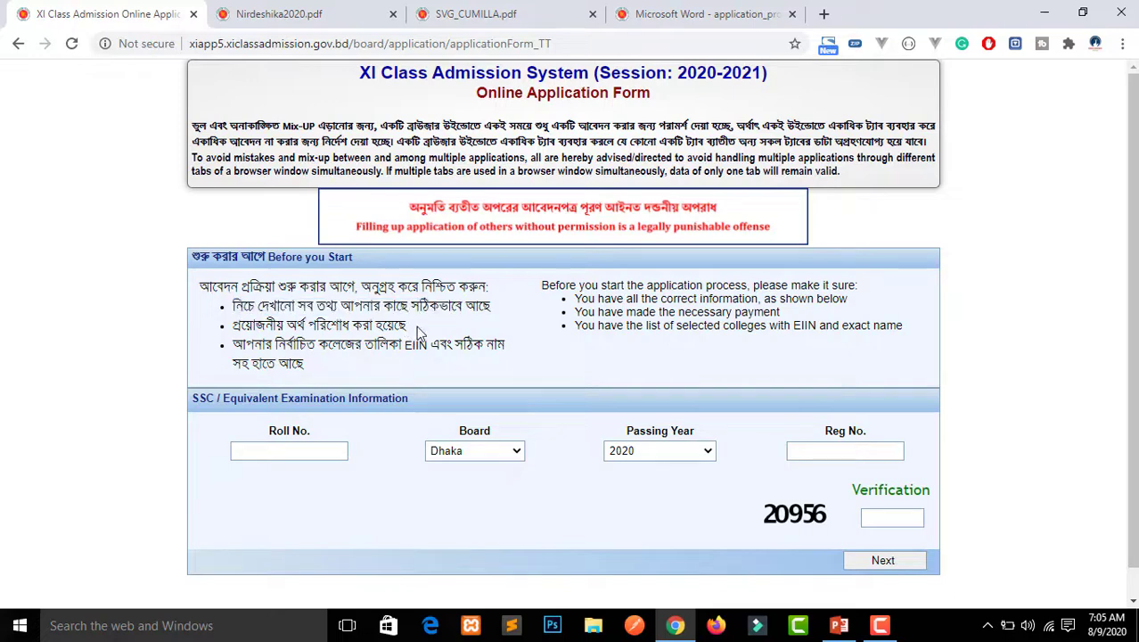
pyautogui.moveTo(417, 332); pyautogui.dragTo(390, 364)
pyautogui.click(259, 328)
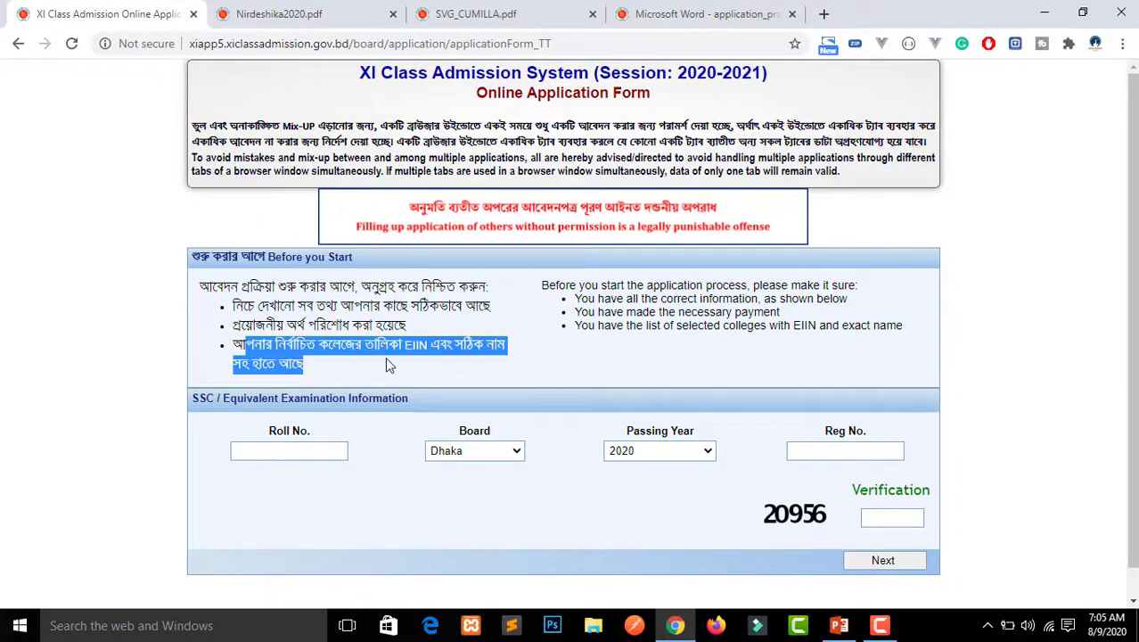
pyautogui.click(385, 361)
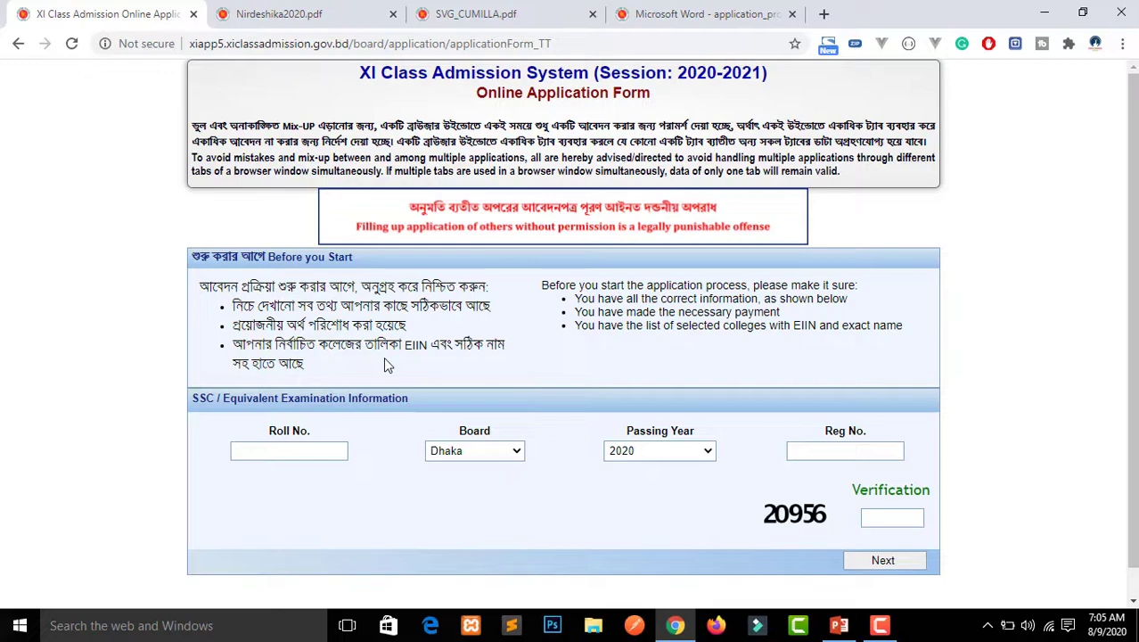
# Copy the roll number from the applicant details slide and enter it in Roll No
pyautogui.click(870, 621)
pyautogui.click(870, 623)
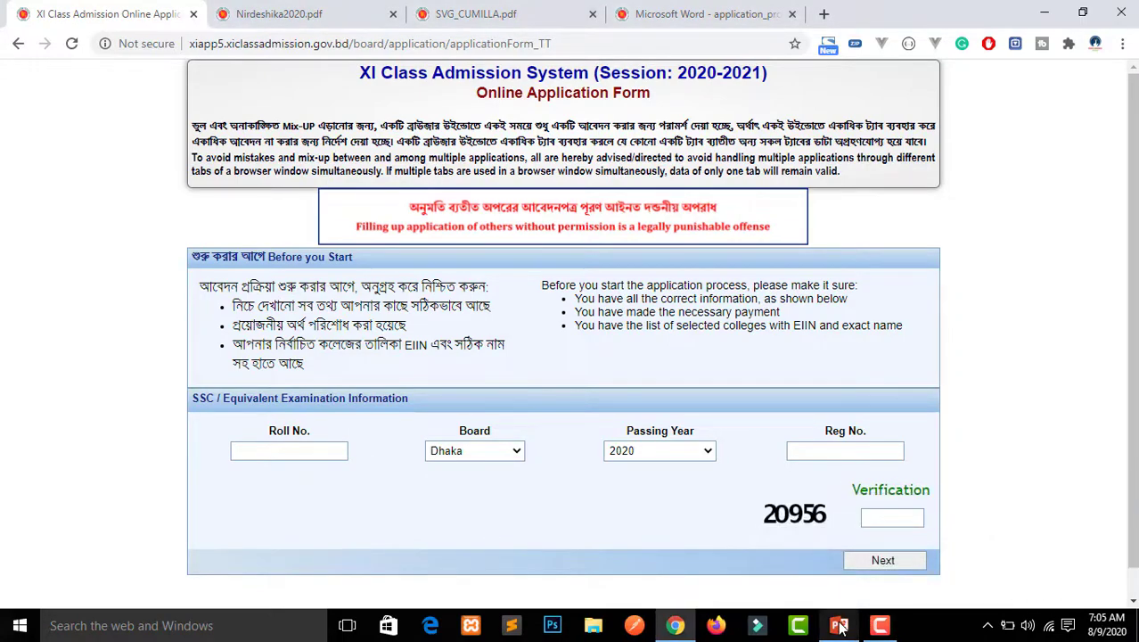
pyautogui.click(838, 625)
pyautogui.click(437, 184)
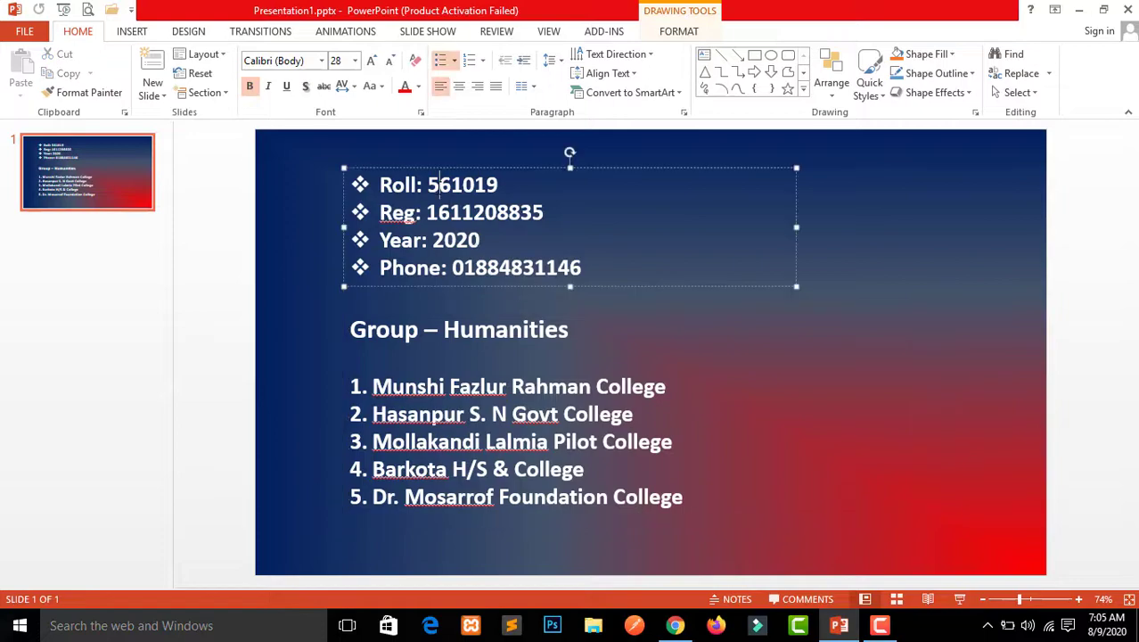
pyautogui.doubleClick(438, 185)
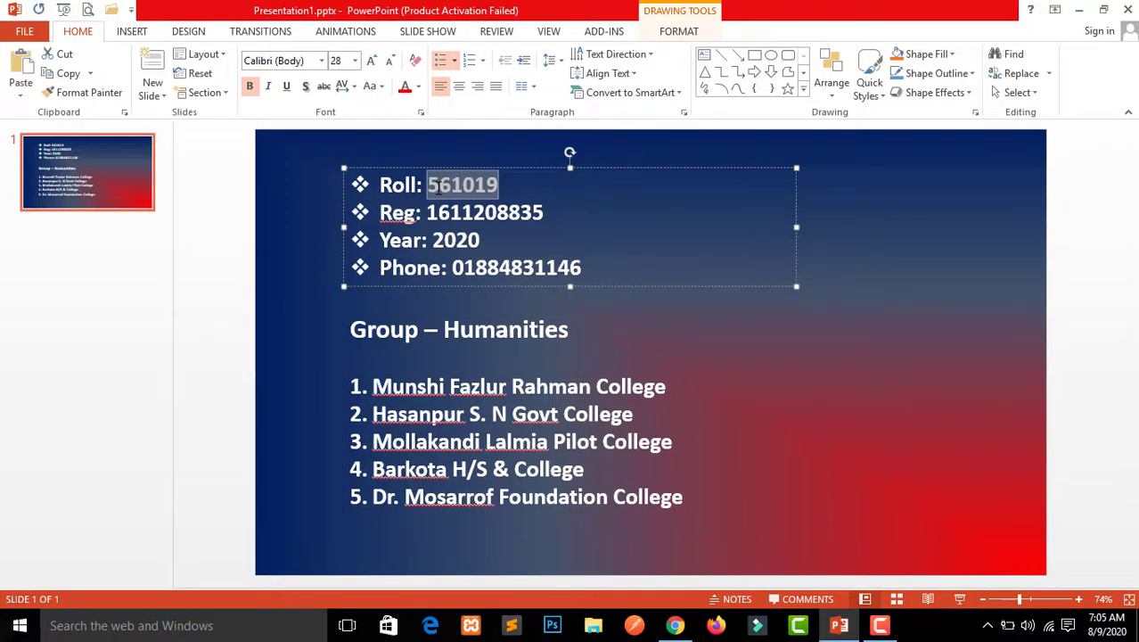
pyautogui.click(838, 624)
pyautogui.click(282, 451)
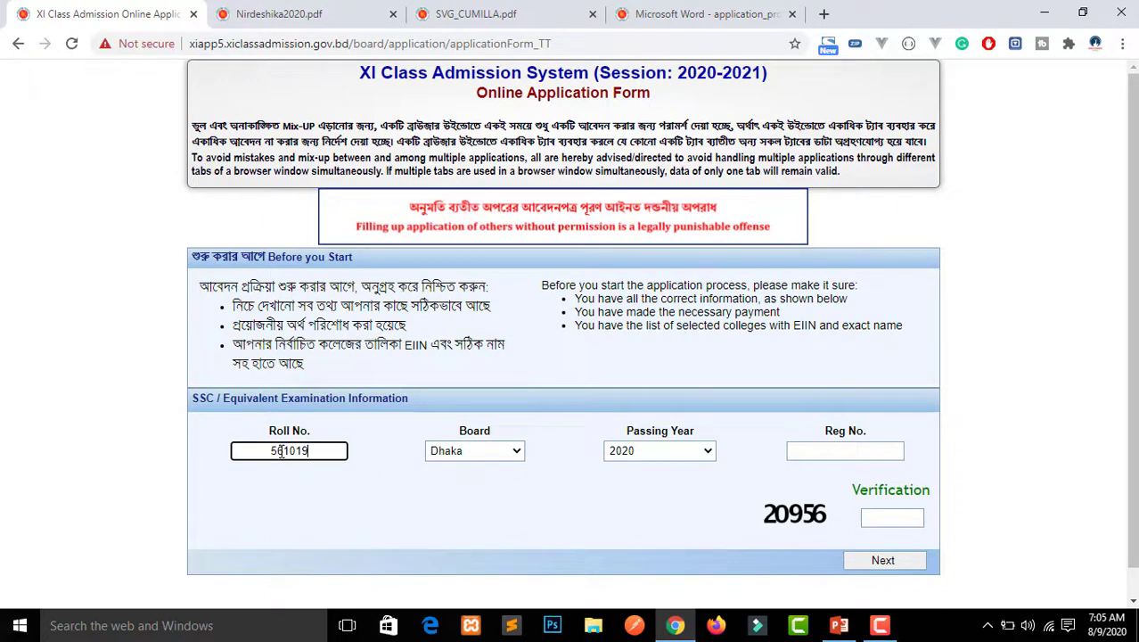
# Copy the registration number from the slide, and set Board to Cumilla and Passing Year 2020
pyautogui.moveTo(880, 628)
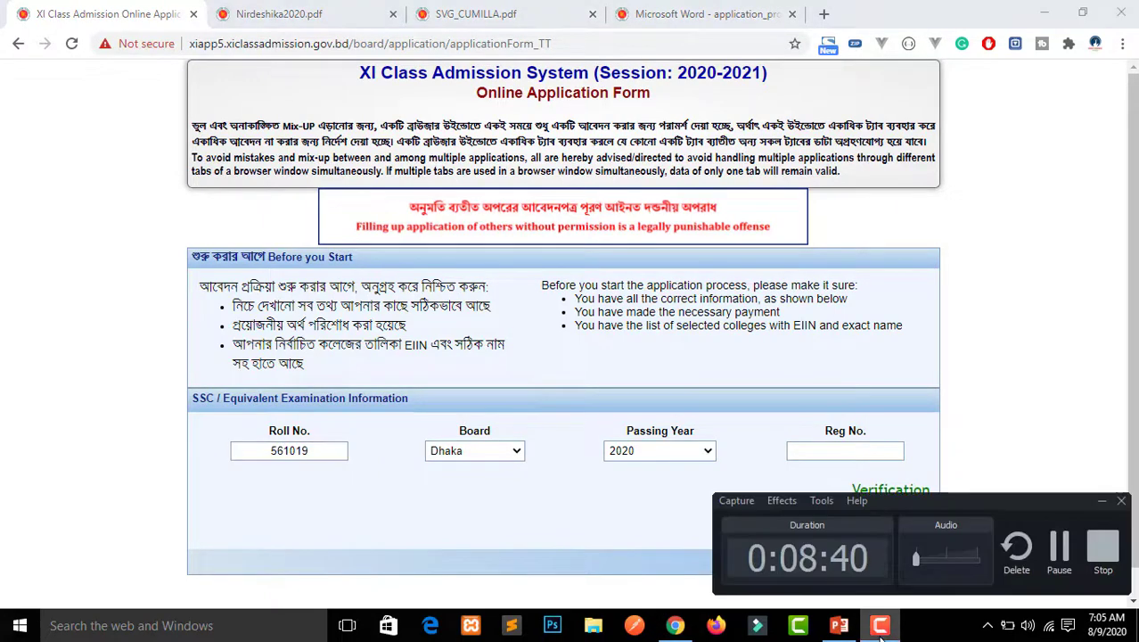
pyautogui.click(835, 626)
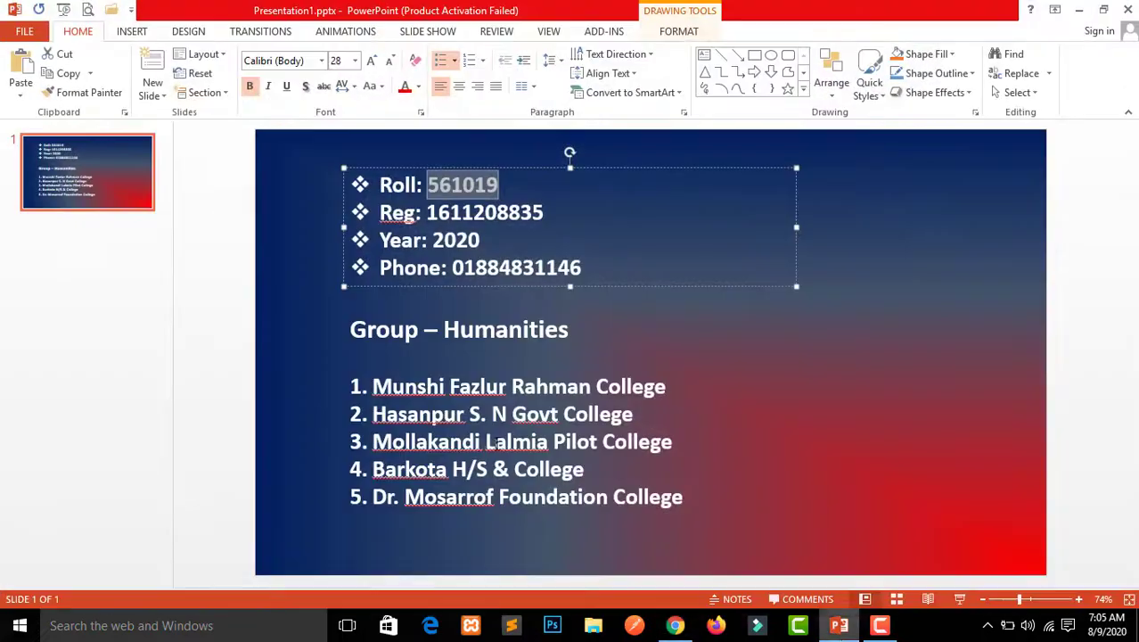
pyautogui.doubleClick(458, 220)
pyautogui.hotkey('ctrl', 'c')
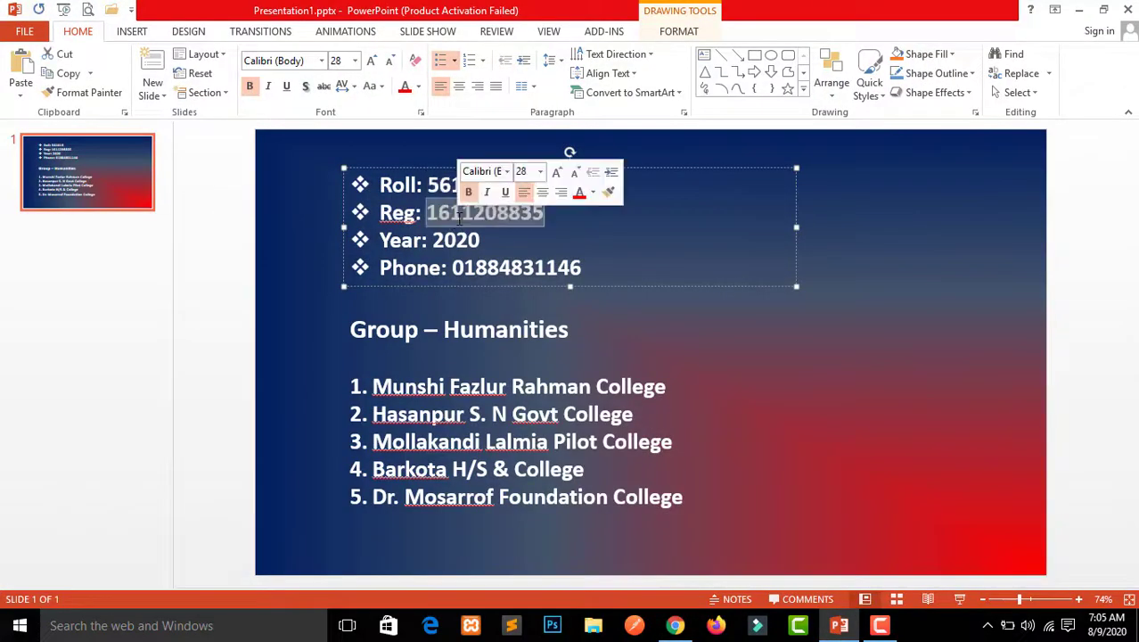
pyautogui.click(832, 626)
pyautogui.click(460, 452)
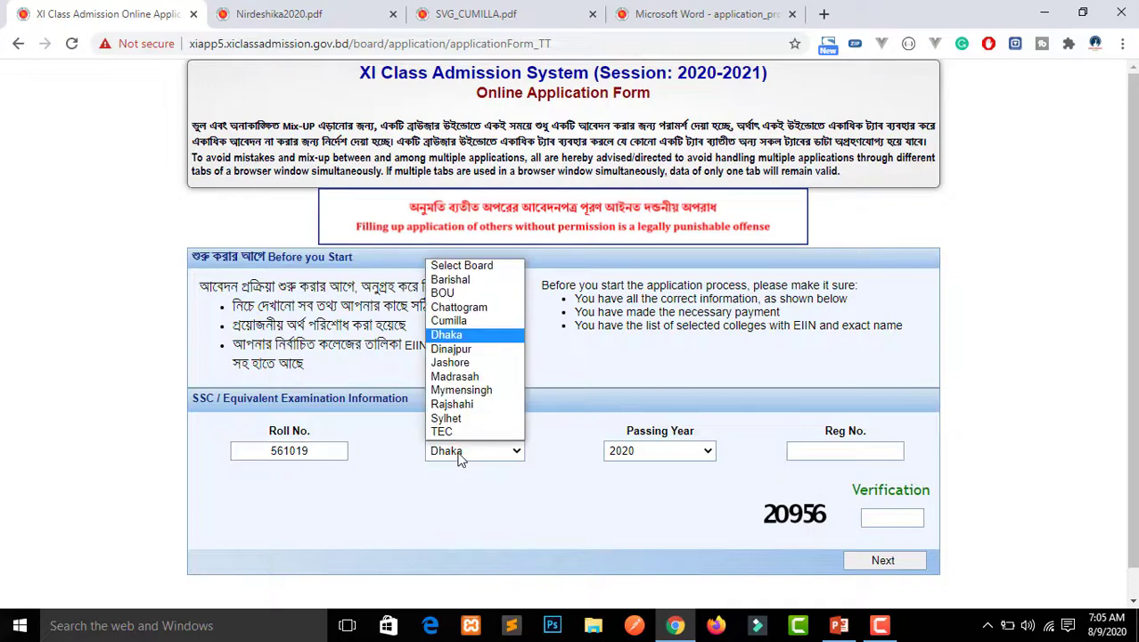
pyautogui.click(473, 323)
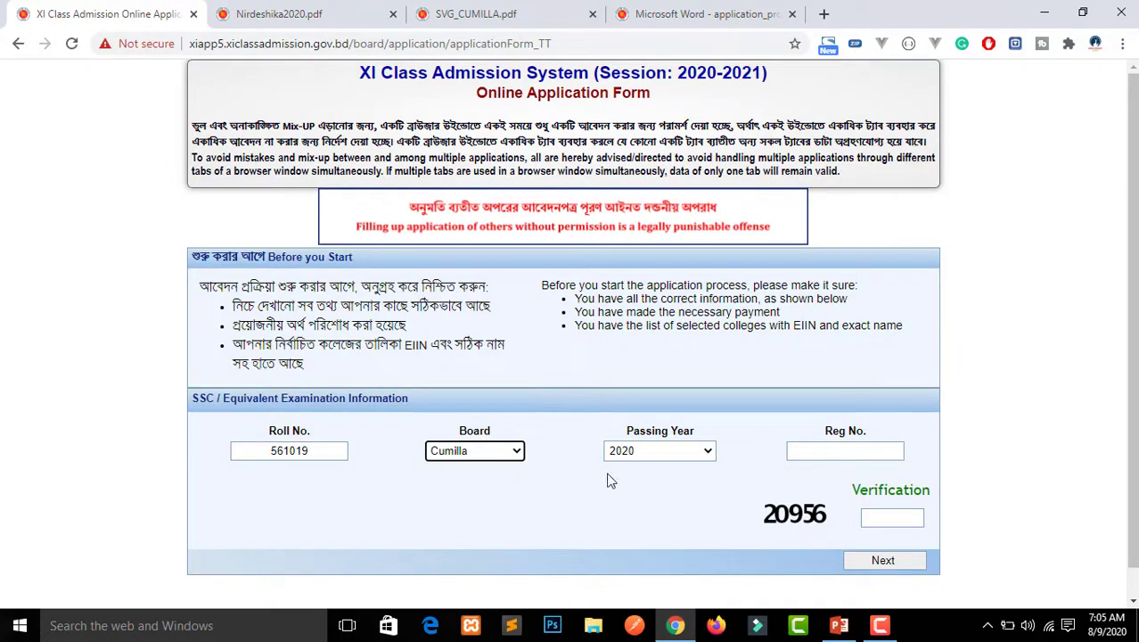
pyautogui.click(662, 457)
pyautogui.click(664, 457)
# Paste the registration number into Reg No. and type the shown verification code
pyautogui.click(815, 450)
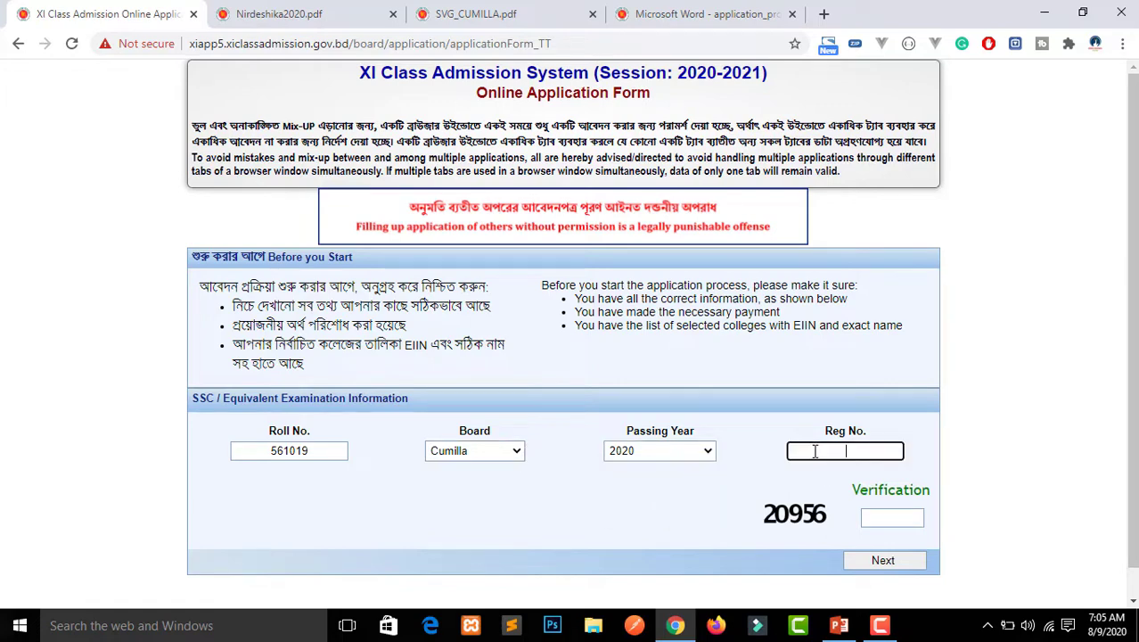
pyautogui.hotkey('ctrl', 'v')
pyautogui.click(891, 515)
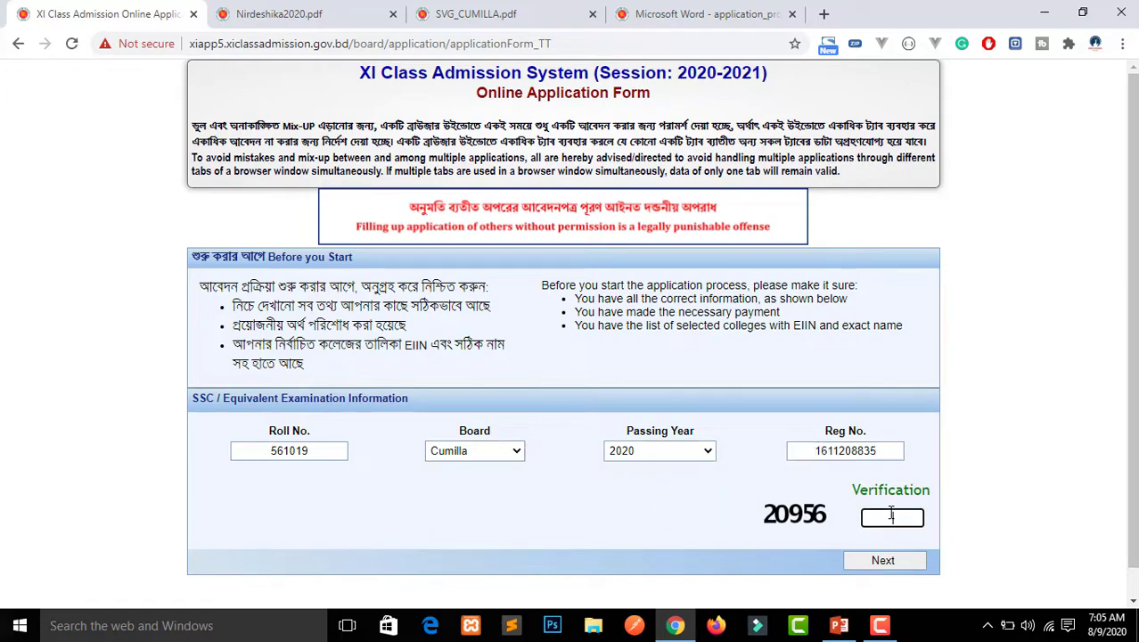
pyautogui.write('20956')
# Submit the SSC details and scroll through the loaded personal information
pyautogui.click(882, 561)
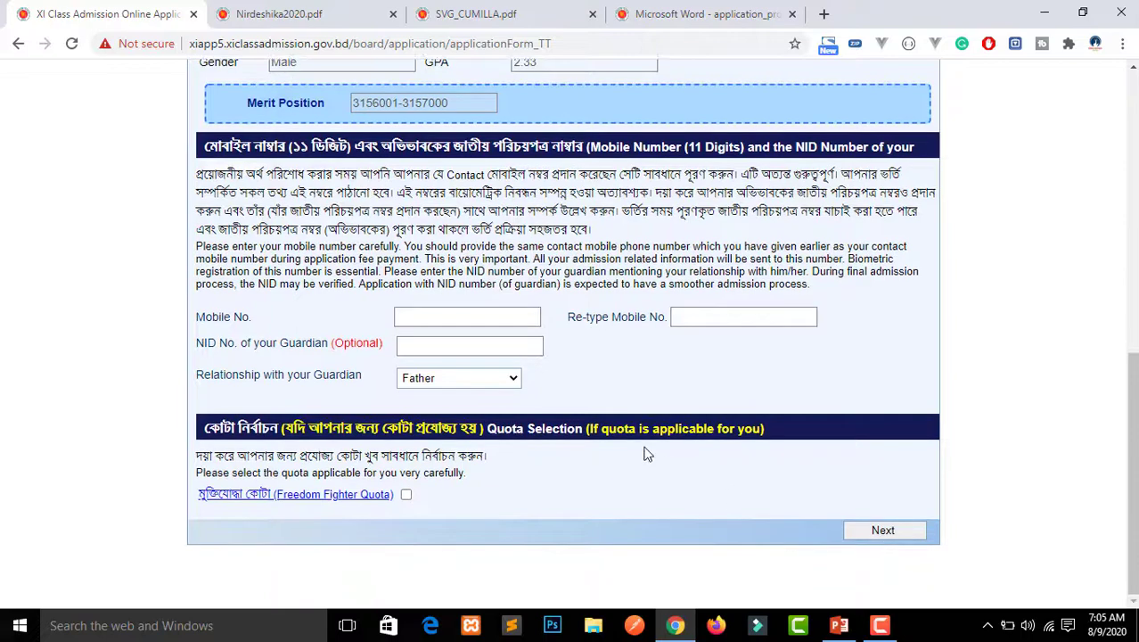
pyautogui.moveTo(1132, 401); pyautogui.dragTo(1133, 277)
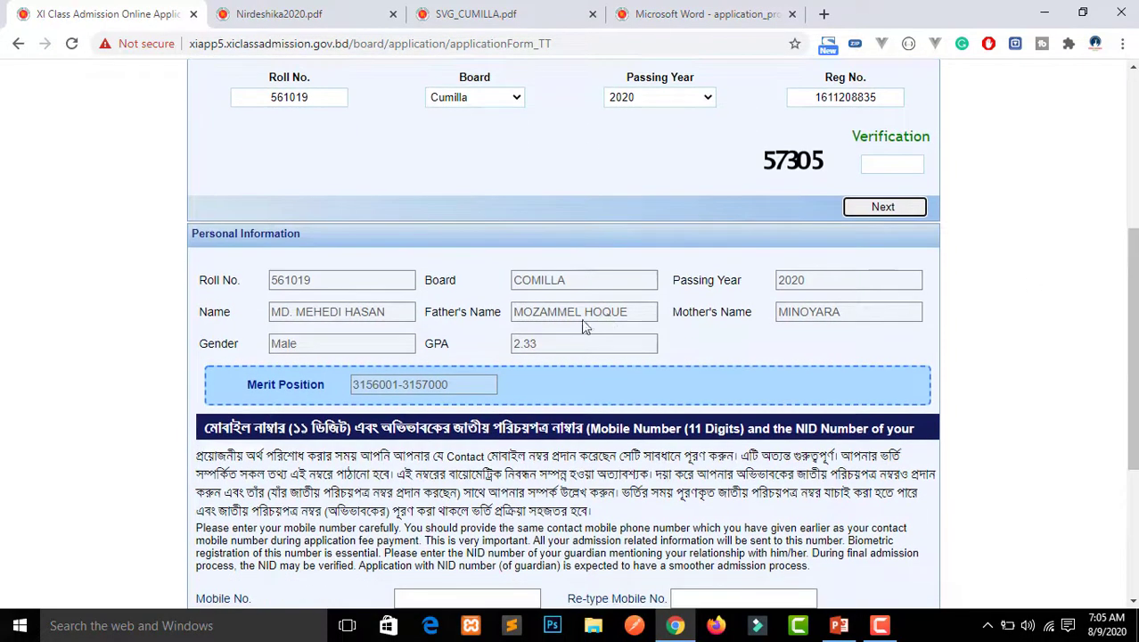
pyautogui.click(558, 342)
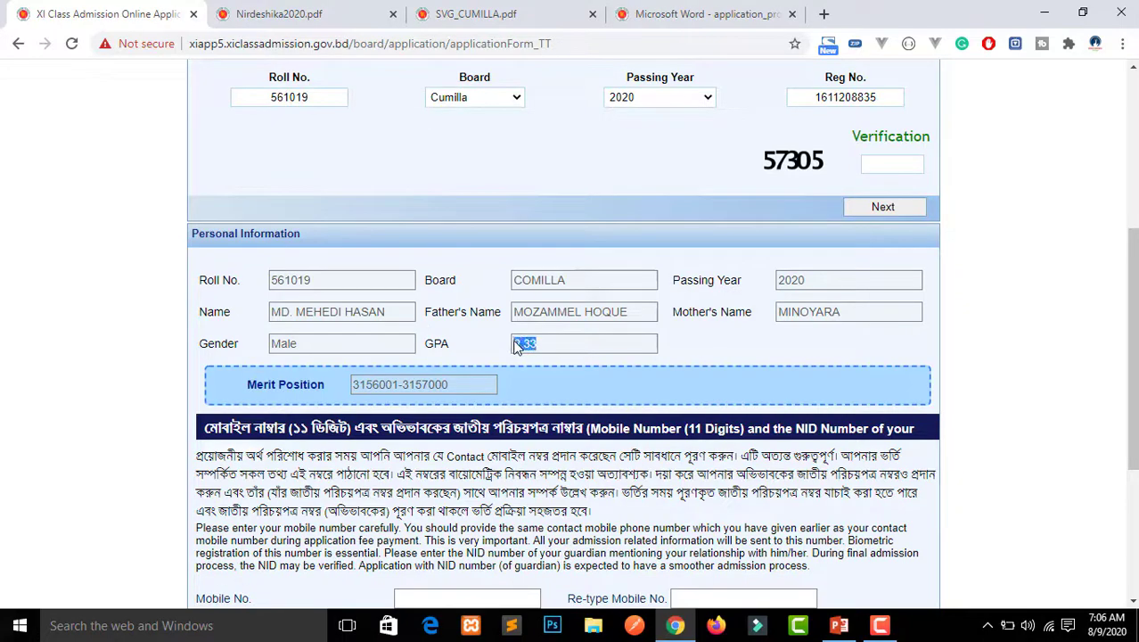
pyautogui.scroll(1, 1132, 347)
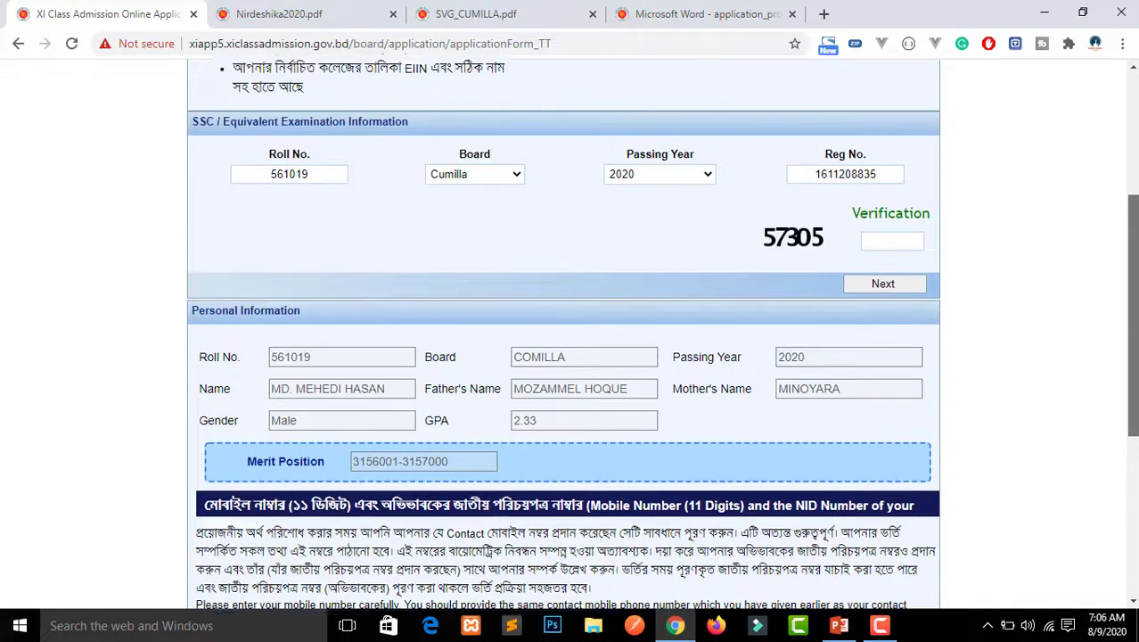
pyautogui.scroll(-1, 662, 336)
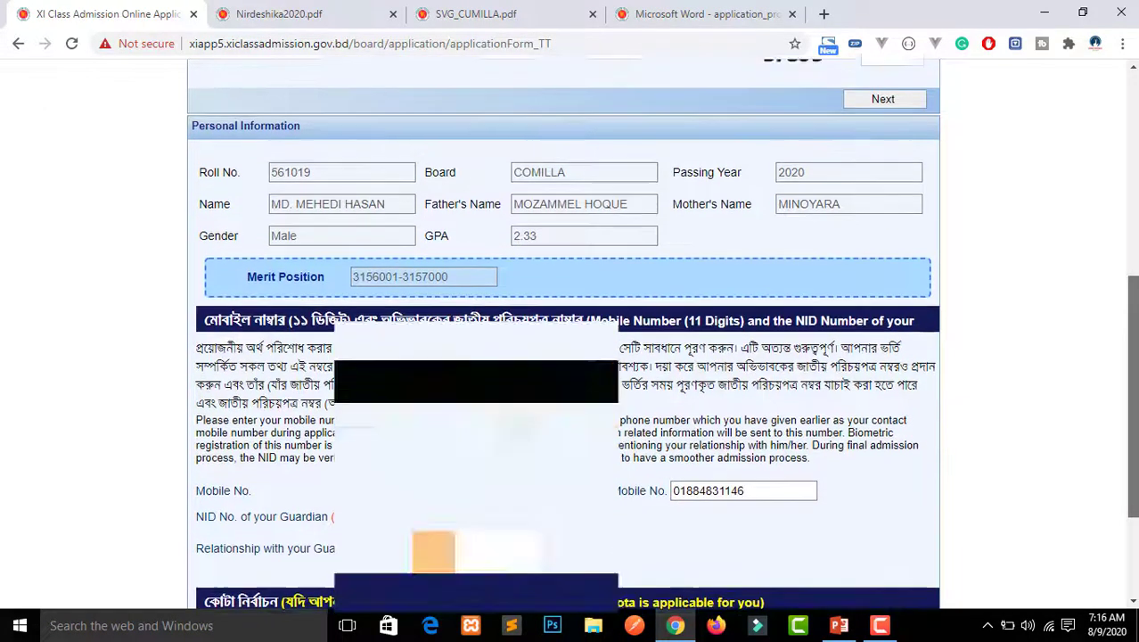
pyautogui.scroll(1, 570, 338)
pyautogui.moveTo(1135, 388); pyautogui.dragTo(1134, 463)
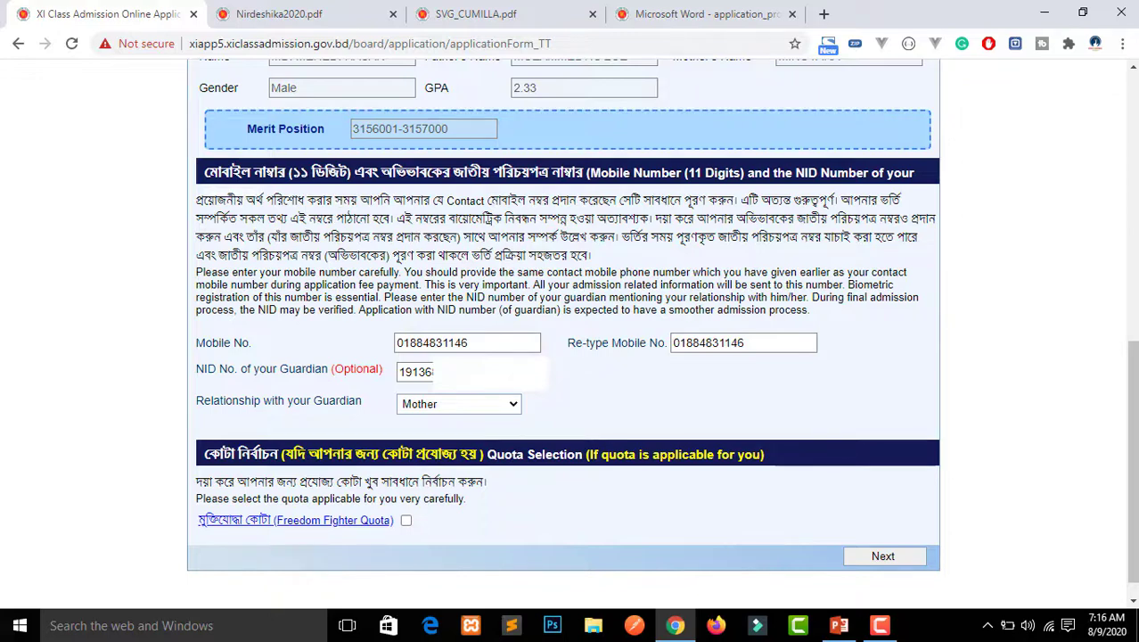
# Verify both mobile-number entries and the guardian's NID, and set Relationship to Mother
pyautogui.moveTo(502, 343); pyautogui.dragTo(414, 342)
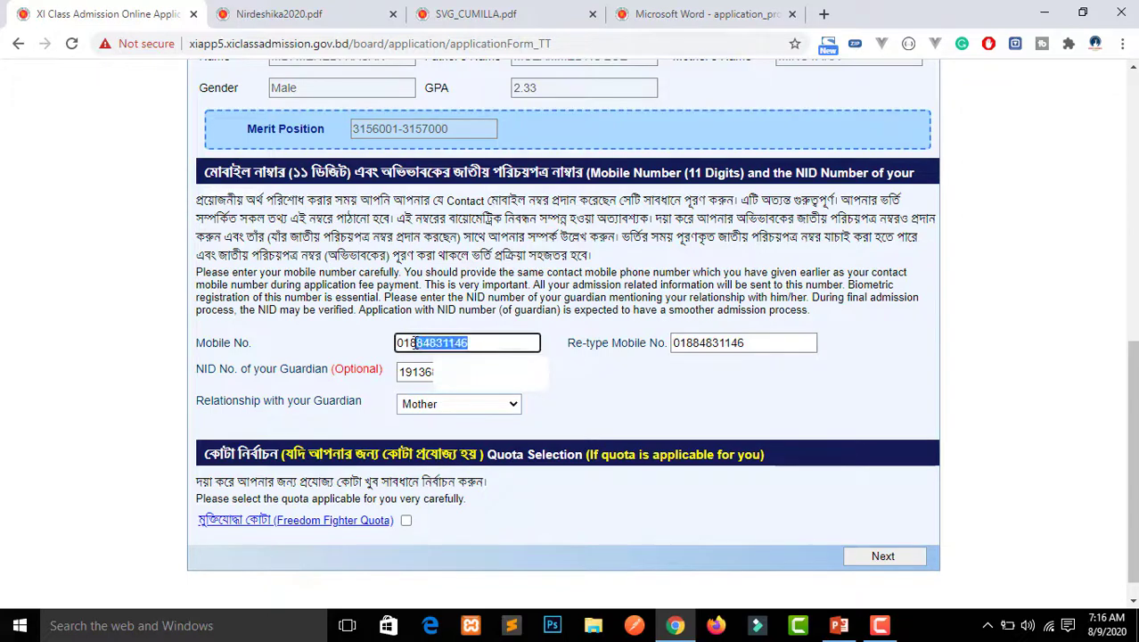
pyautogui.doubleClick(745, 342)
pyautogui.click(742, 376)
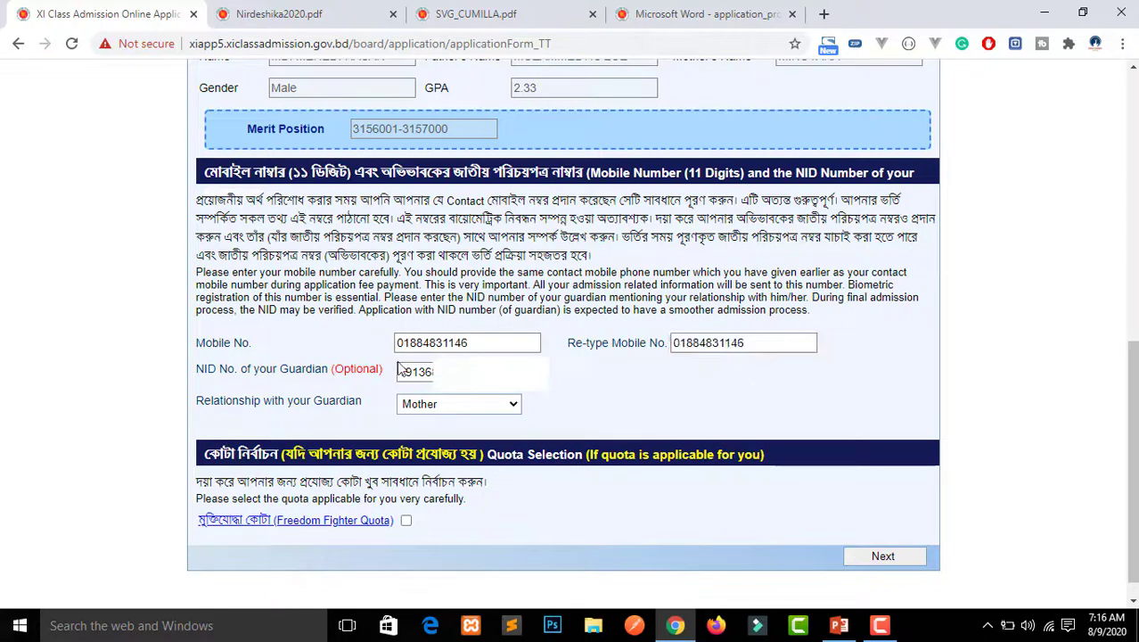
pyautogui.moveTo(464, 372); pyautogui.dragTo(398, 371)
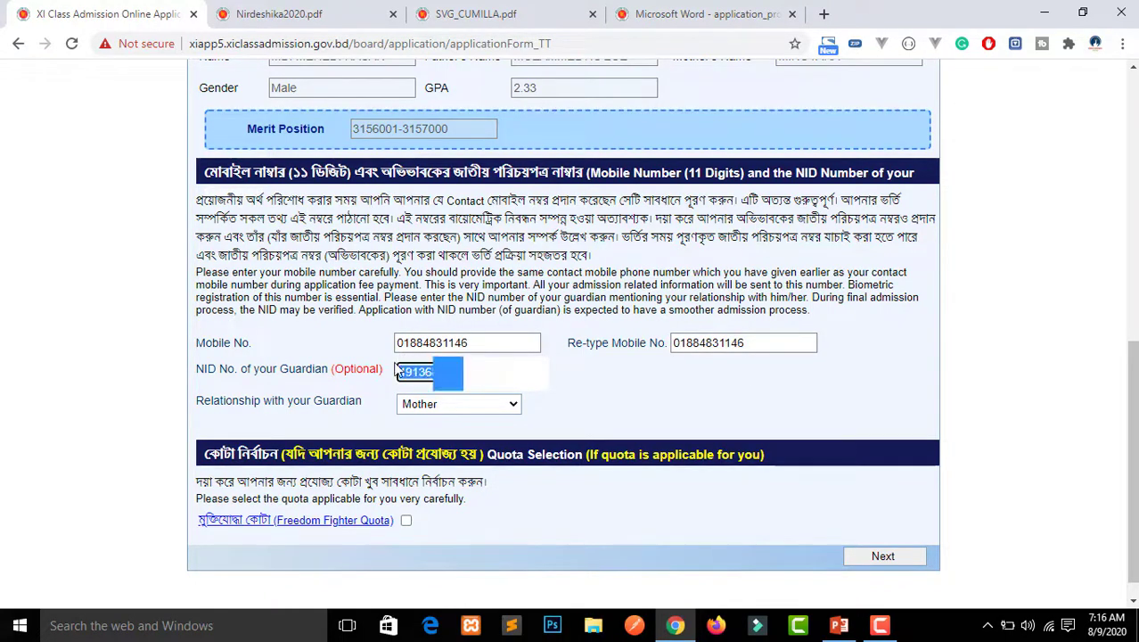
pyautogui.click(426, 369)
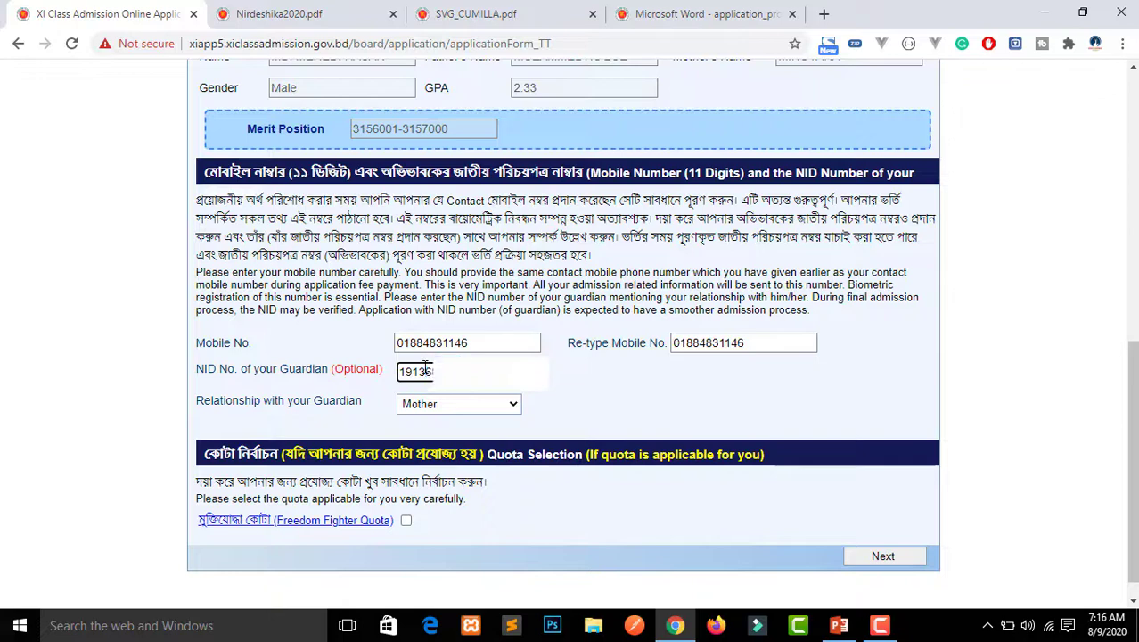
pyautogui.click(457, 414)
pyautogui.click(456, 437)
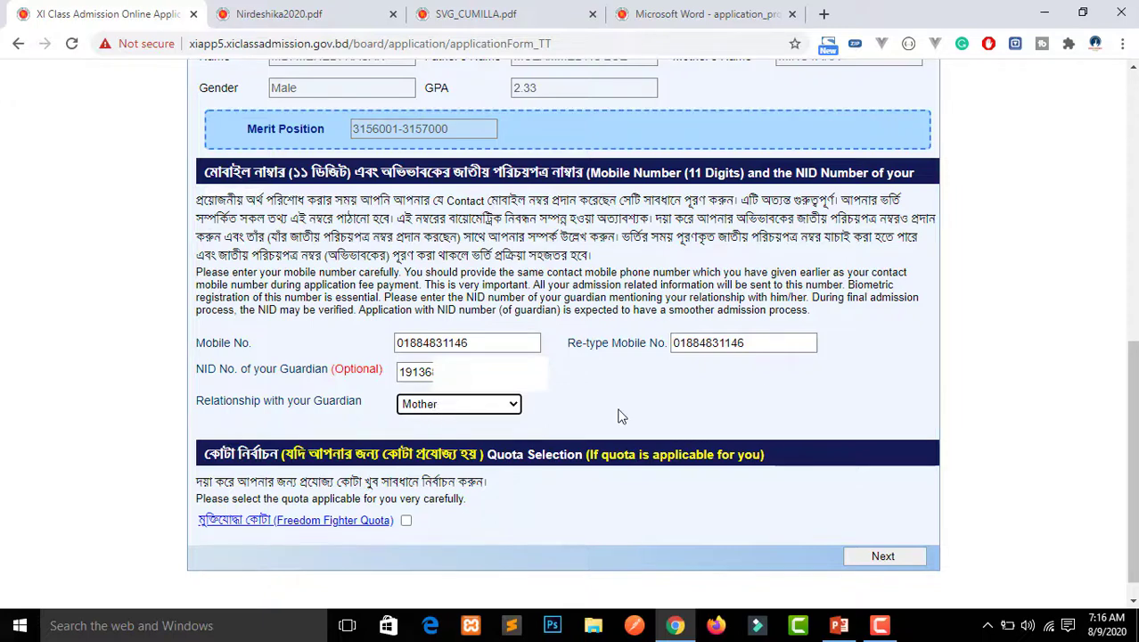
pyautogui.scroll(-1, 571, 437)
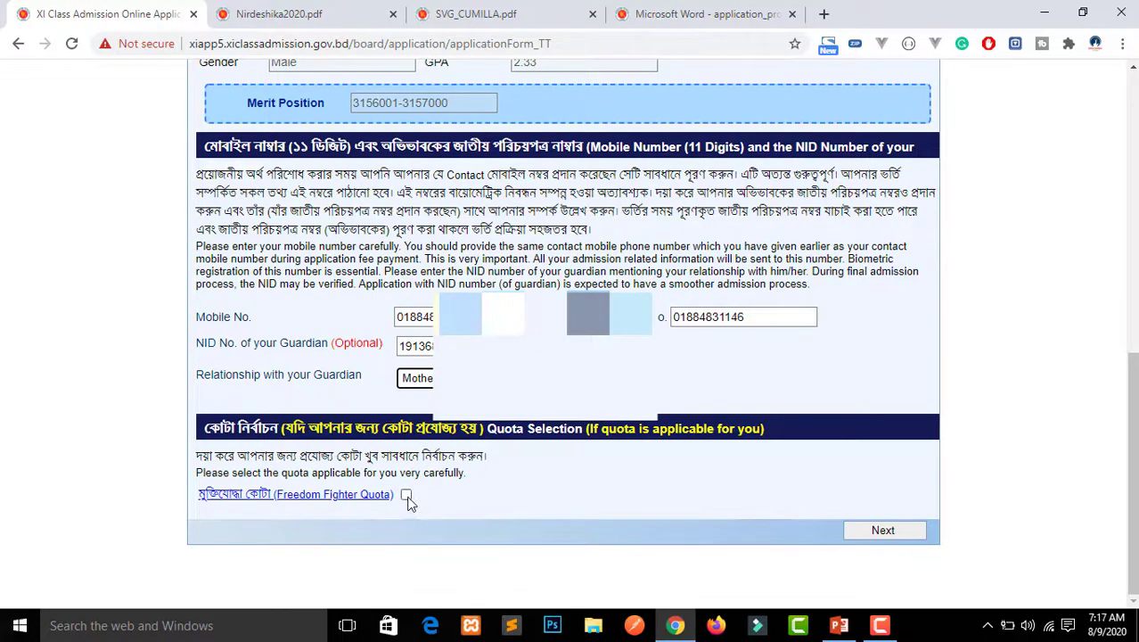
# Proceed past the quota section to College Selection and scroll through its instructions
pyautogui.click(872, 531)
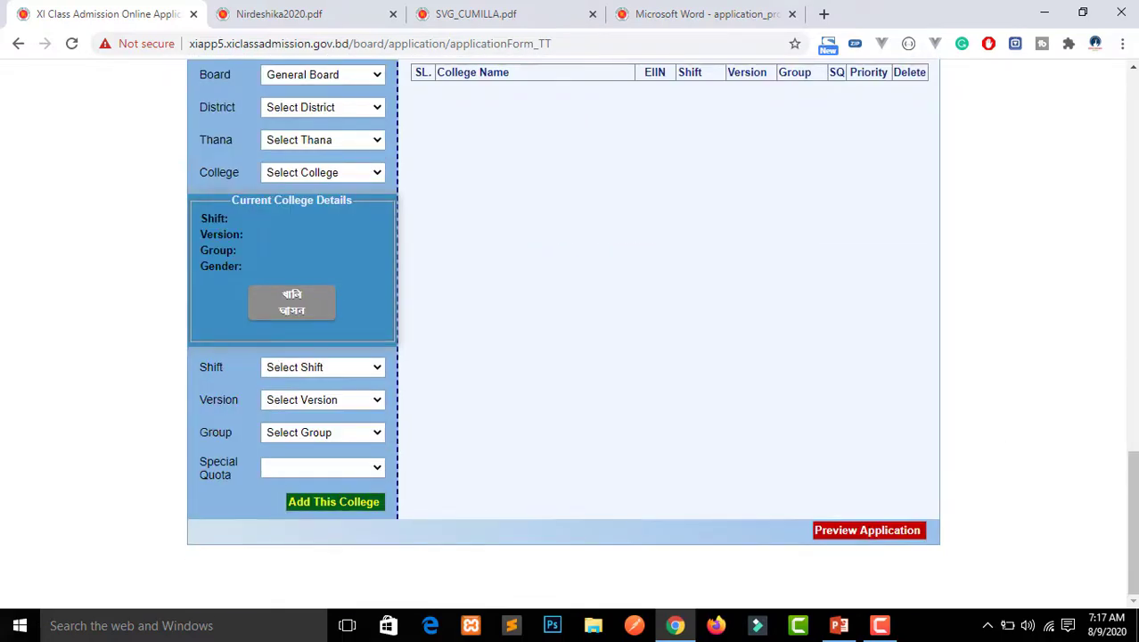
pyautogui.scroll(1, 963, 405)
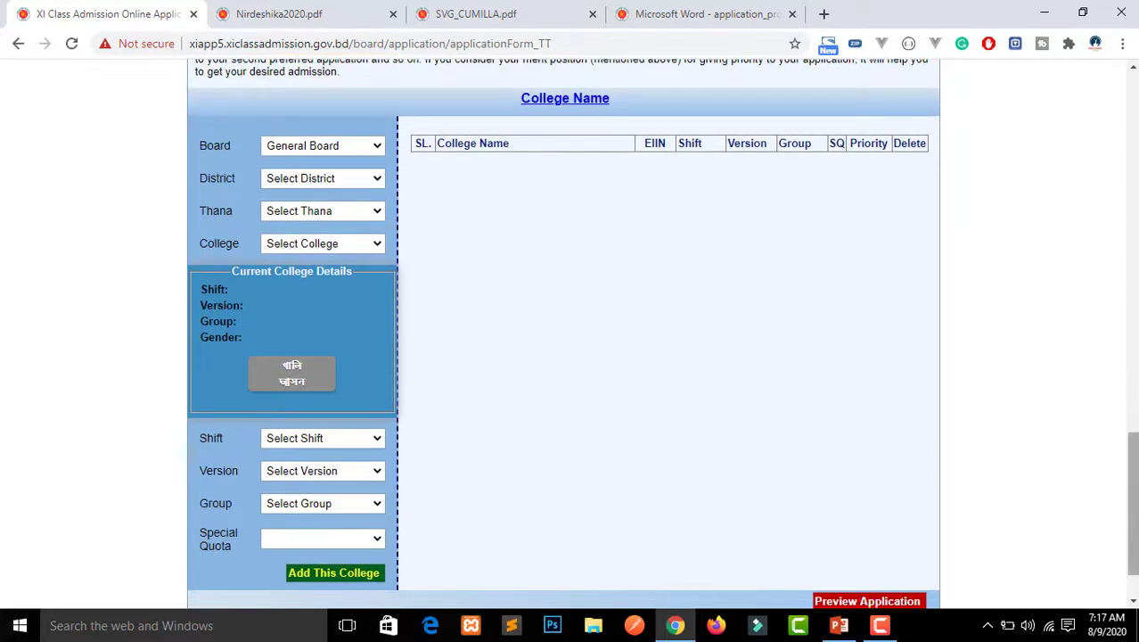
pyautogui.scroll(3, 570, 333)
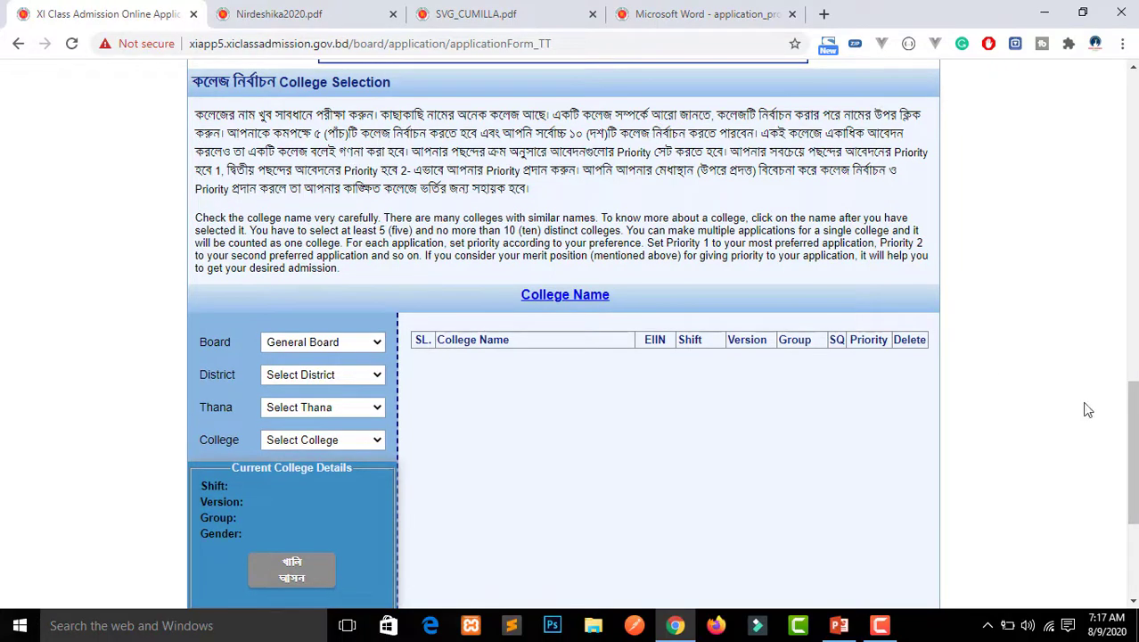
pyautogui.scroll(2, 1131, 445)
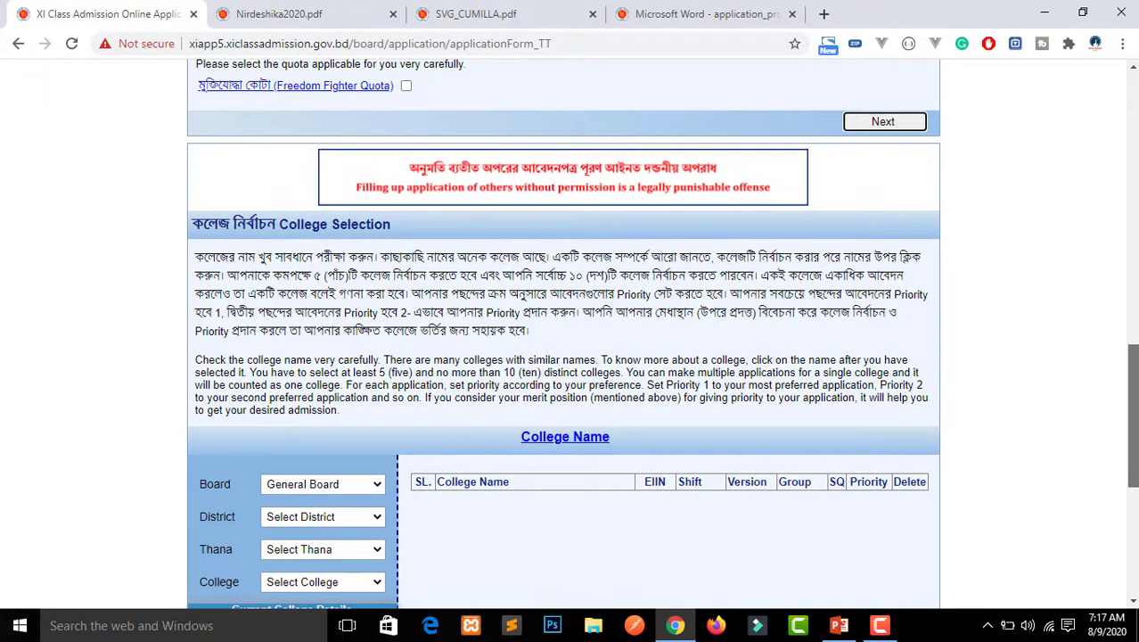
pyautogui.scroll(-1, 1131, 419)
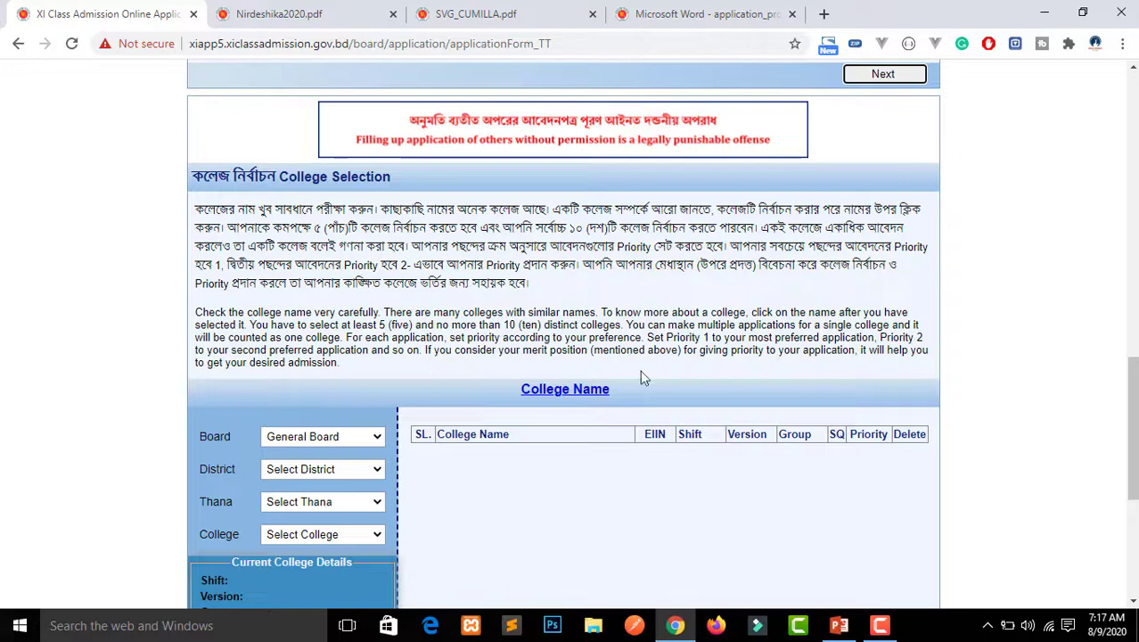
pyautogui.moveTo(1132, 428); pyautogui.dragTo(1133, 464)
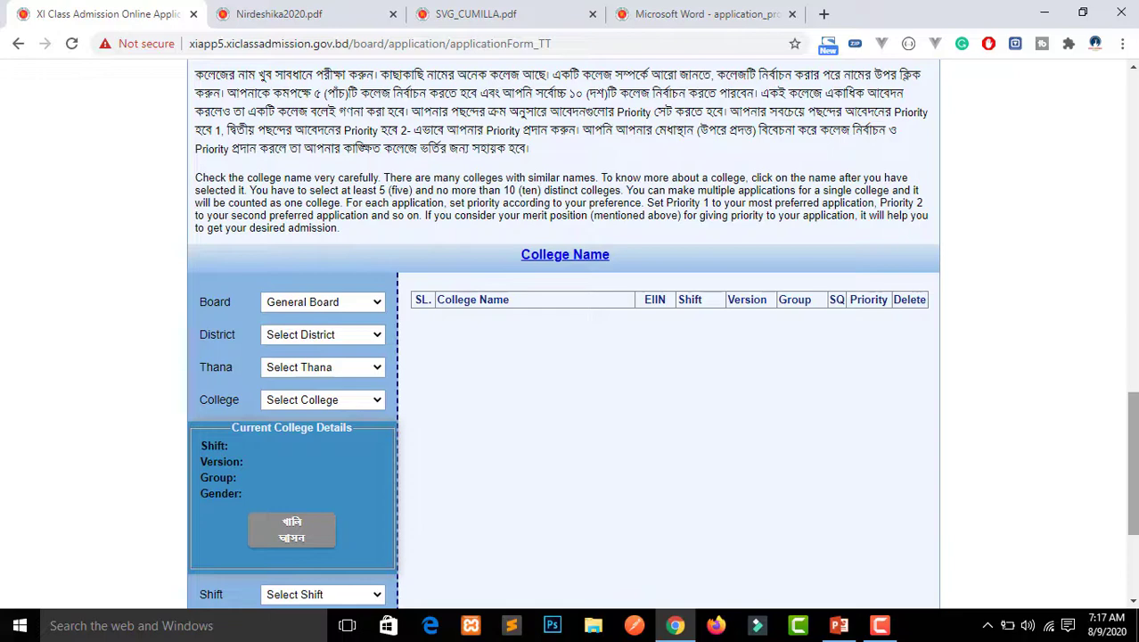
# Set General Board, district Cumilla and thana Daudkandi, checking the slide's college choices
pyautogui.click(304, 308)
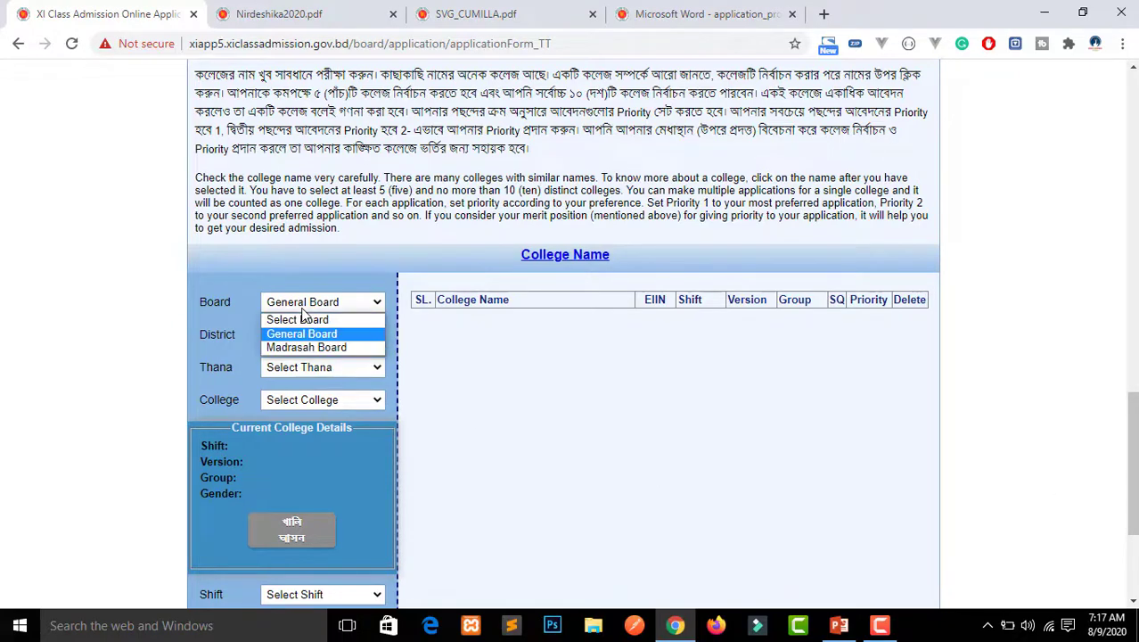
pyautogui.click(335, 306)
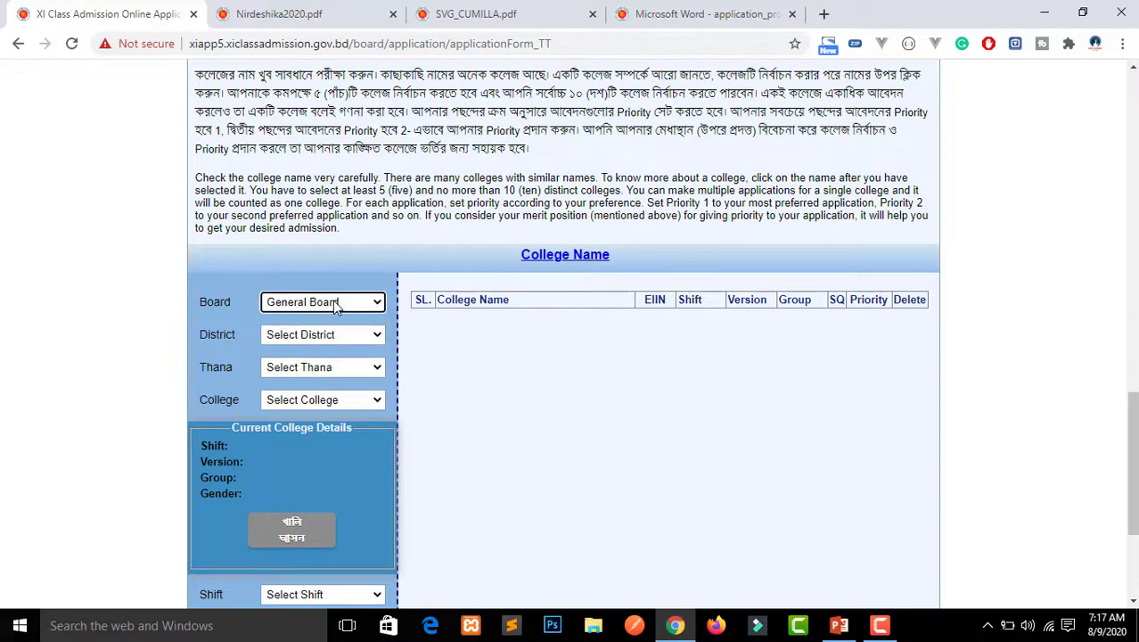
pyautogui.click(336, 334)
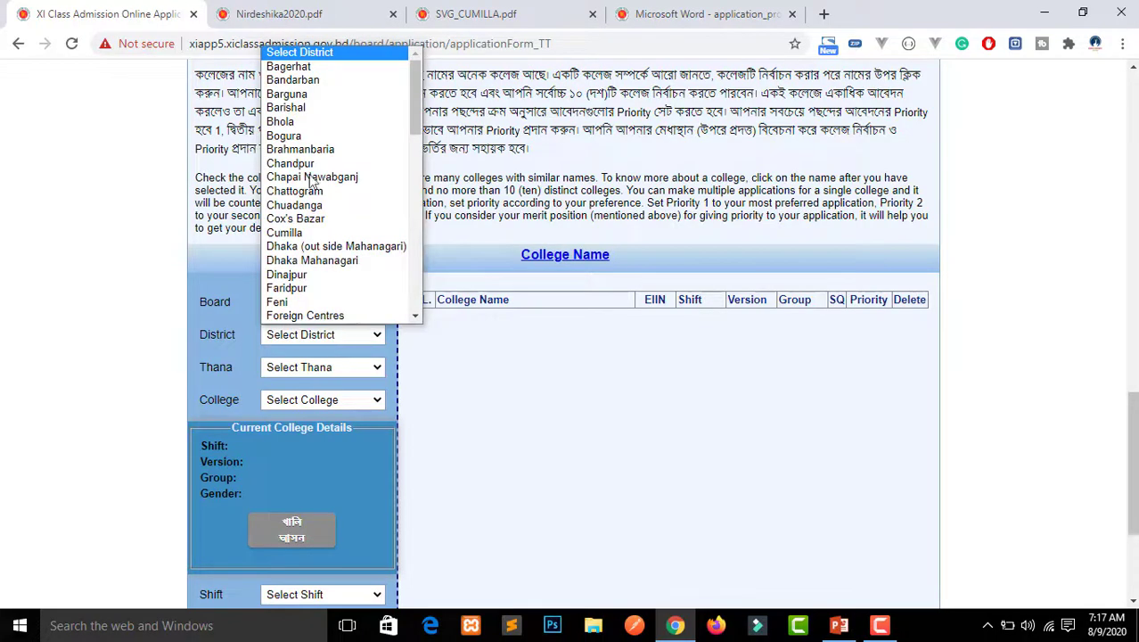
pyautogui.click(310, 235)
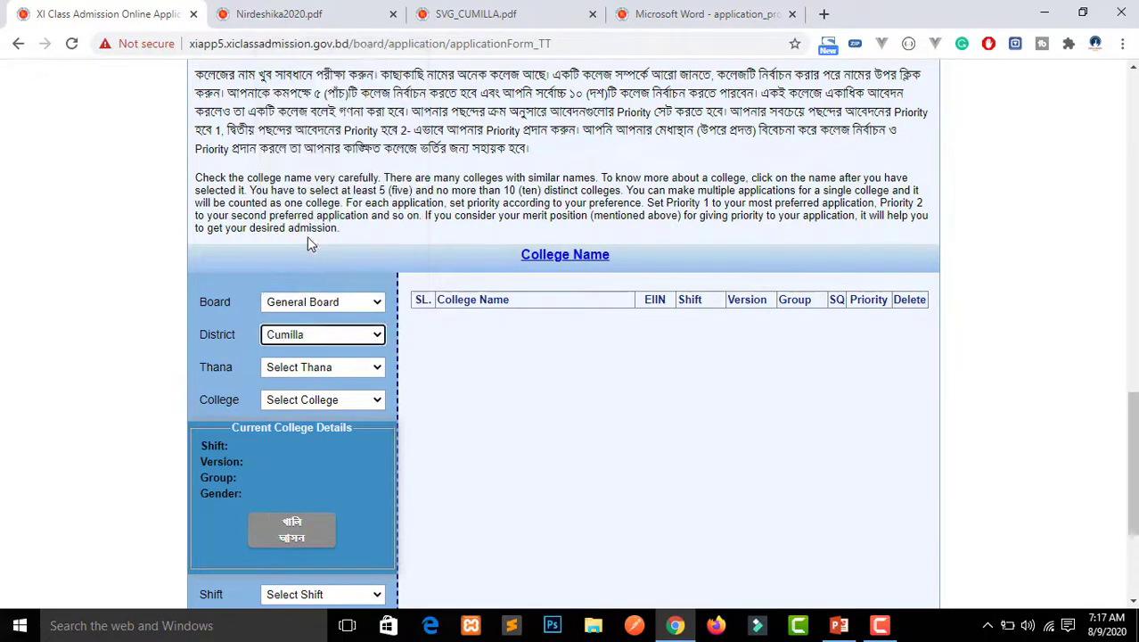
pyautogui.click(322, 367)
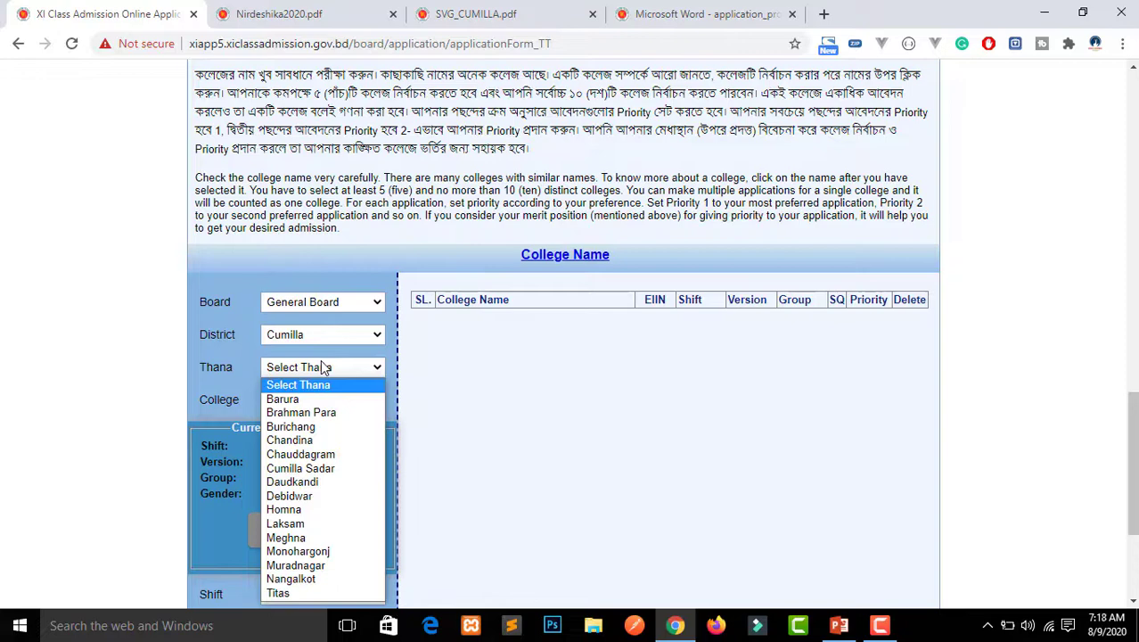
pyautogui.click(310, 482)
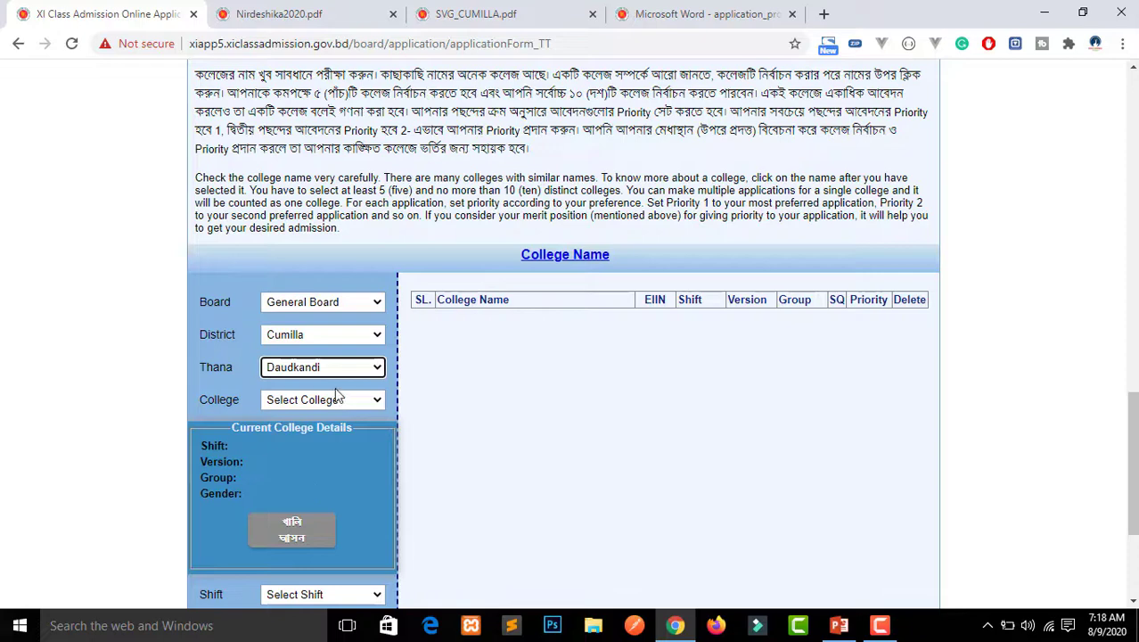
pyautogui.scroll(-1, 423, 476)
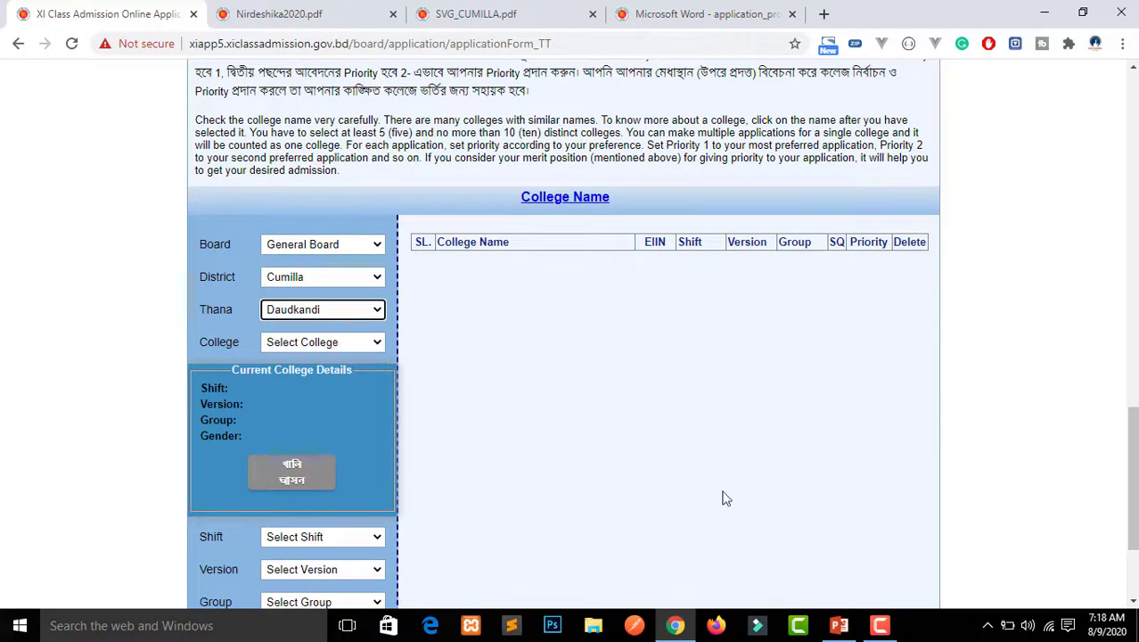
pyautogui.click(839, 626)
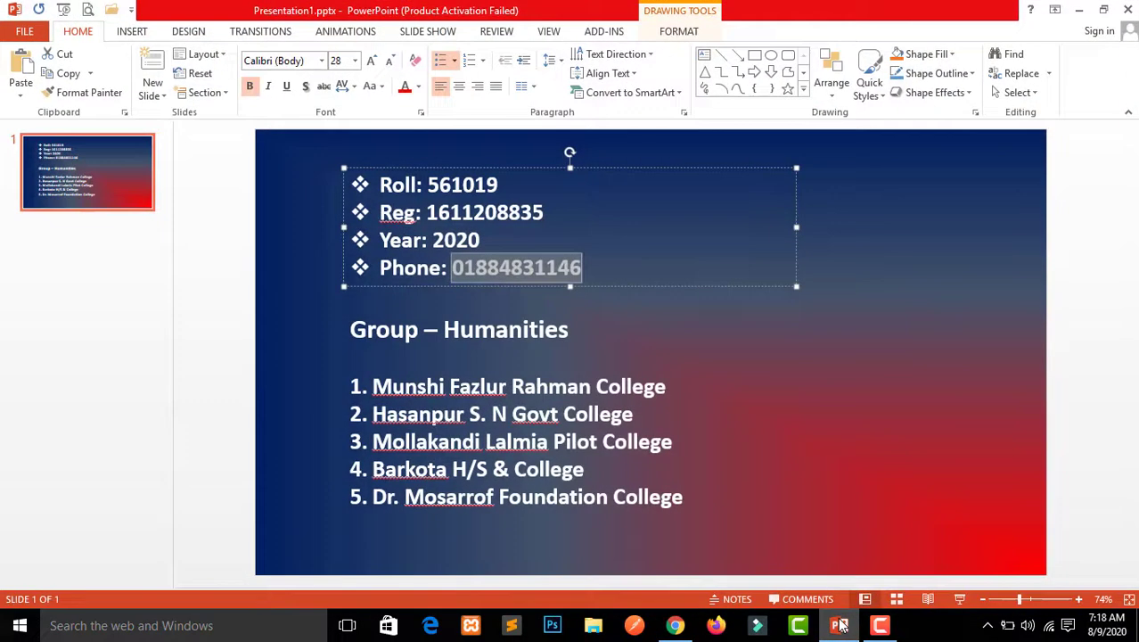
pyautogui.click(839, 626)
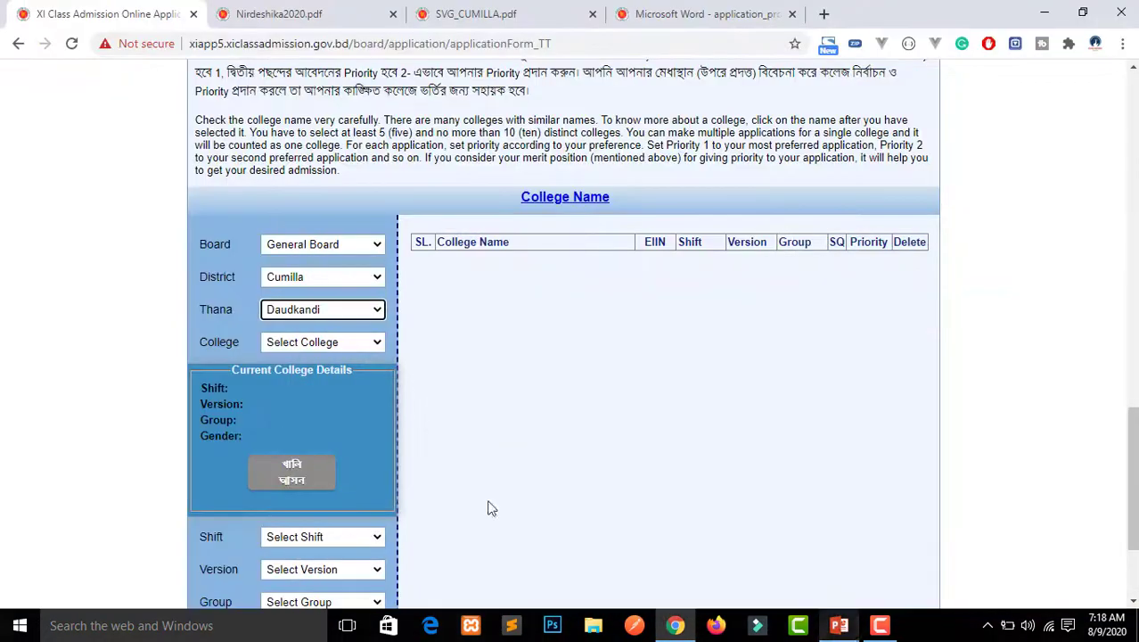
pyautogui.click(327, 342)
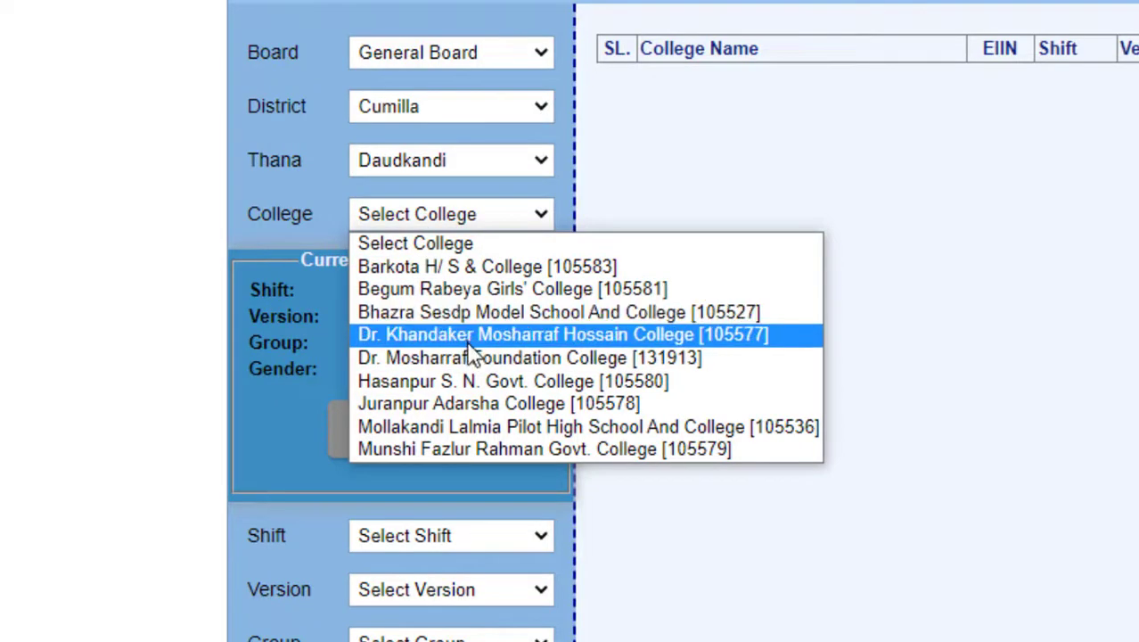
# Add Munshi Fazlur Rahman Govt. College with Day shift, Bangla version and Humanities group
pyautogui.click(506, 450)
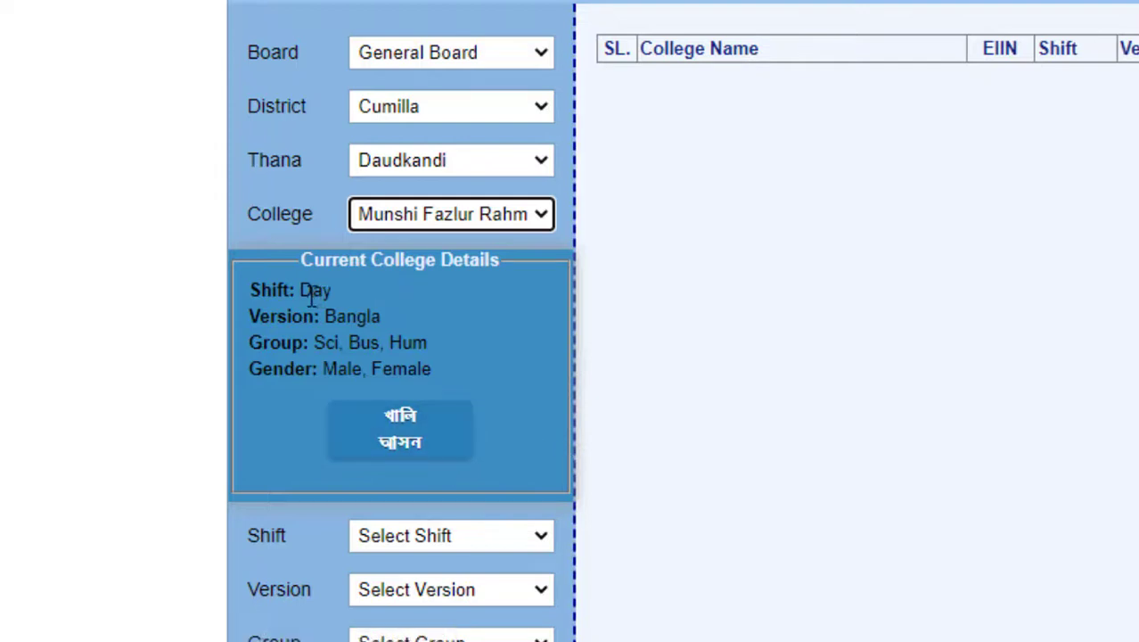
pyautogui.moveTo(303, 287); pyautogui.dragTo(373, 315)
pyautogui.click(339, 311)
pyautogui.click(374, 315)
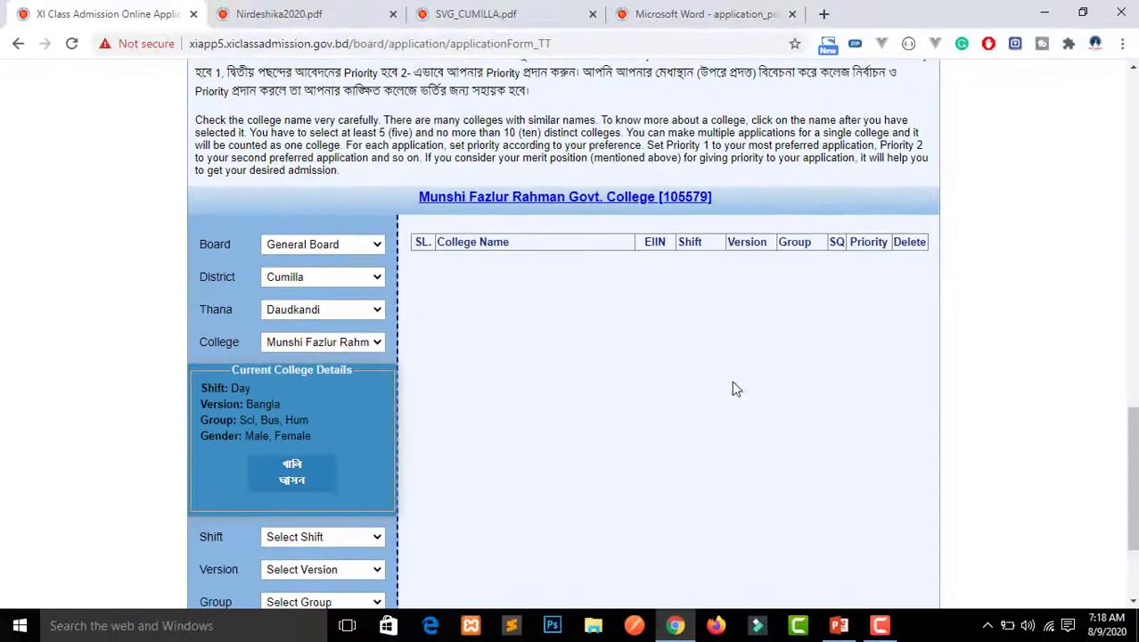
pyautogui.scroll(-2, 534, 401)
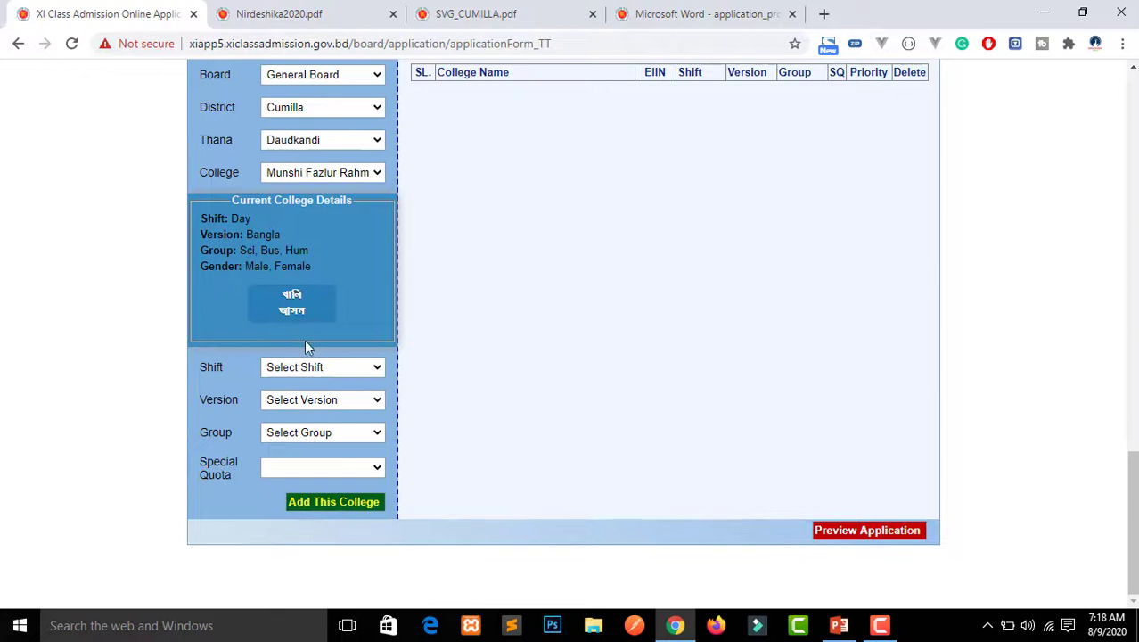
pyautogui.click(313, 366)
pyautogui.click(314, 398)
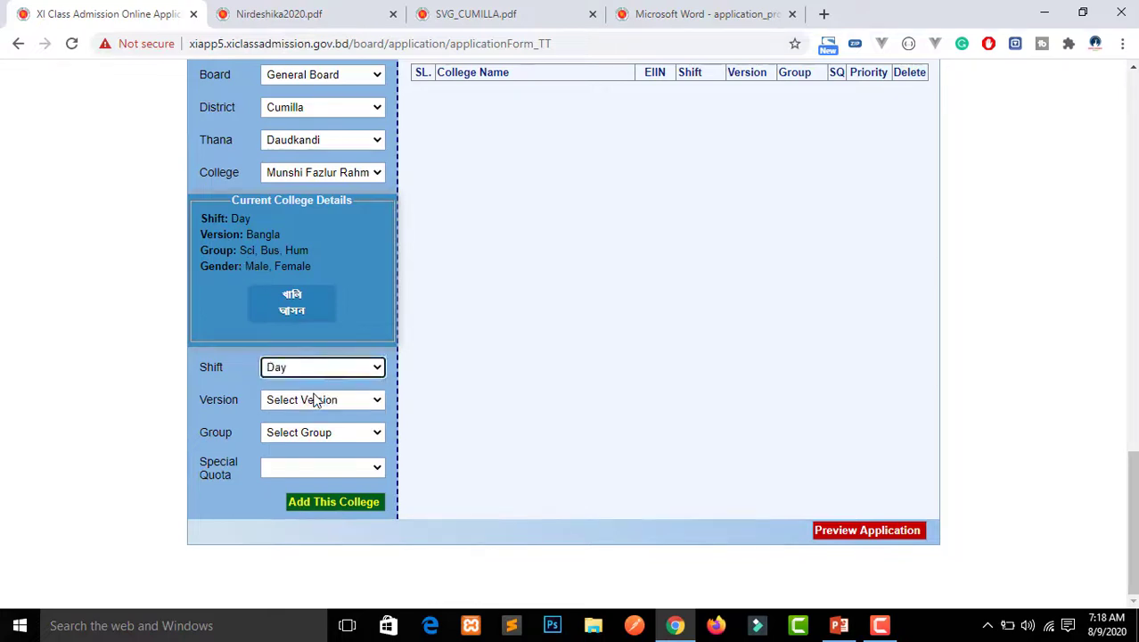
pyautogui.click(313, 399)
pyautogui.click(316, 432)
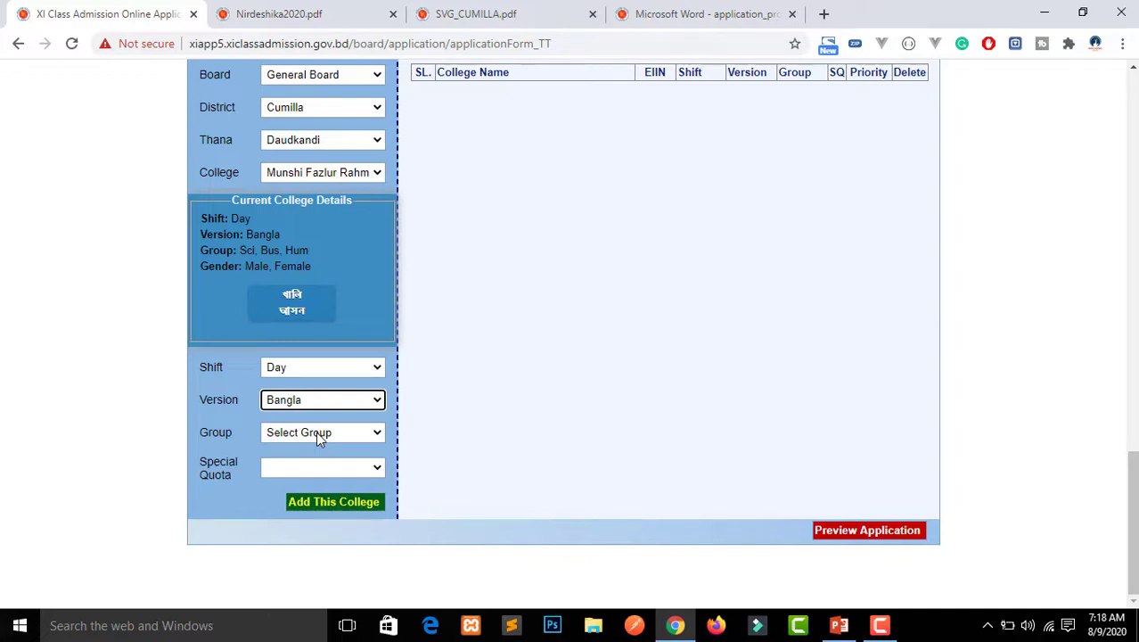
pyautogui.click(316, 432)
pyautogui.click(316, 476)
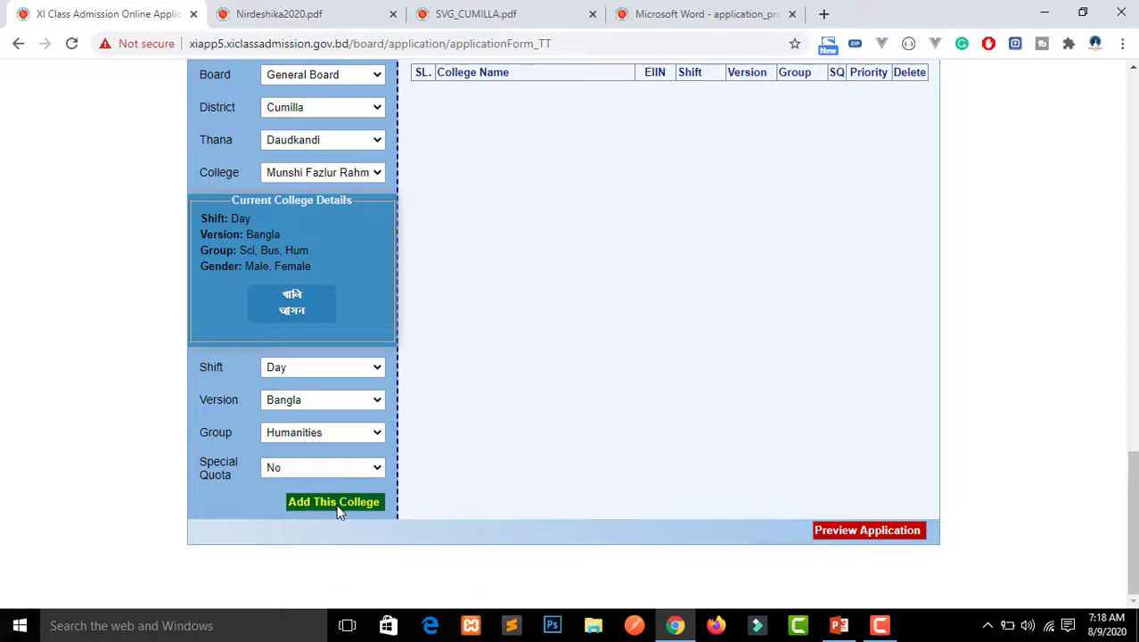
pyautogui.click(337, 503)
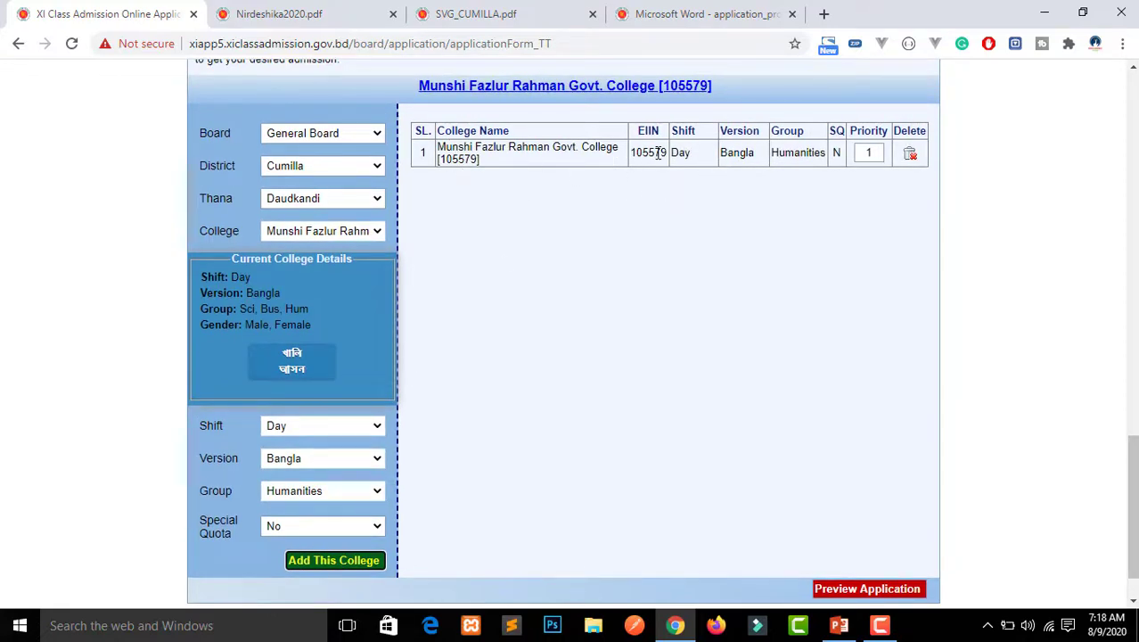
# Confirm row 1 shows the Bangla version and bring up the college-choices slide
pyautogui.doubleClick(734, 153)
pyautogui.click(784, 164)
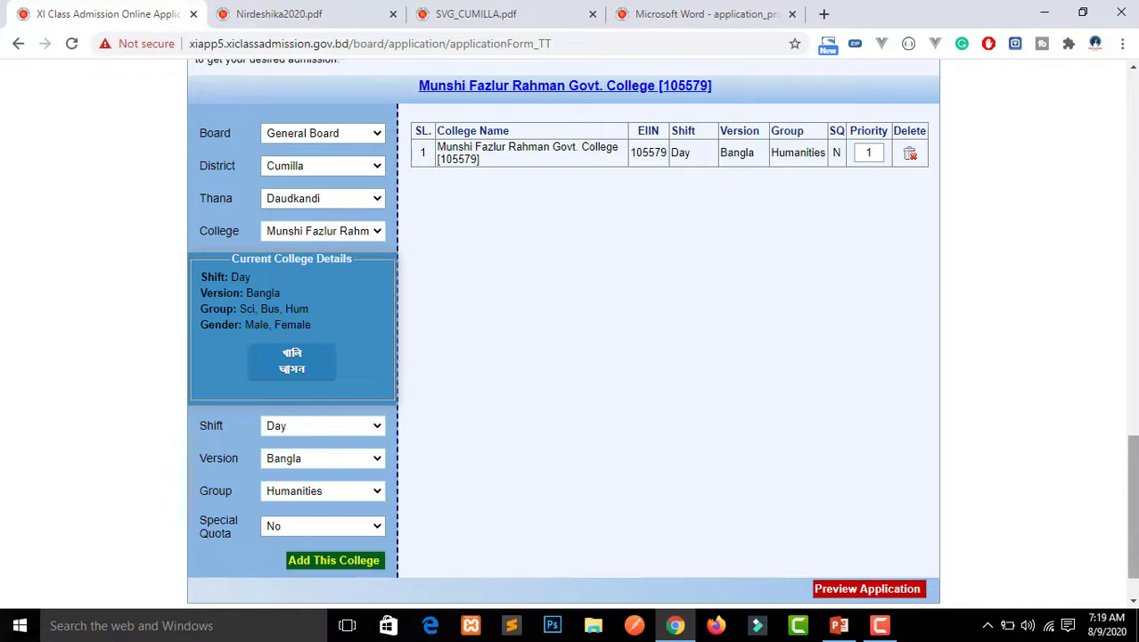
pyautogui.moveTo(1134, 508); pyautogui.dragTo(1134, 495)
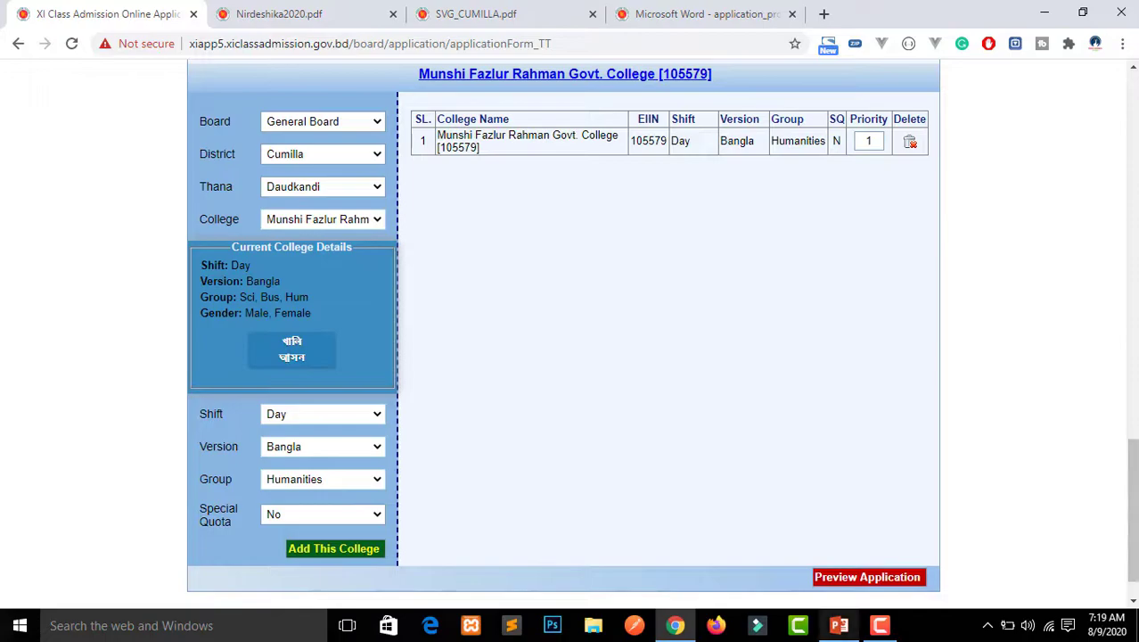
pyautogui.click(838, 625)
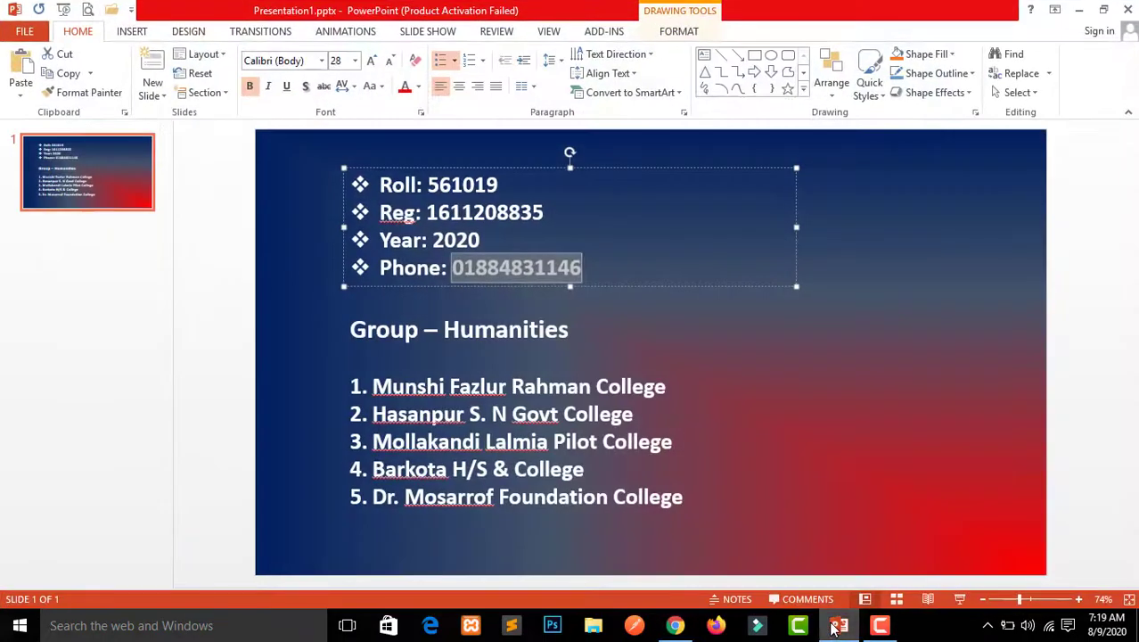
# Back in the form, pick Hasanpur S. N. Govt. College from the college list
pyautogui.click(838, 625)
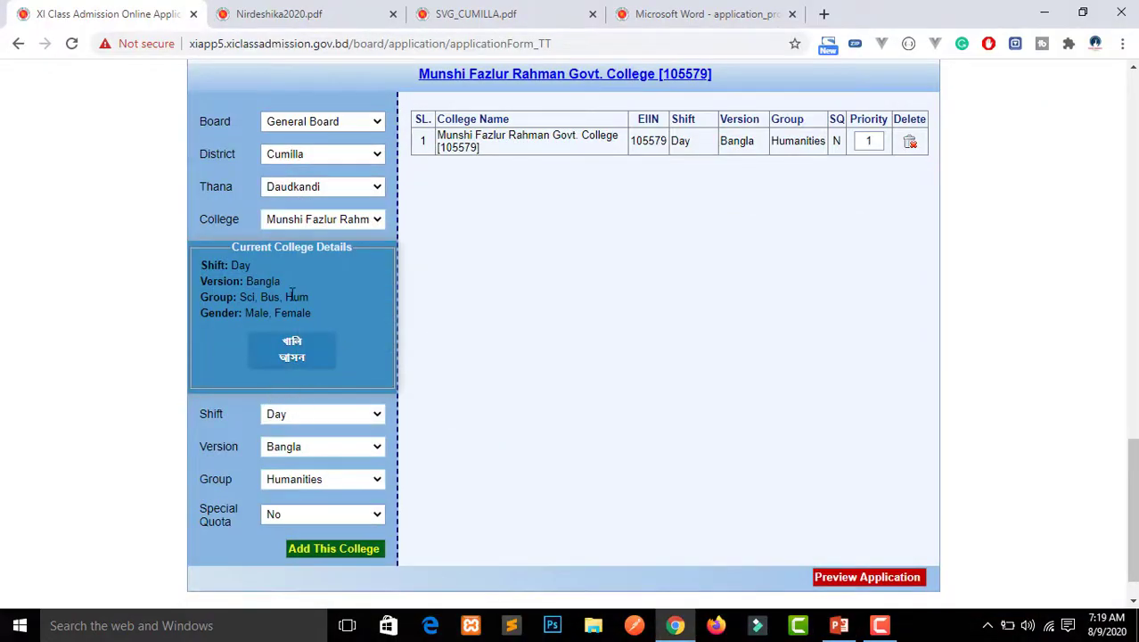
pyautogui.click(282, 219)
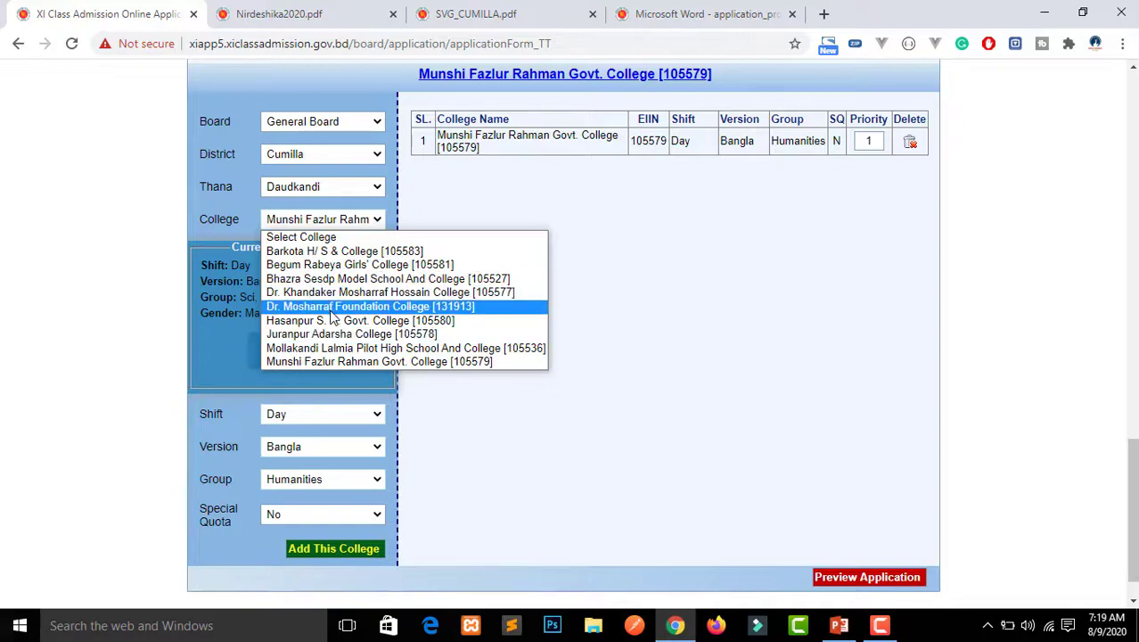
pyautogui.click(227, 298)
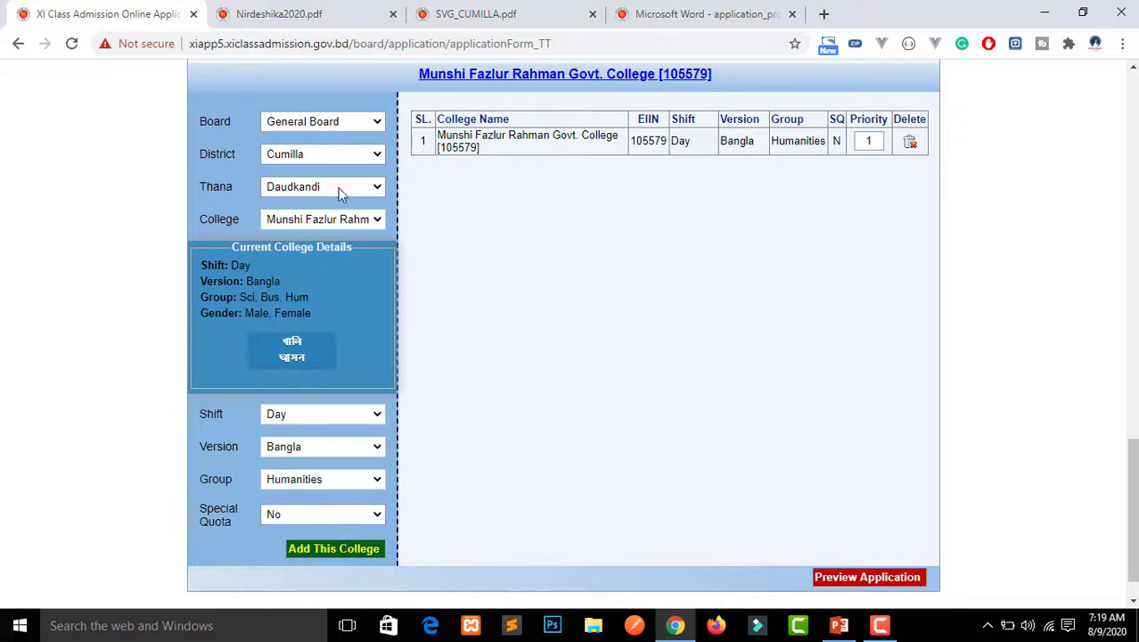
pyautogui.click(340, 219)
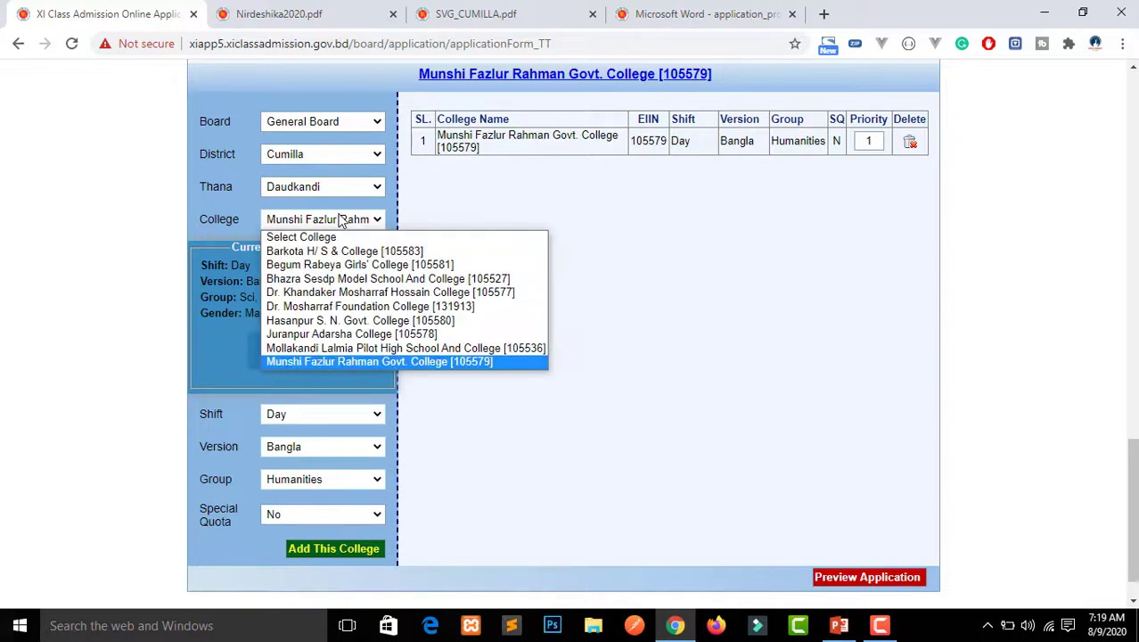
pyautogui.click(355, 321)
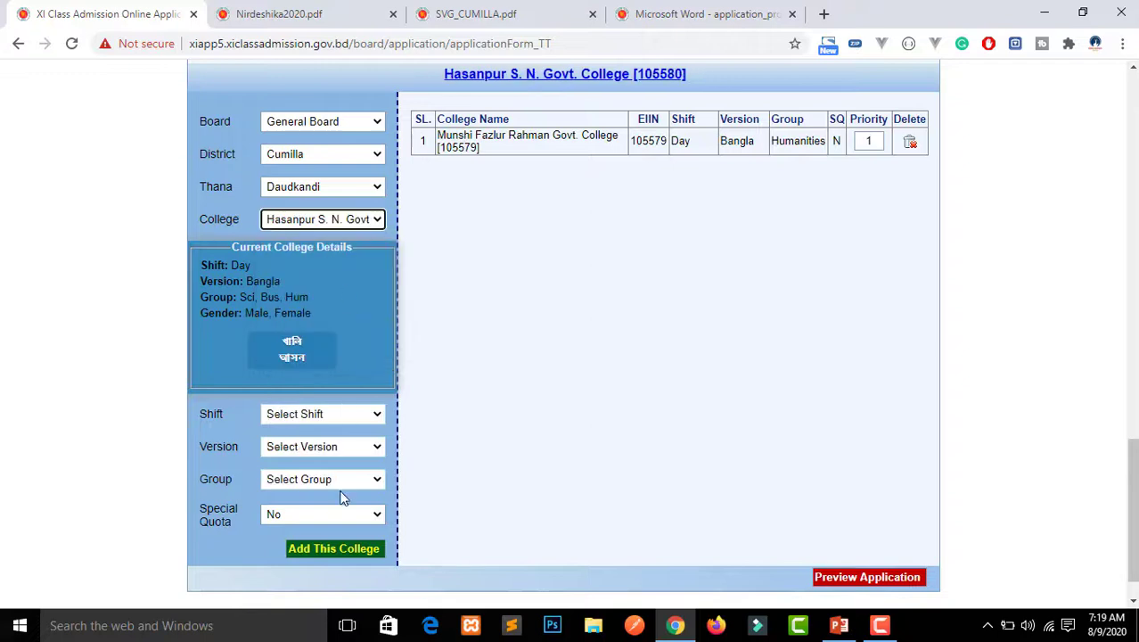
# Set Day shift, Bangla version, Humanities group and add it as priority 2
pyautogui.click(302, 417)
pyautogui.click(300, 446)
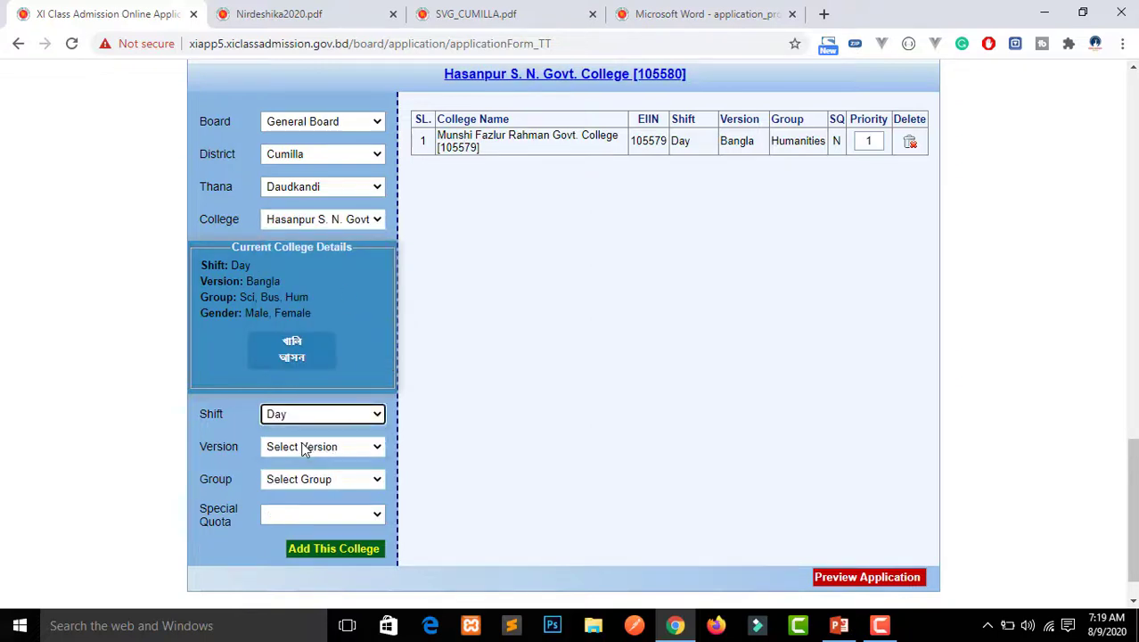
pyautogui.click(304, 446)
pyautogui.click(307, 478)
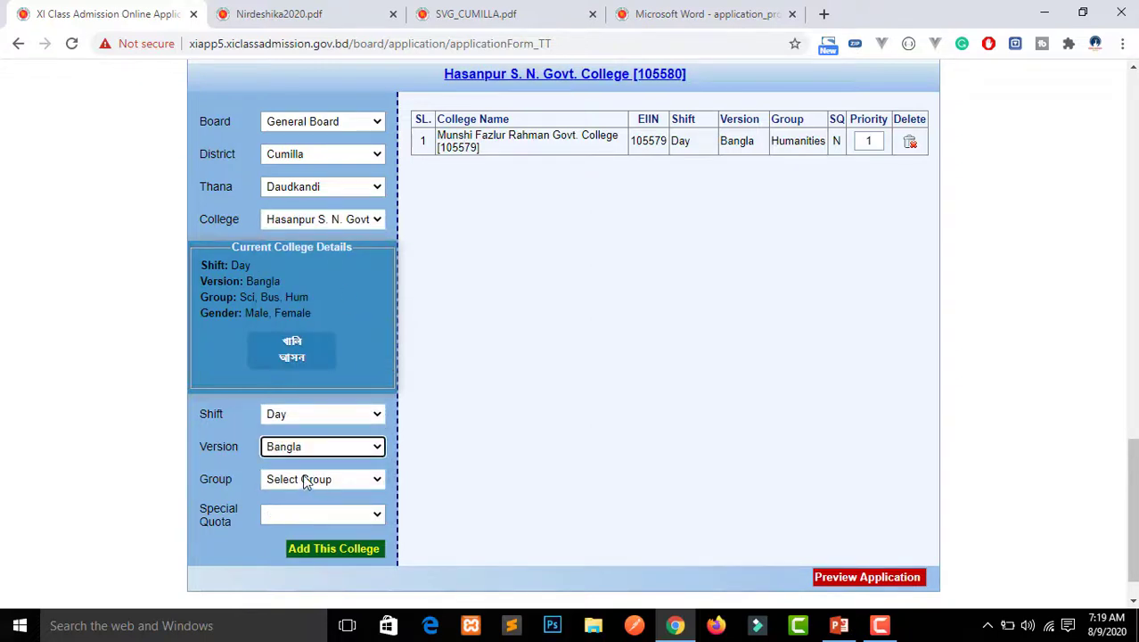
pyautogui.click(308, 478)
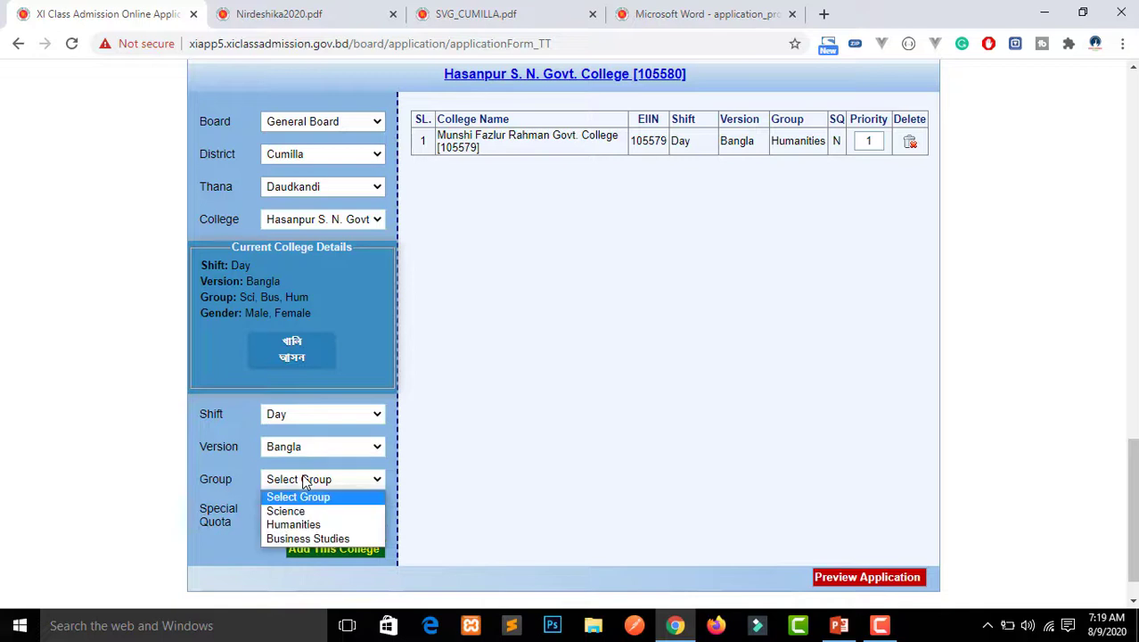
pyautogui.click(304, 523)
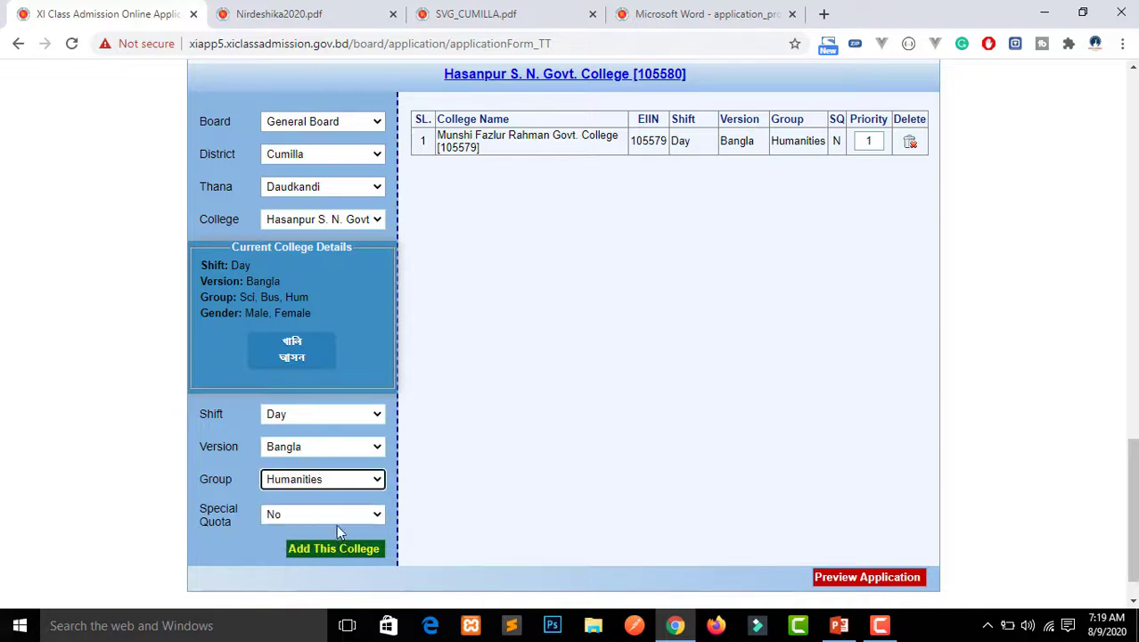
pyautogui.click(341, 549)
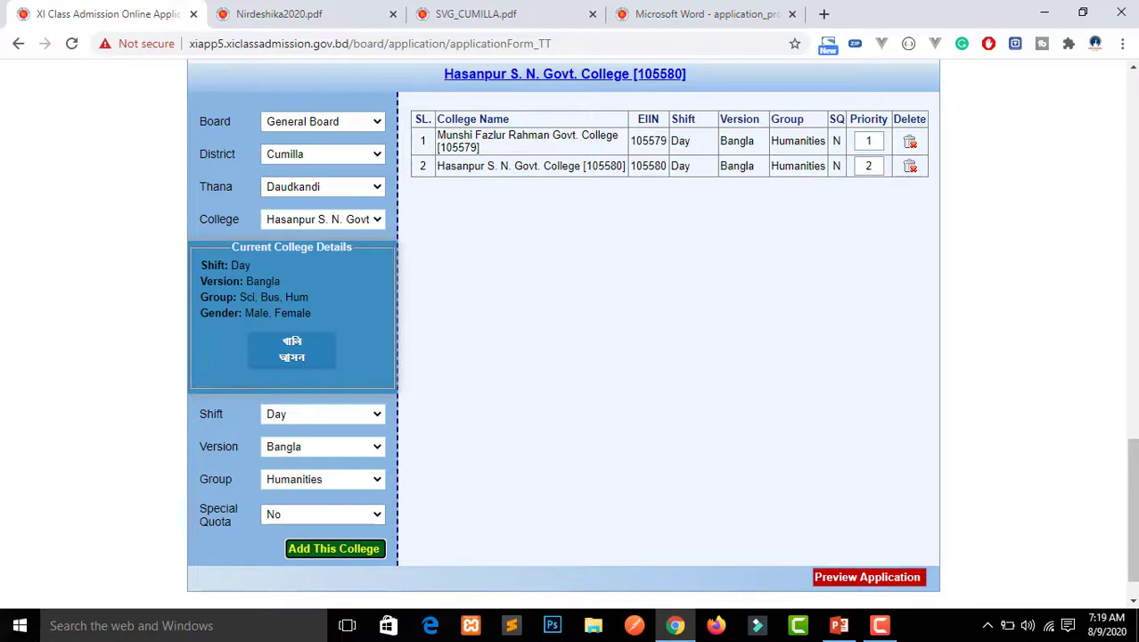
pyautogui.click(839, 624)
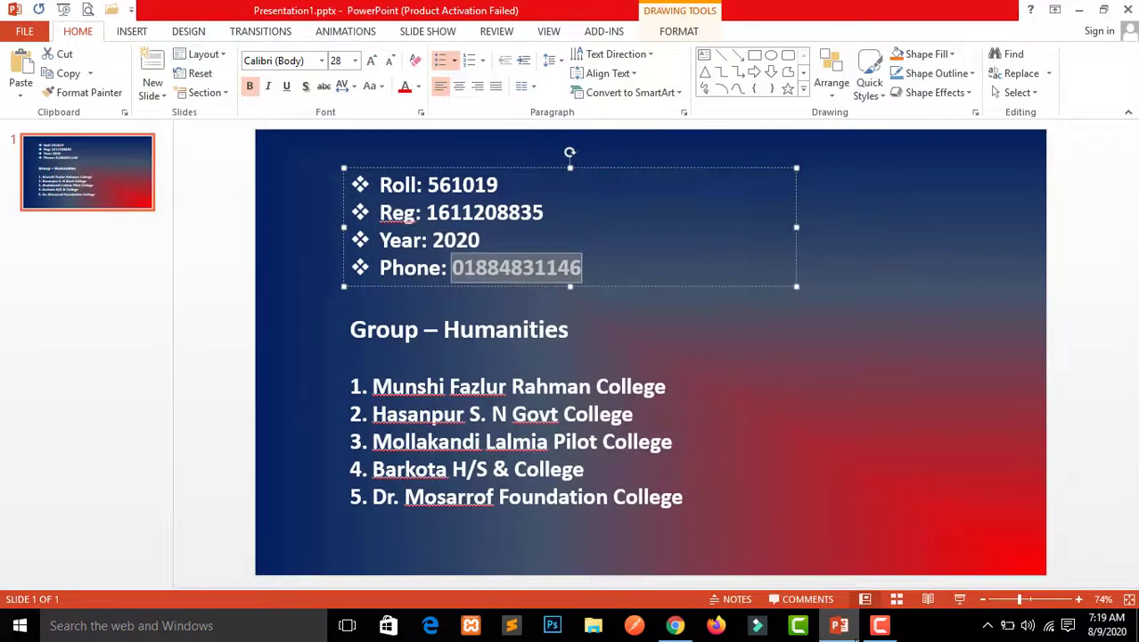
# Add Mollakandi Lalmia Pilot High School And College as choice 3: Day, Bangla, Humanities, no special quota
pyautogui.click(854, 636)
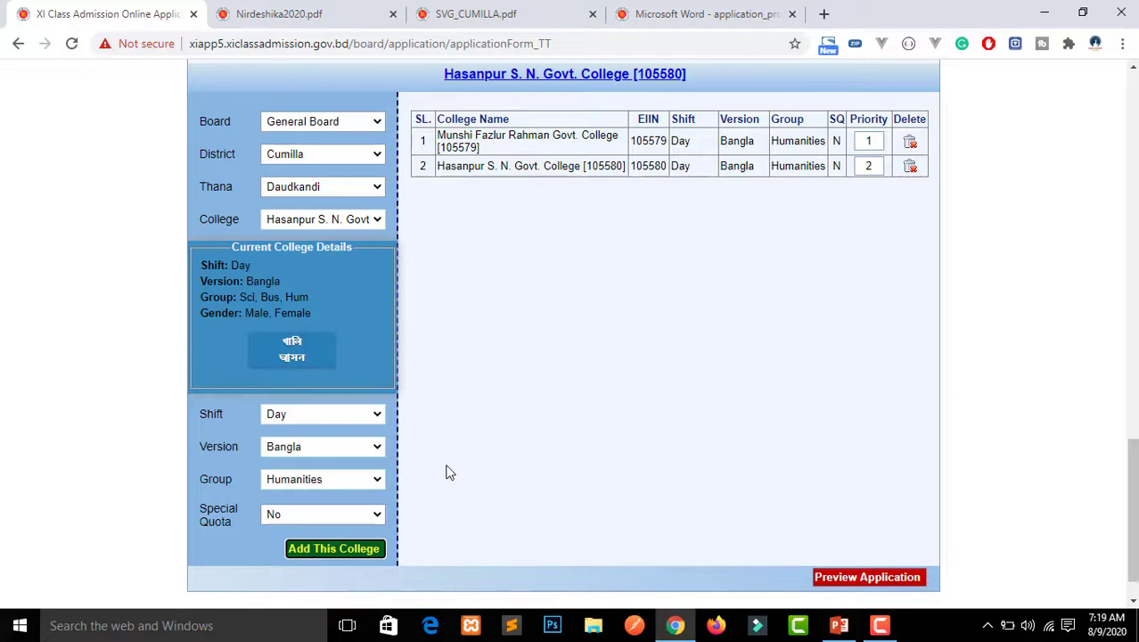
pyautogui.click(315, 223)
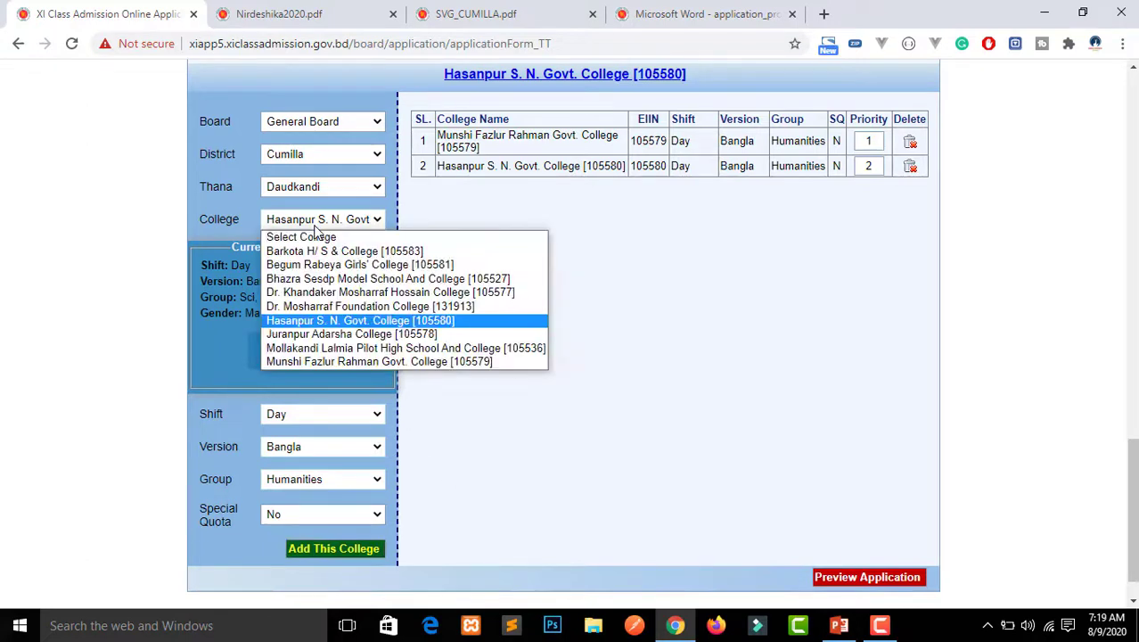
pyautogui.click(327, 347)
pyautogui.click(326, 416)
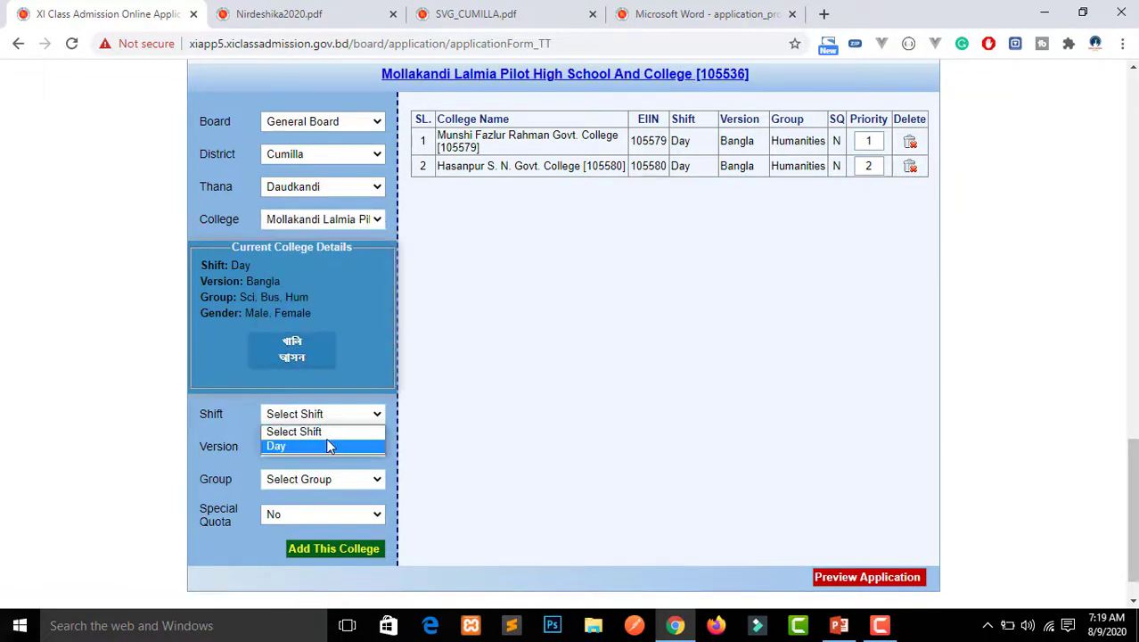
pyautogui.click(326, 445)
pyautogui.click(322, 447)
pyautogui.click(322, 475)
pyautogui.click(323, 480)
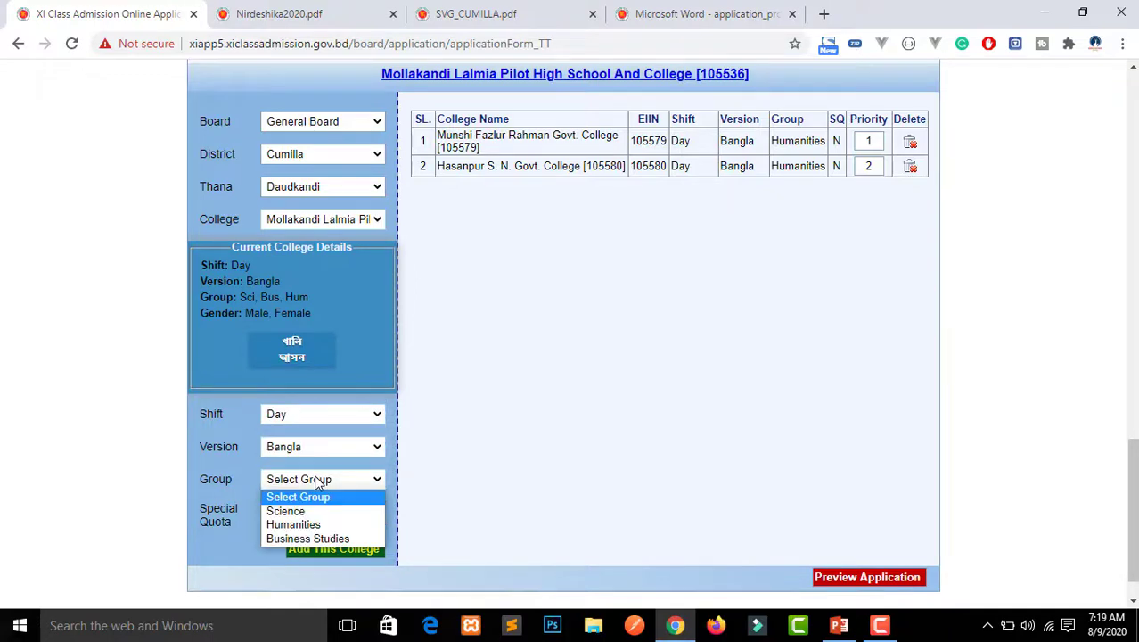
pyautogui.click(314, 527)
pyautogui.click(313, 520)
pyautogui.click(307, 530)
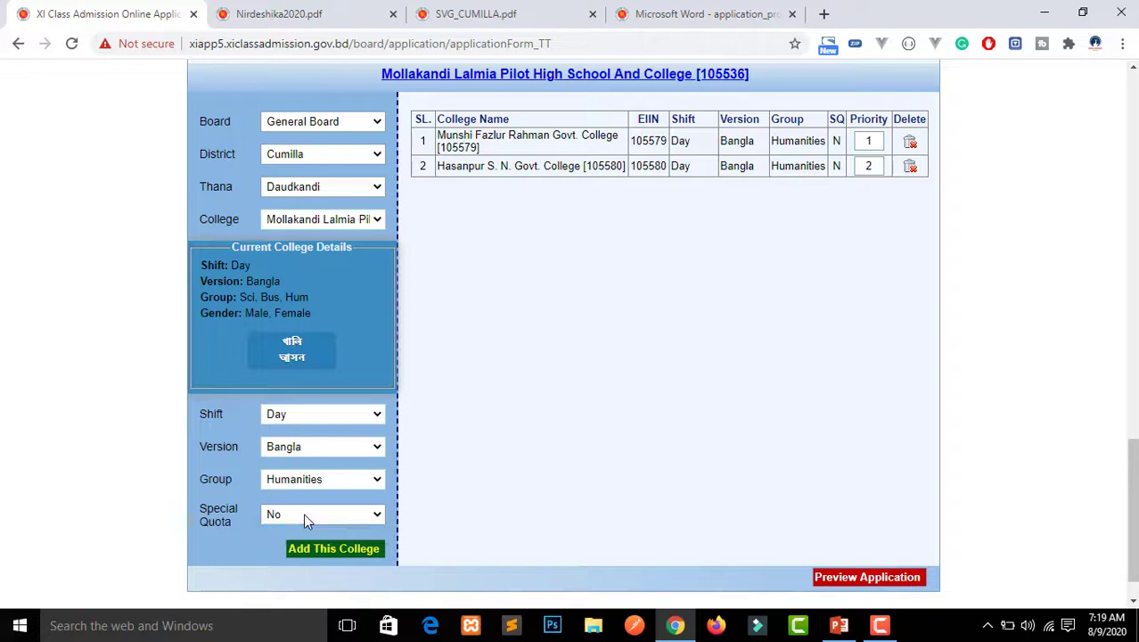
pyautogui.click(333, 549)
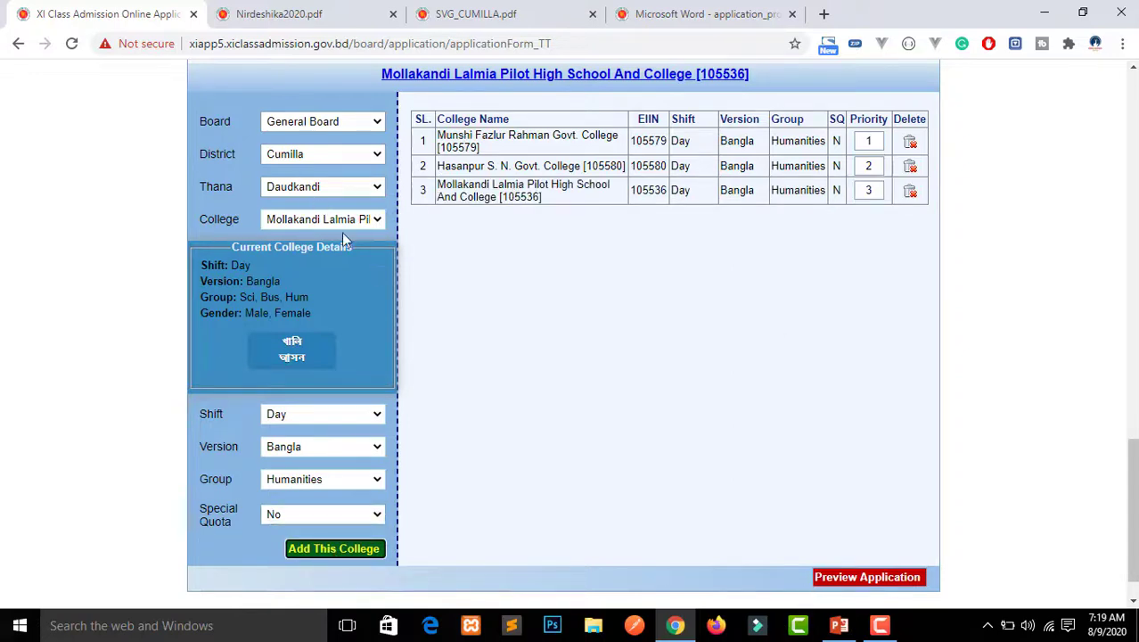
# After checking the planned list, add Barkota H/ S & College as choice 4: Day, Bangla, Humanities
pyautogui.click(838, 625)
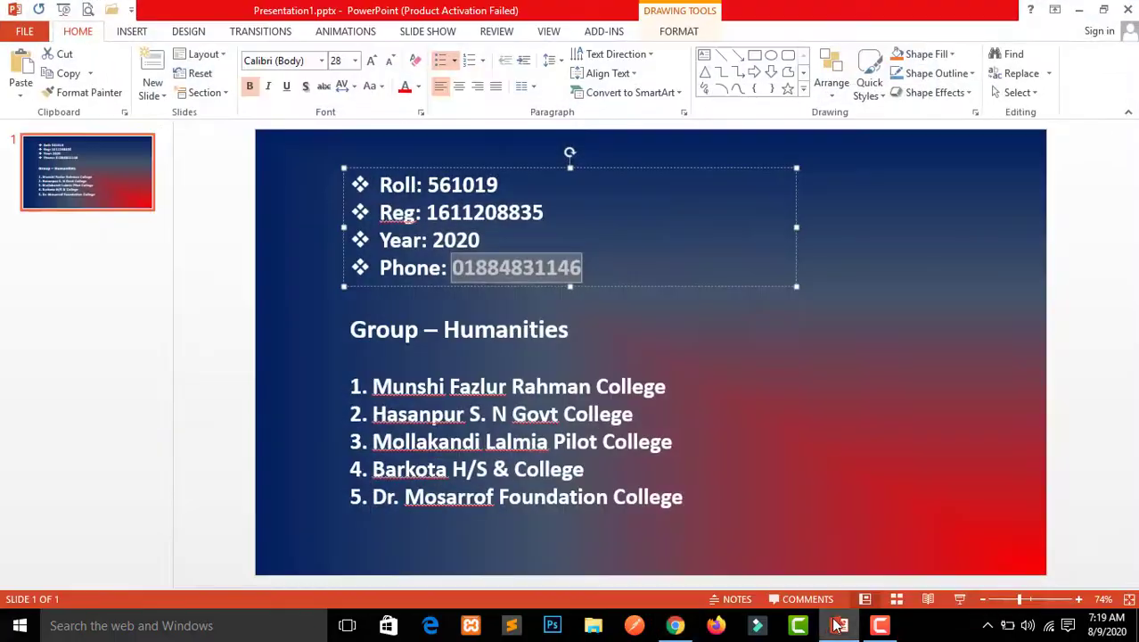
pyautogui.click(835, 624)
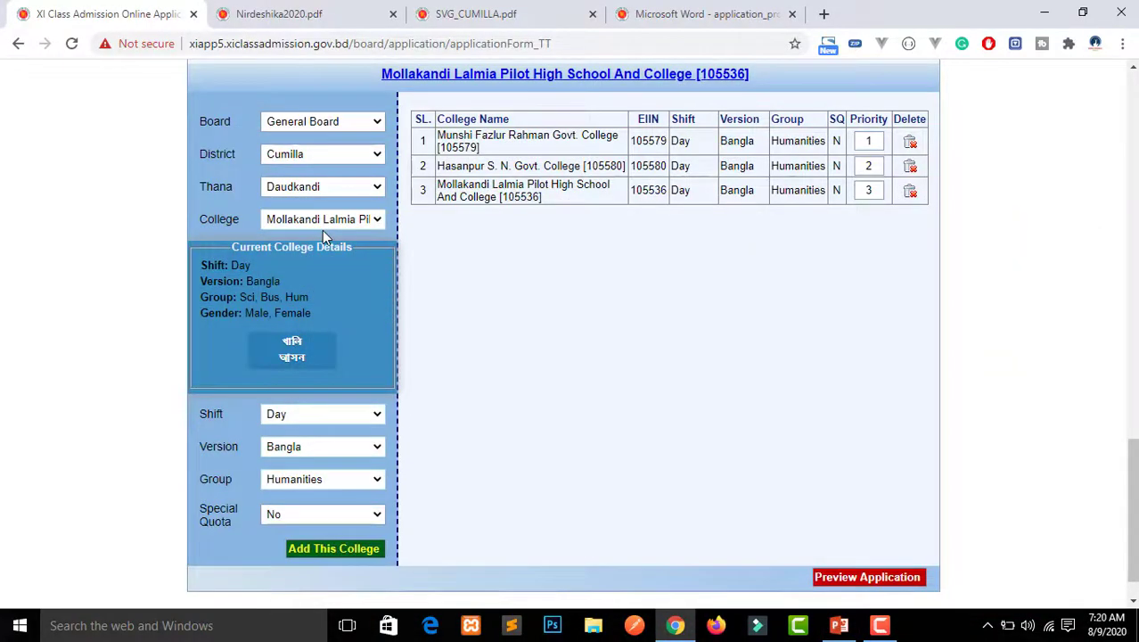
pyautogui.click(321, 223)
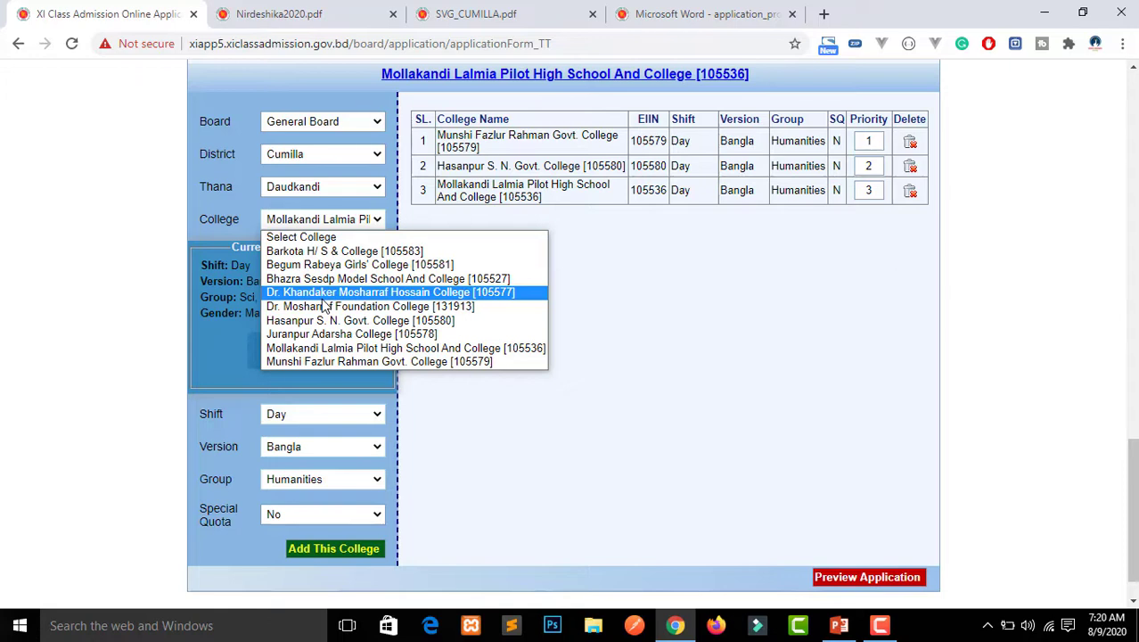
pyautogui.click(297, 251)
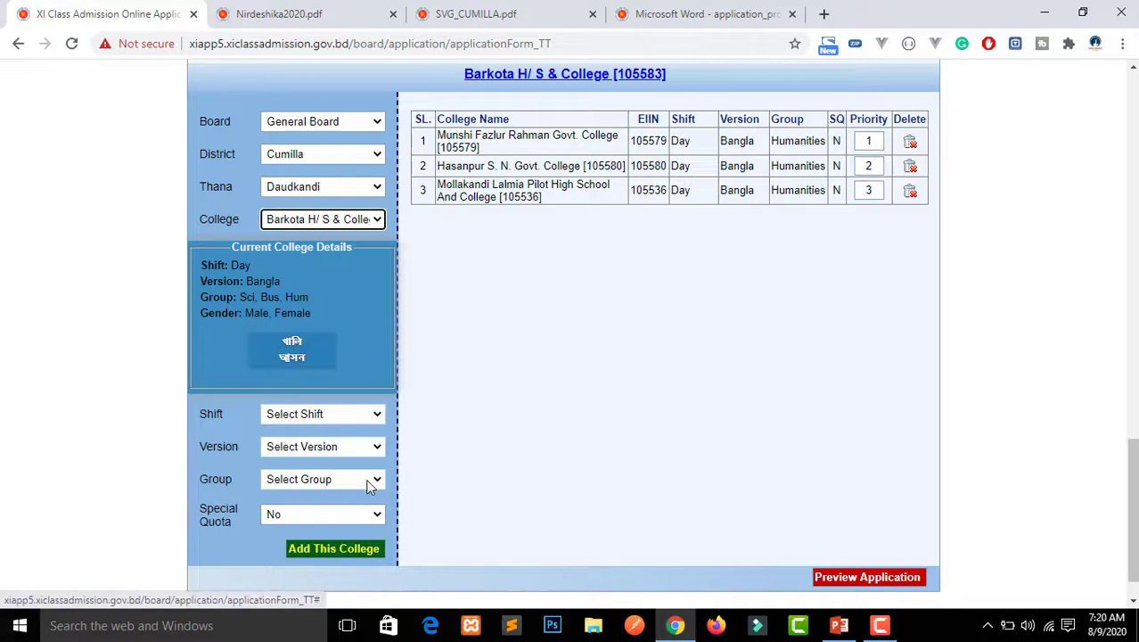
pyautogui.click(303, 415)
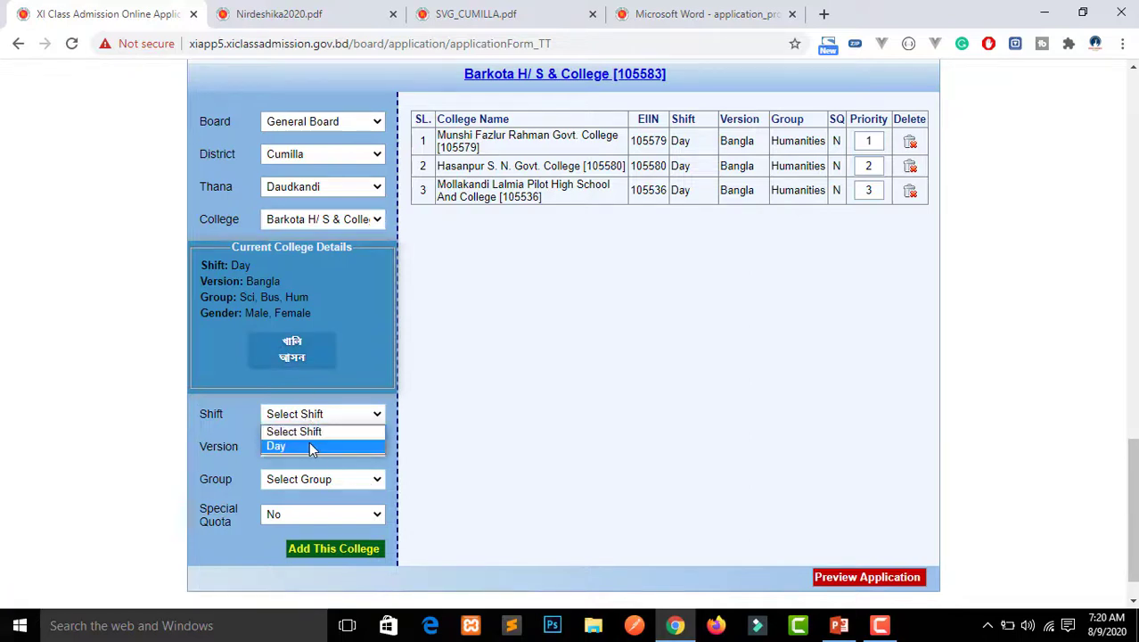
pyautogui.click(308, 441)
pyautogui.click(310, 446)
pyautogui.click(316, 479)
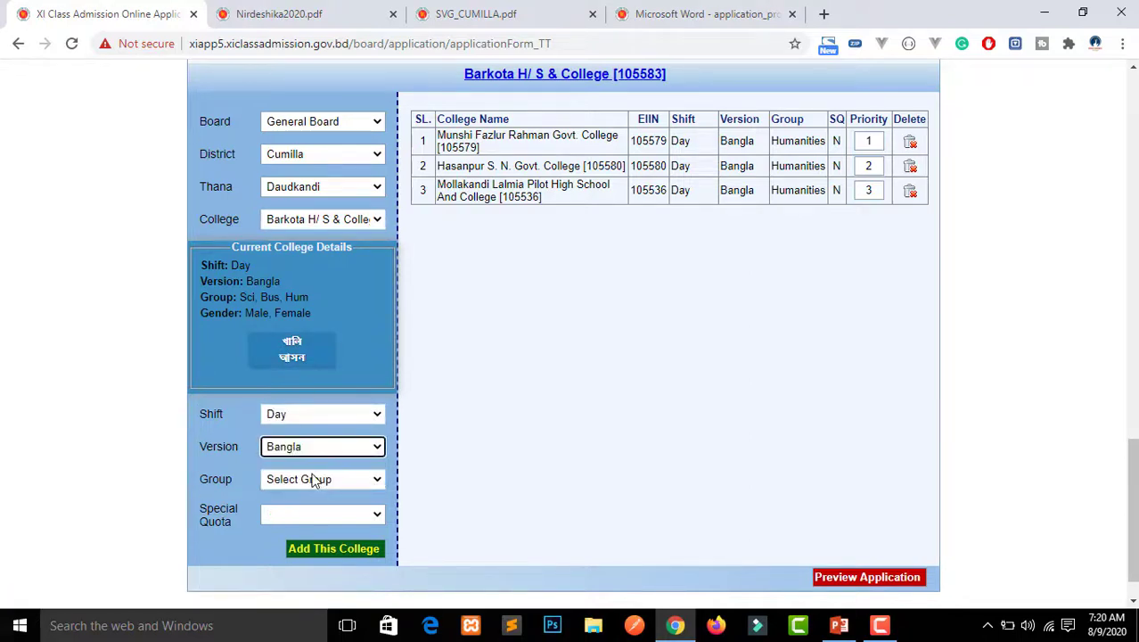
pyautogui.click(314, 478)
pyautogui.click(316, 524)
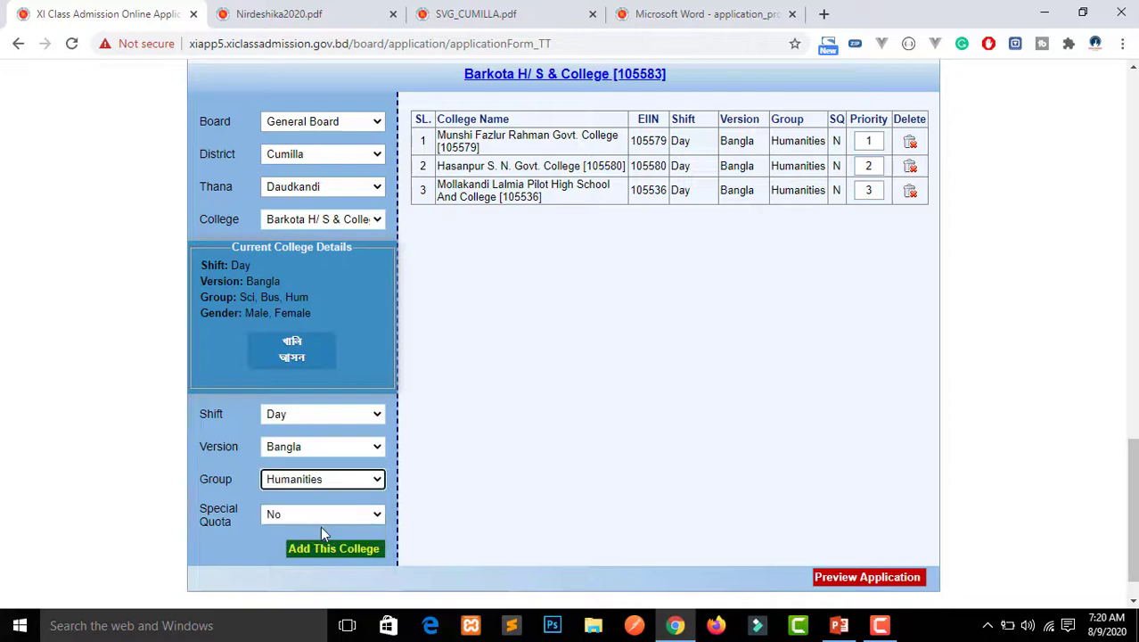
pyautogui.click(344, 549)
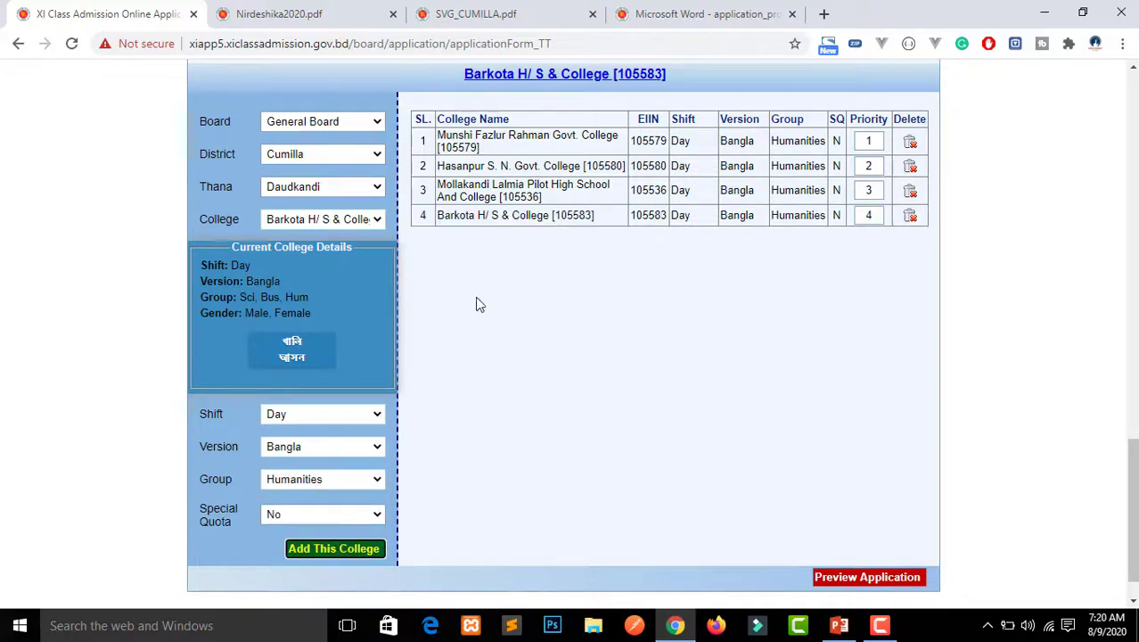
pyautogui.click(850, 621)
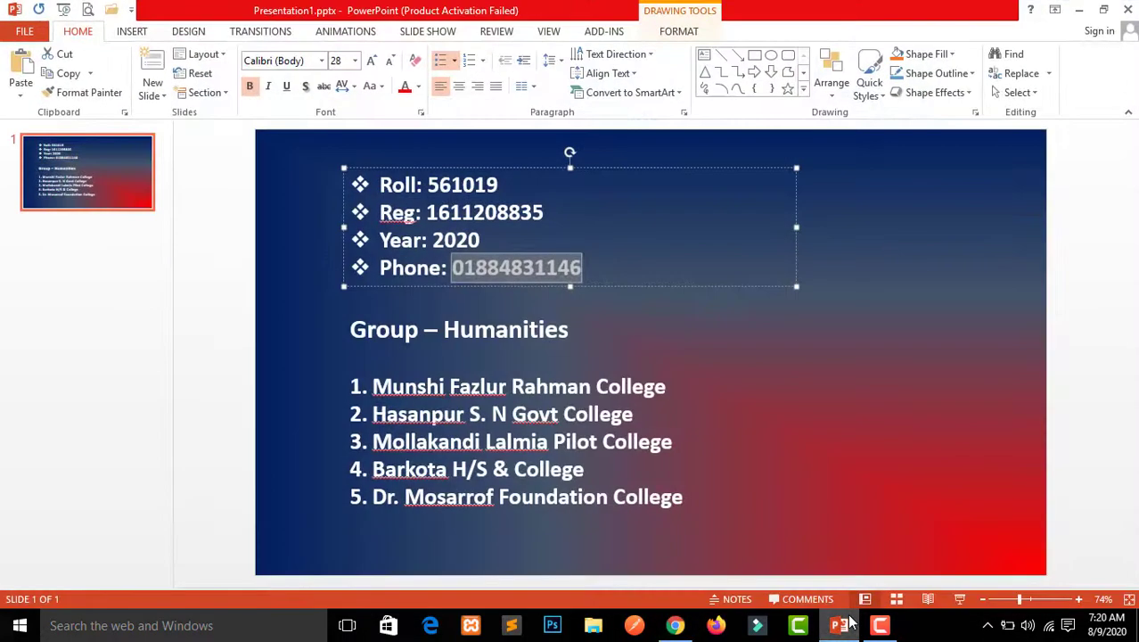
# Select Dr. Mosharraf Foundation College in the College list
pyautogui.click(842, 624)
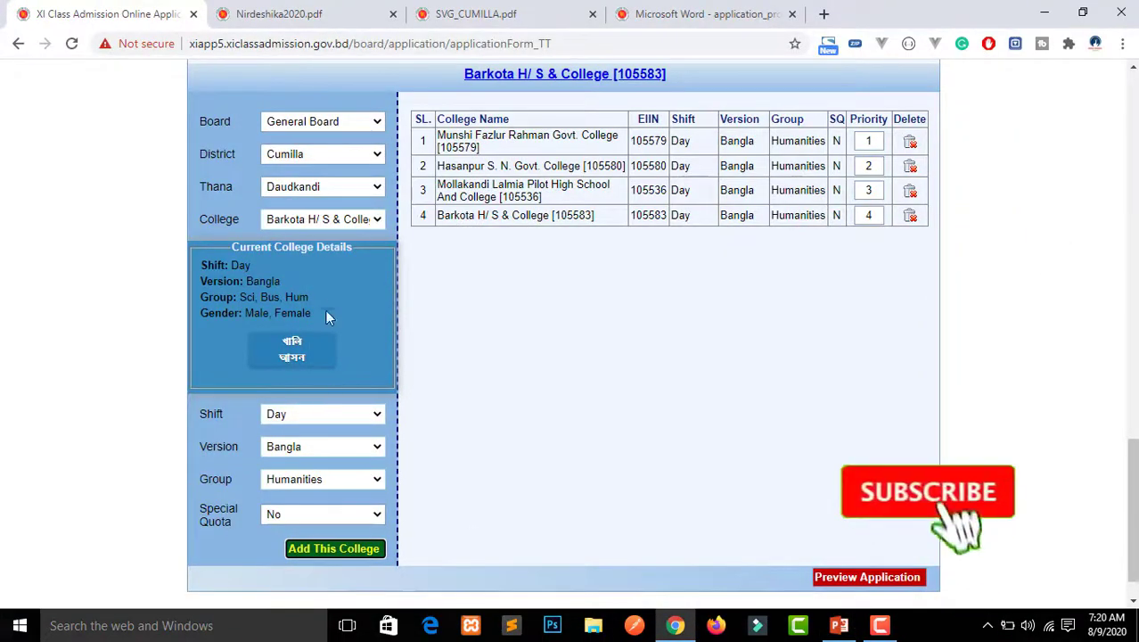
pyautogui.click(327, 220)
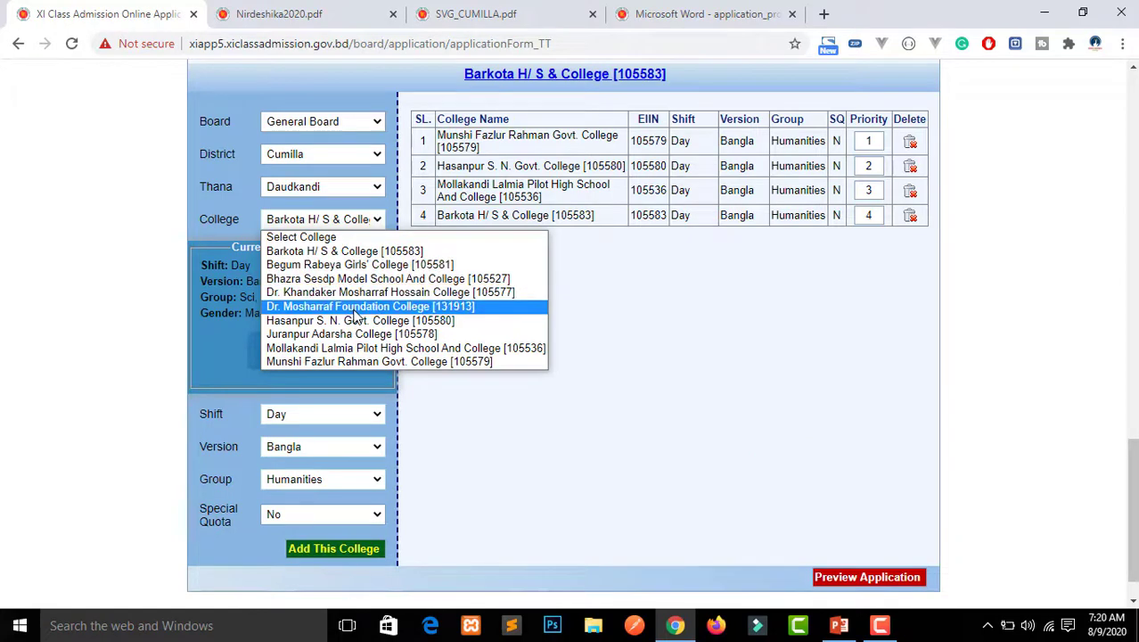
pyautogui.click(354, 312)
pyautogui.click(322, 447)
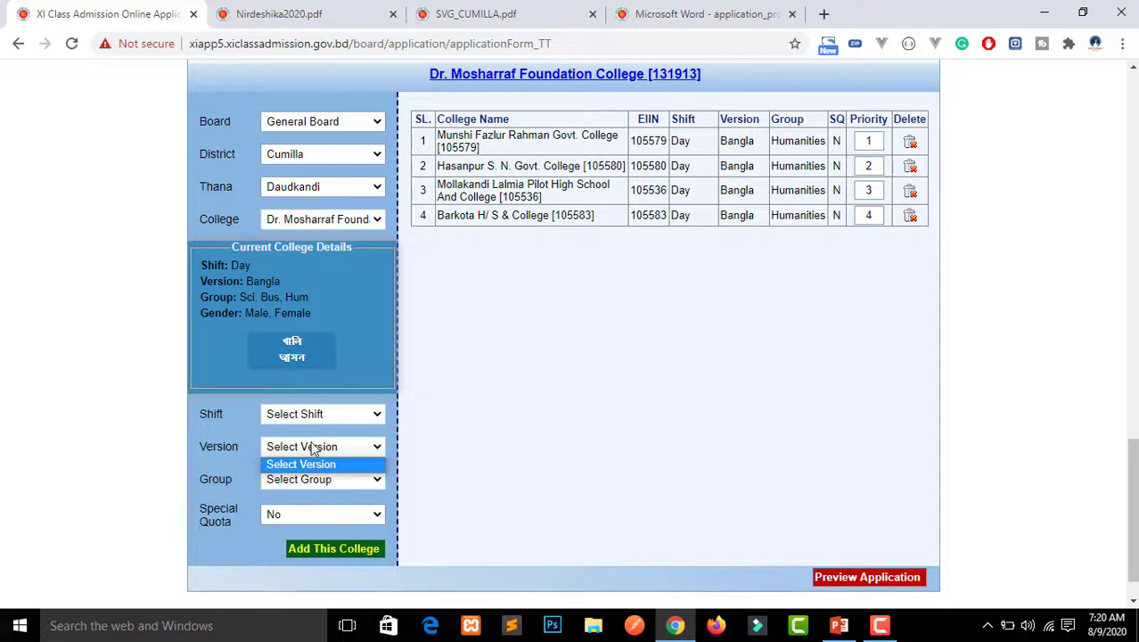
pyautogui.click(303, 422)
# Set shift Day, version Bangla, group Humanities, and add it as the fifth choice
pyautogui.click(303, 422)
pyautogui.click(303, 431)
pyautogui.click(303, 415)
pyautogui.click(301, 445)
pyautogui.click(303, 449)
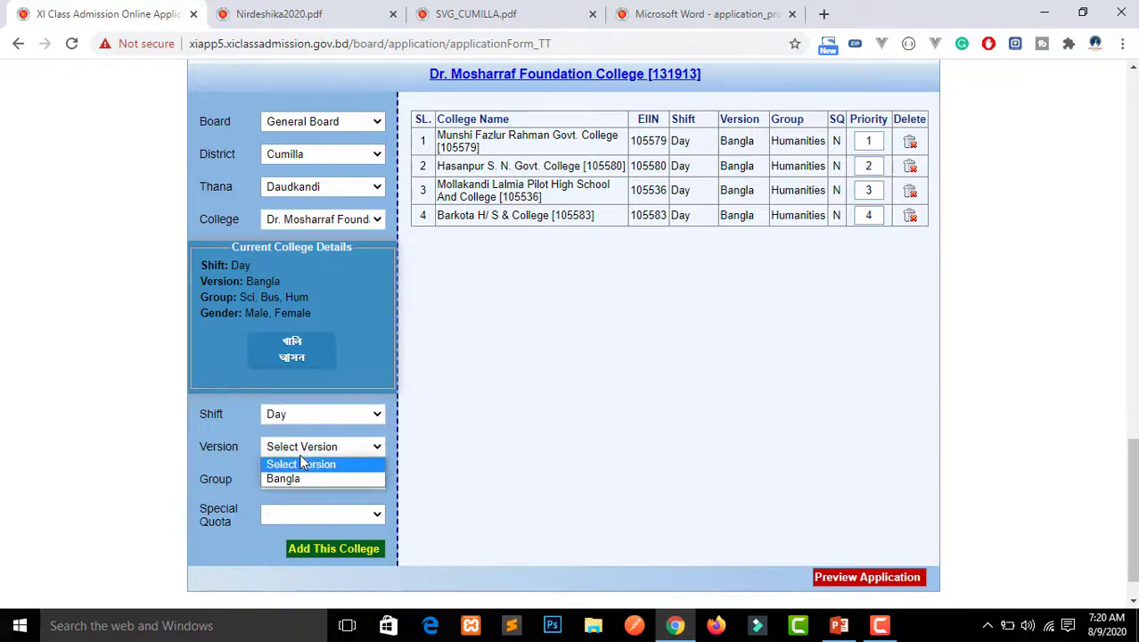
pyautogui.click(312, 481)
pyautogui.click(312, 480)
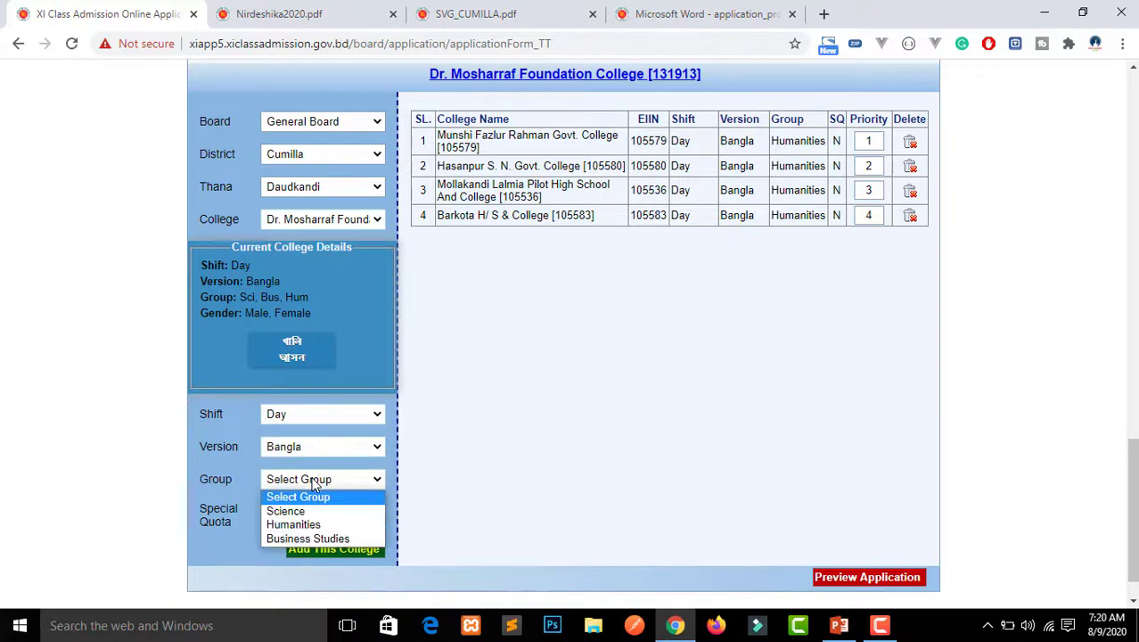
pyautogui.click(314, 524)
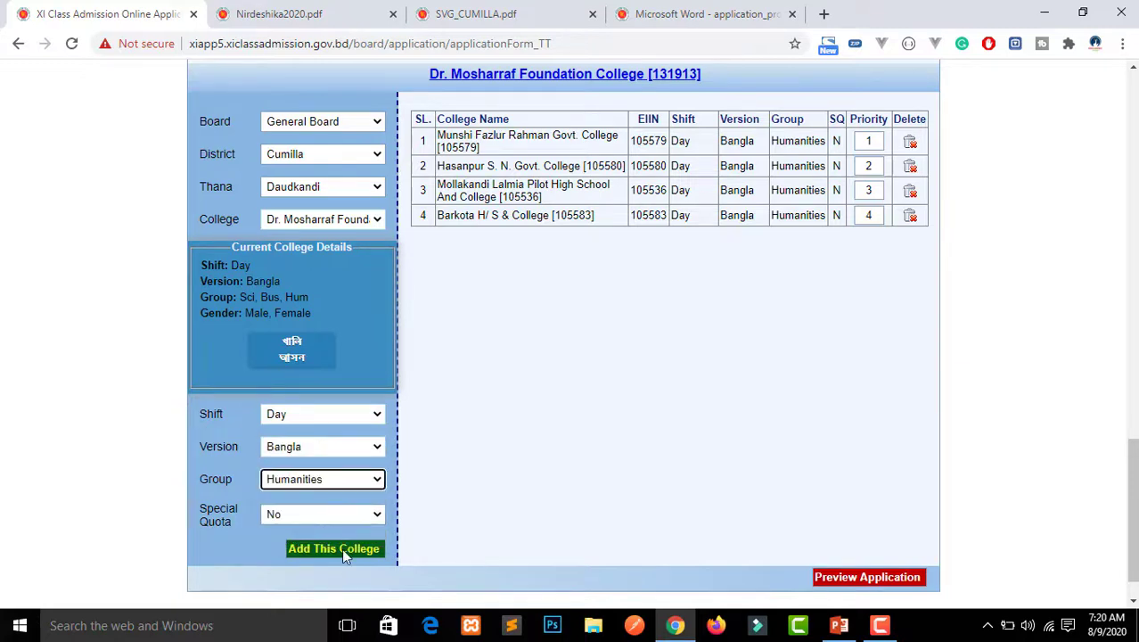
pyautogui.click(335, 551)
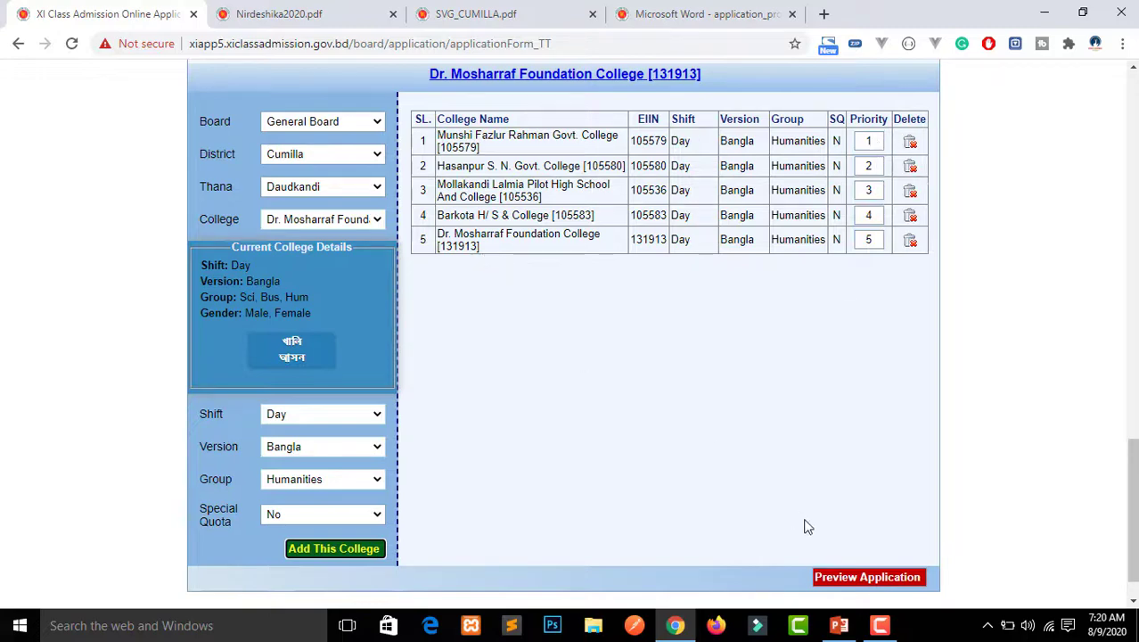
# Preview the application's five selected colleges, then submit the application
pyautogui.click(841, 580)
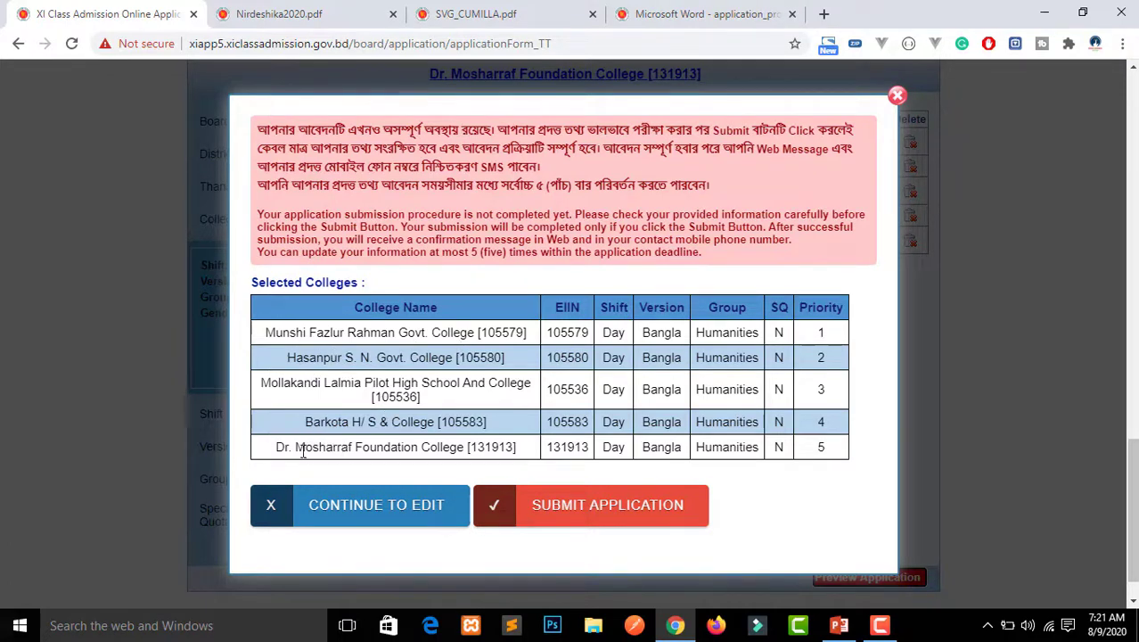
pyautogui.click(581, 506)
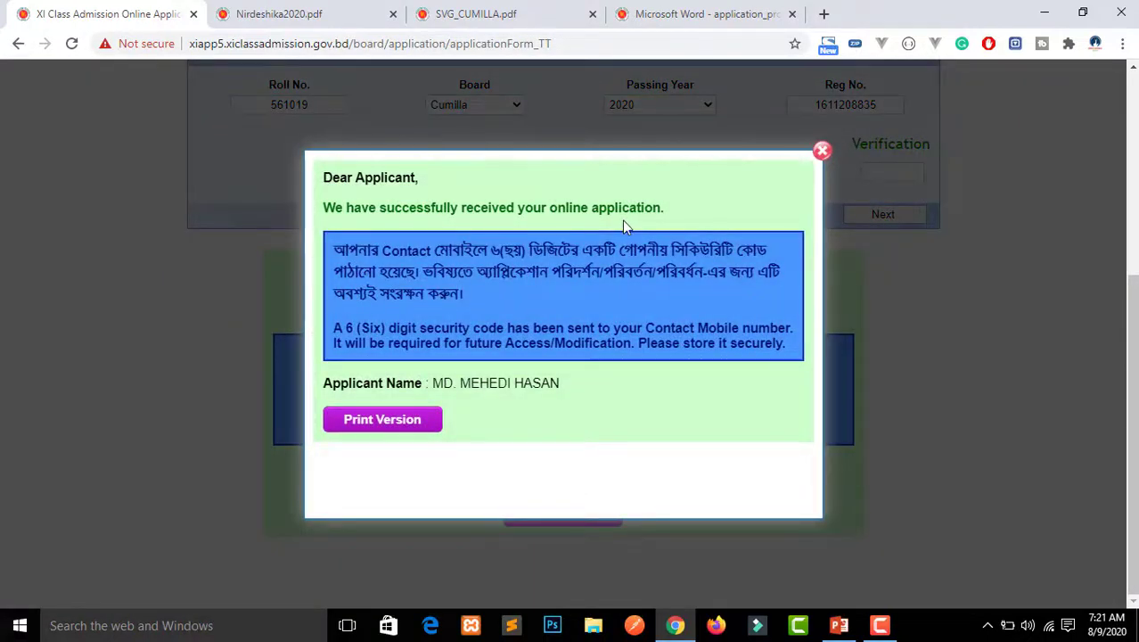
# Highlight the success confirmation sentence to read it, then deselect it
pyautogui.tripleClick(686, 210)
pyautogui.click(686, 210)
# Open the printable Applicant's Information Summary, close it, and scroll back to the page top
pyautogui.click(390, 426)
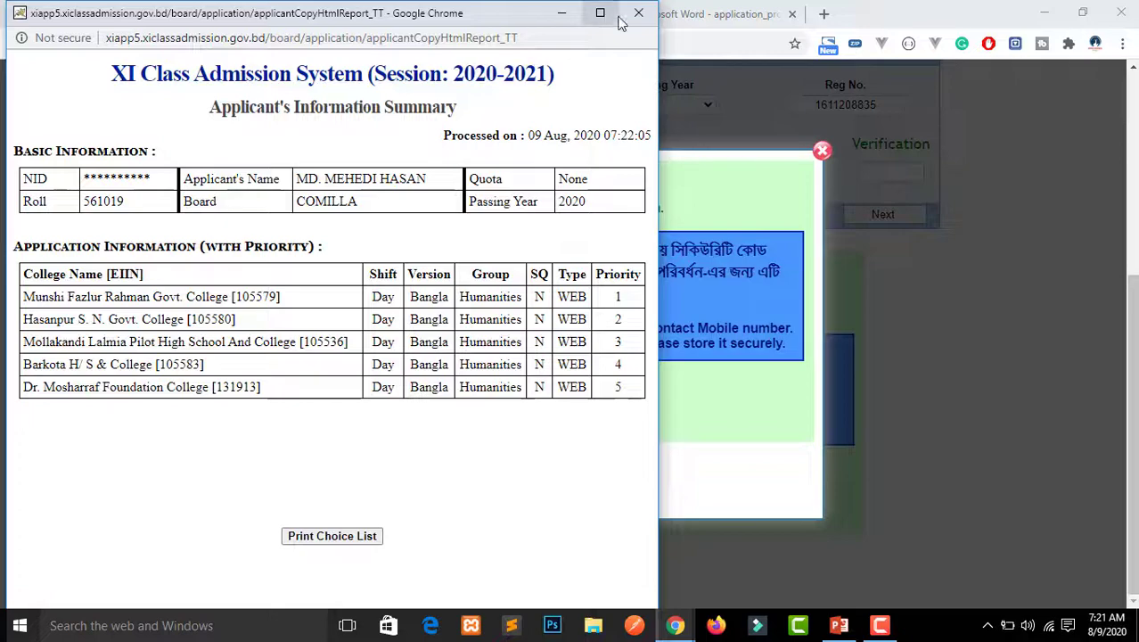
pyautogui.click(600, 13)
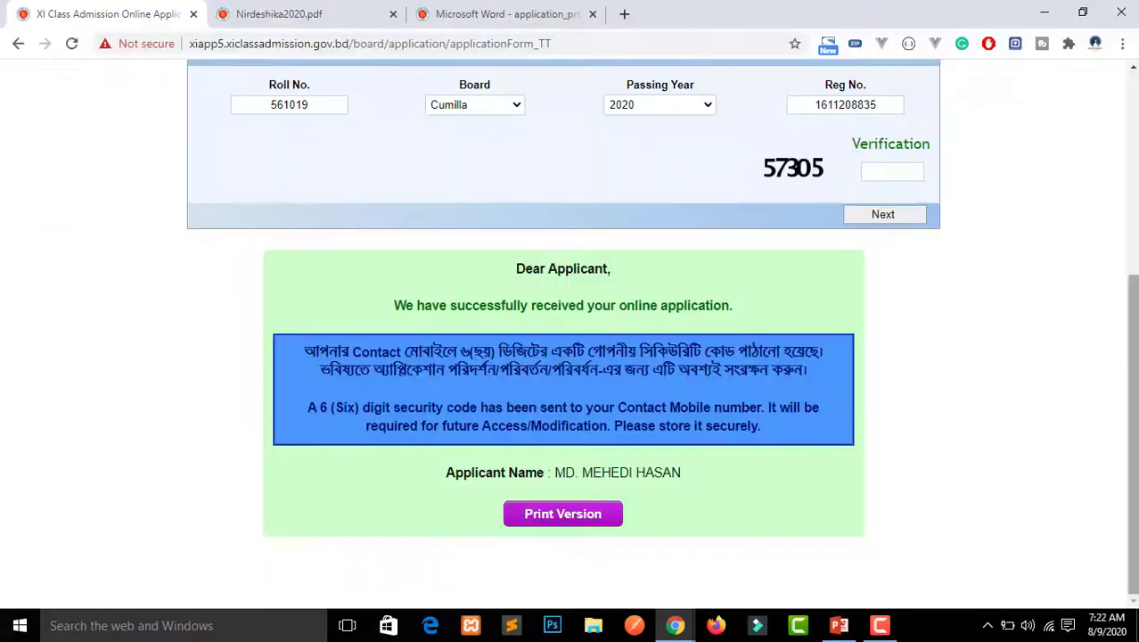
pyautogui.scroll(4, 733, 168)
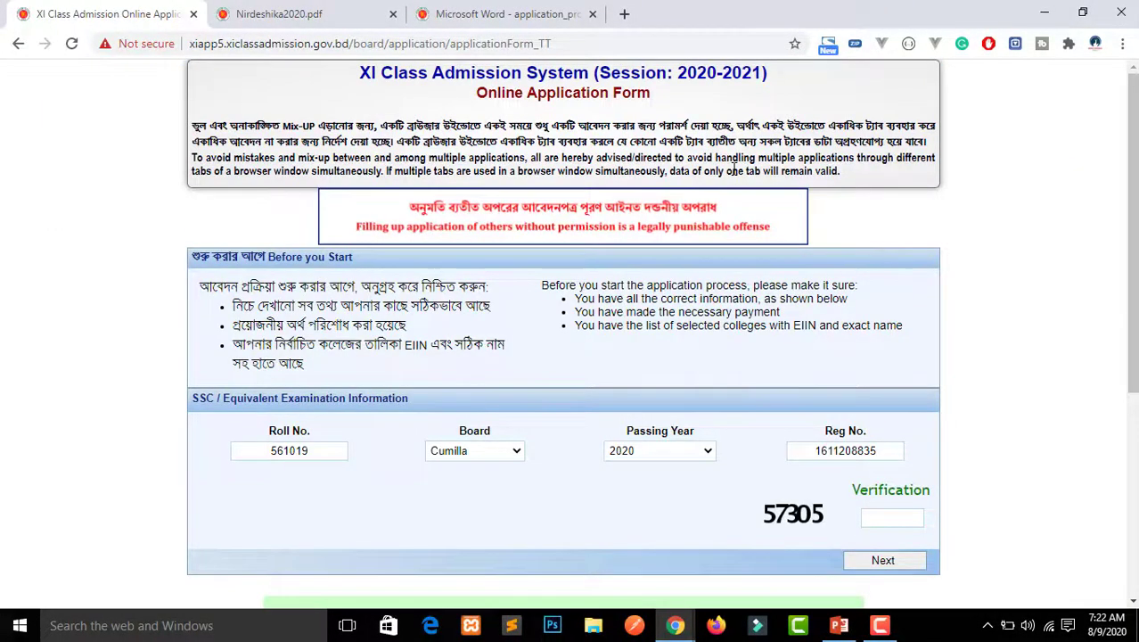